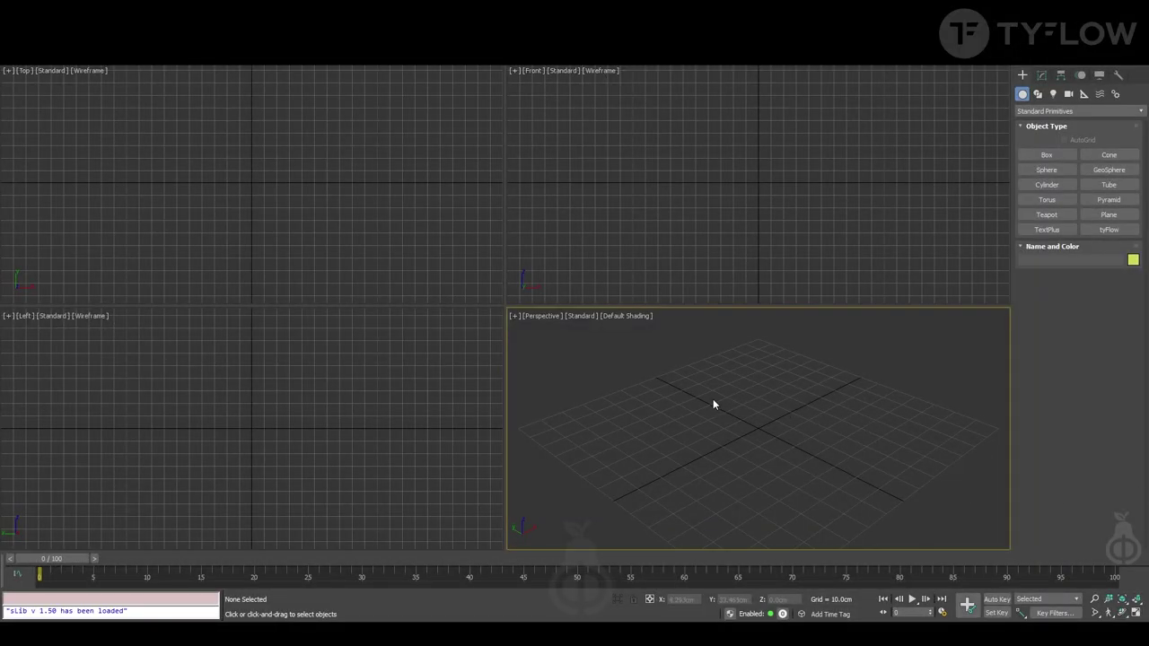
# Draw a rectangle spline in the Front viewport and set its length to 10 cm and width to 80 cm
pyautogui.click(1039, 95)
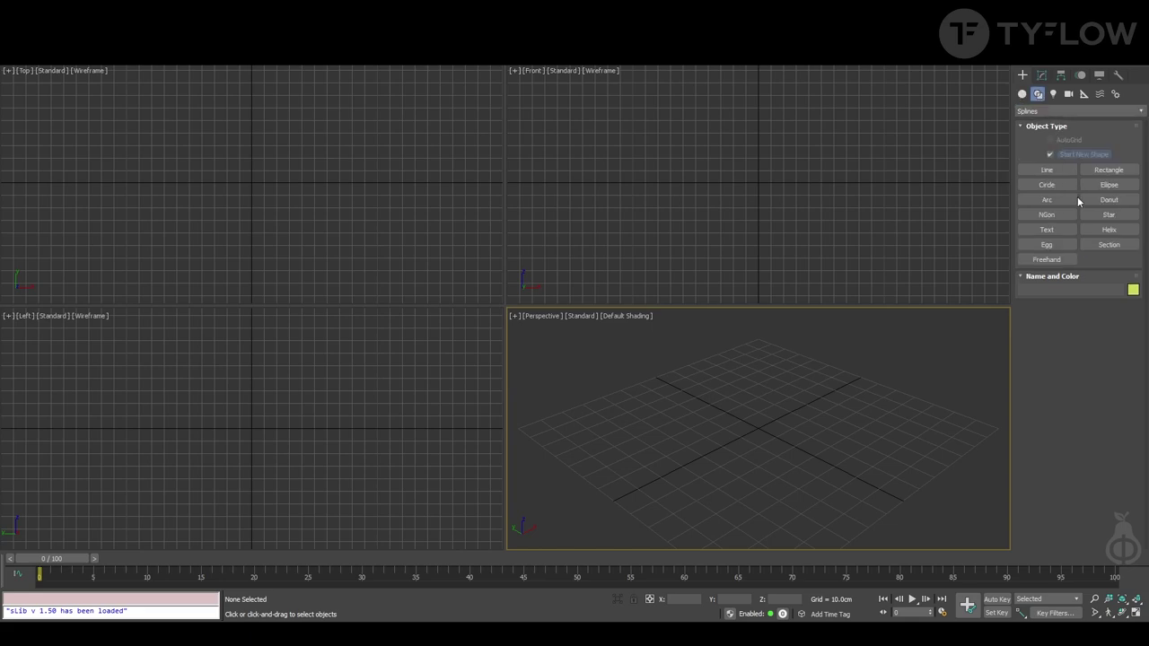
pyautogui.click(1113, 170)
pyautogui.moveTo(675, 164); pyautogui.dragTo(918, 194)
pyautogui.doubleClick(1095, 391)
pyautogui.write('10')
pyautogui.press('Tab')
pyautogui.write('80')
pyautogui.press('Return')
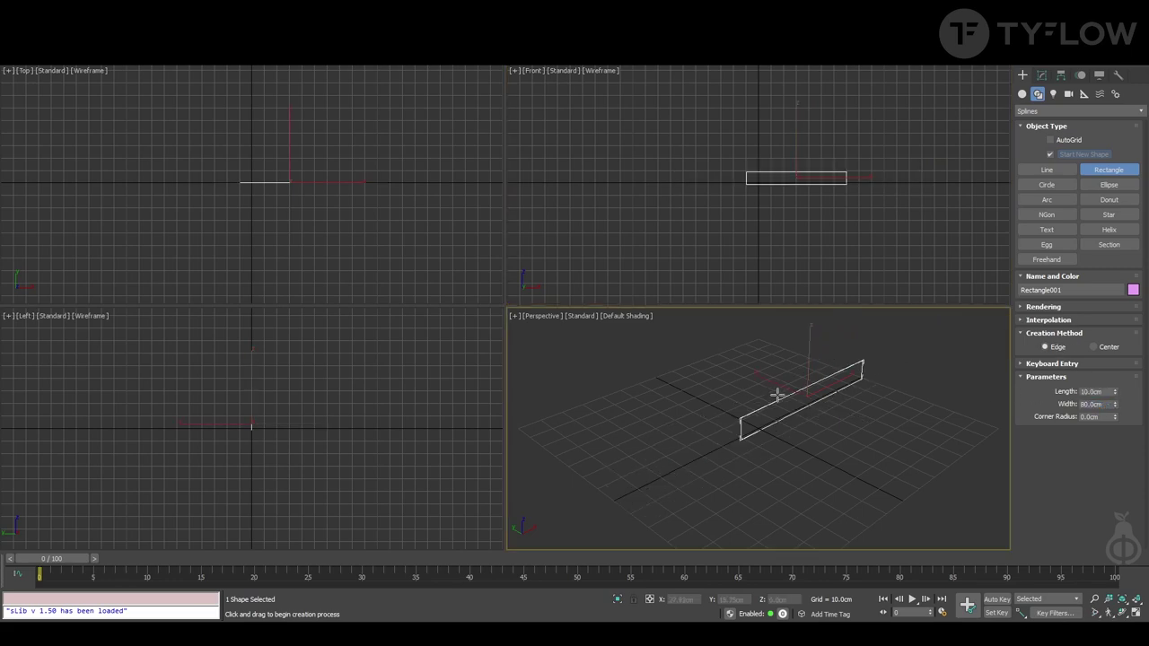
# Maximize the Perspective view and add an Edit Spline modifier to the rectangle
pyautogui.hotkey('alt', 'w')
pyautogui.keyDown('alt'); pyautogui.moveTo(778, 395); pyautogui.dragTo(672, 295, button='middle'); pyautogui.keyUp('alt')
pyautogui.scroll(-3, 620, 293)
pyautogui.scroll(5, 668, 273)
pyautogui.click(1041, 75)
pyautogui.click(1070, 108)
pyautogui.press('e')
pyautogui.click(1082, 160)
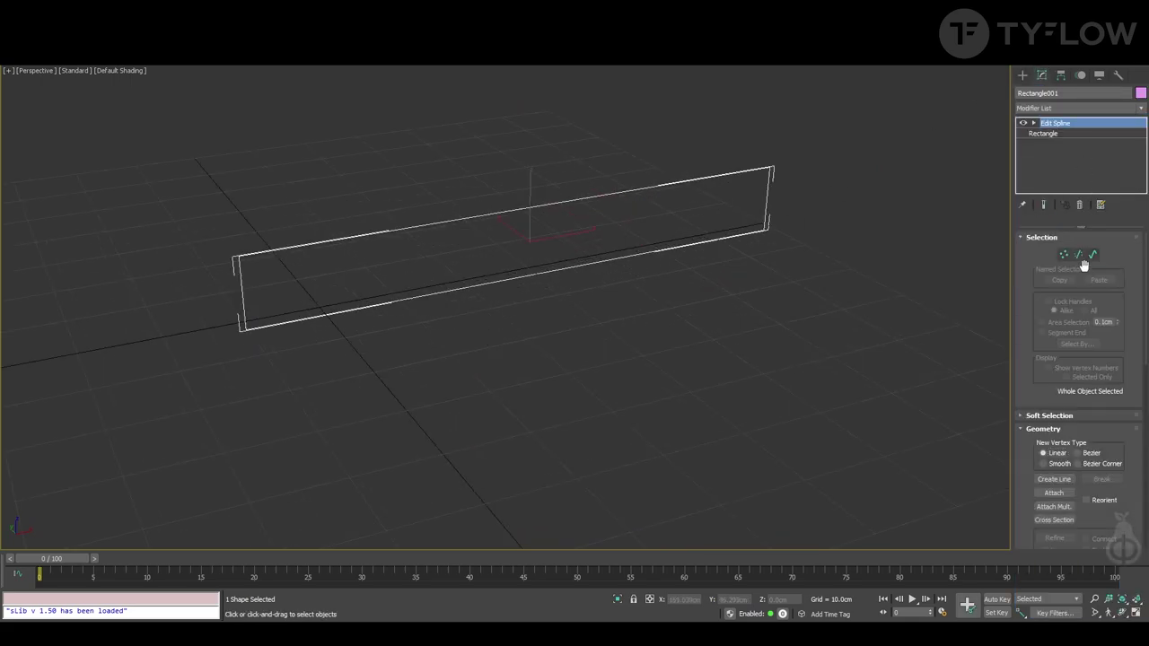
# Fillet all four corner vertices of the rectangle until both of its ends are fully rounded
pyautogui.click(1065, 254)
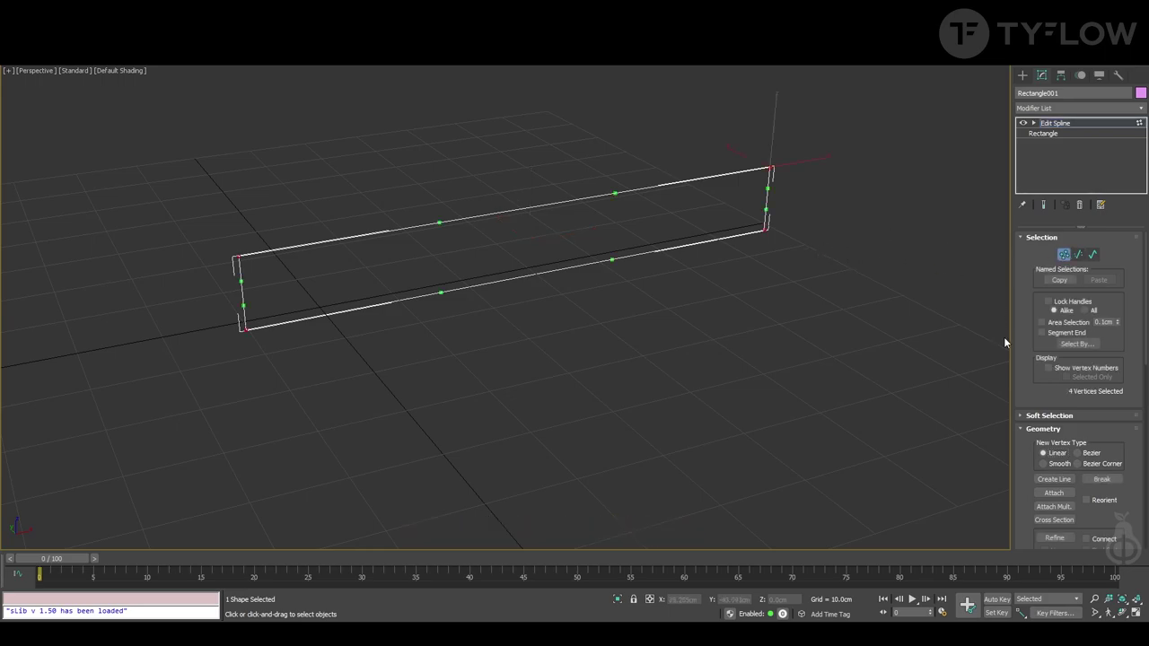
pyautogui.moveTo(1021, 470); pyautogui.dragTo(1041, 199)
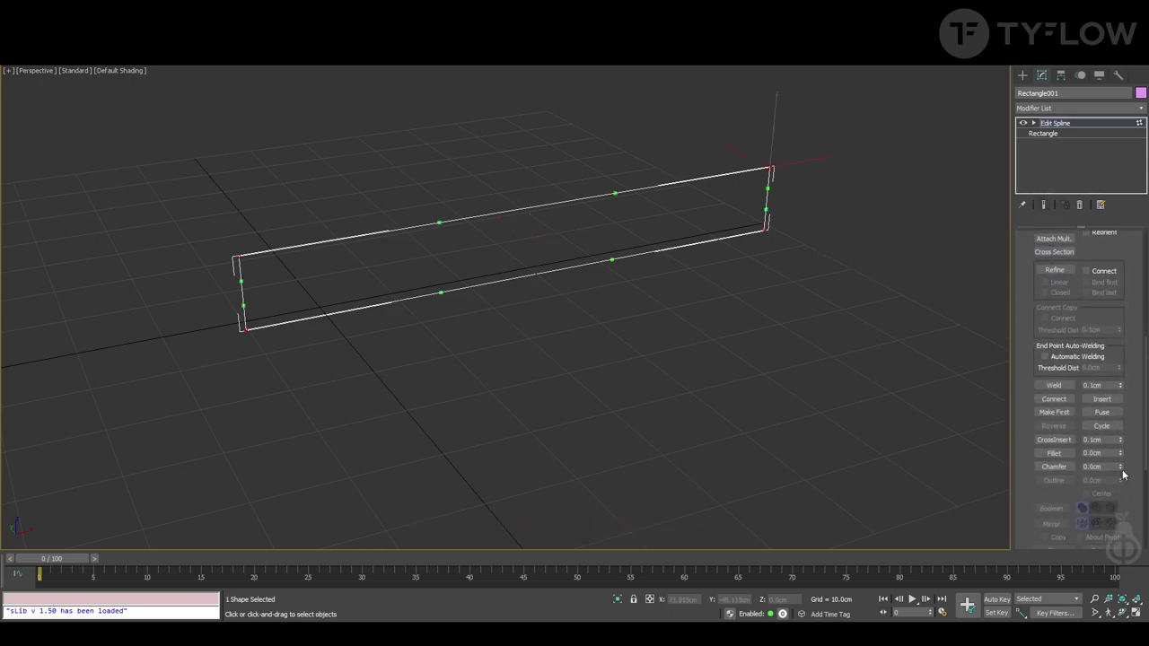
pyautogui.moveTo(1121, 454); pyautogui.dragTo(1119, 380)
pyautogui.moveTo(692, 254); pyautogui.dragTo(673, 283, button='middle')
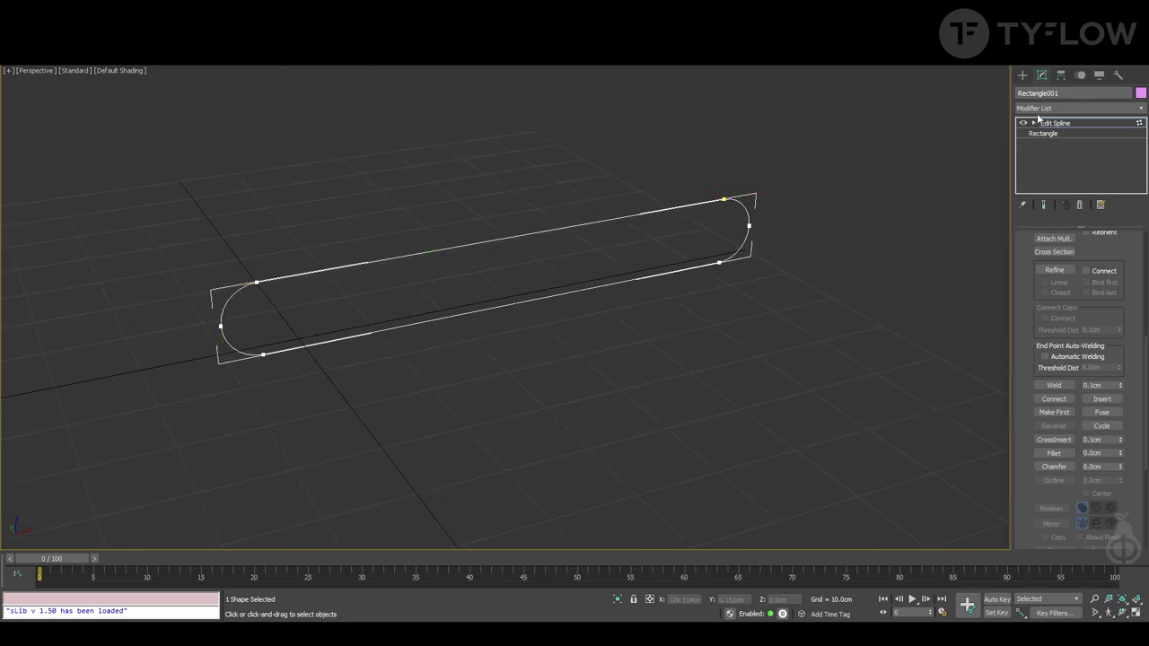
# Create a thin box lying across the rounded outline, about 48 cm long, 3.2 cm wide and 1.7 cm high
pyautogui.click(1021, 74)
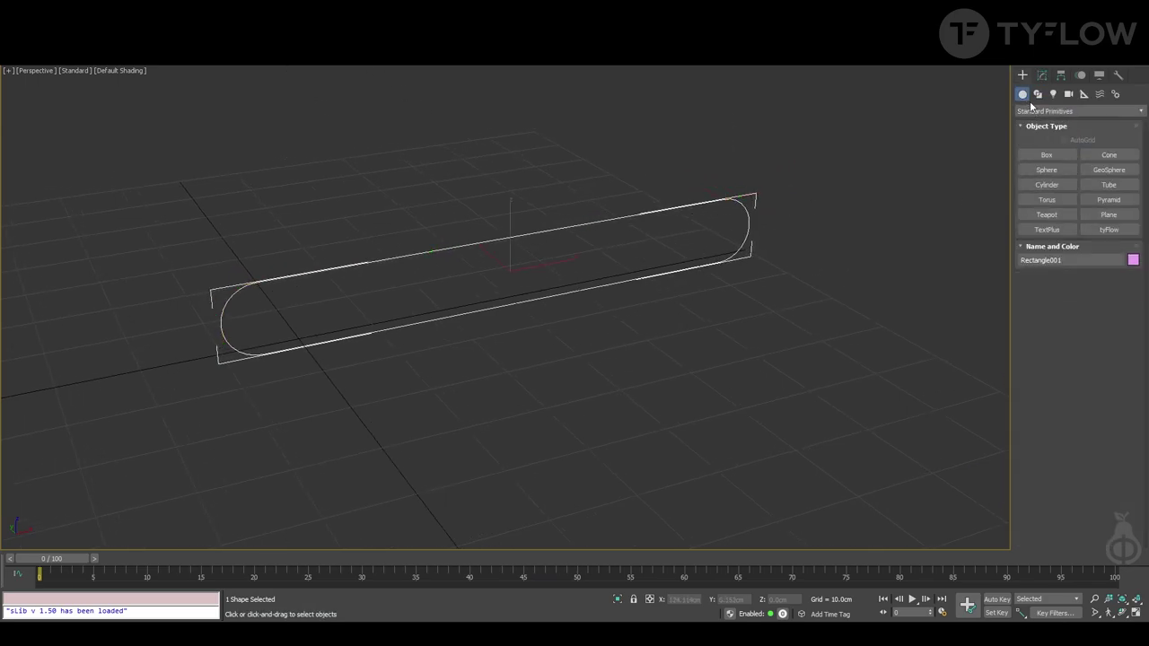
pyautogui.click(1046, 154)
pyautogui.keyDown('alt'); pyautogui.moveTo(387, 272); pyautogui.dragTo(416, 307, button='middle'); pyautogui.keyUp('alt')
pyautogui.moveTo(415, 308)
pyautogui.mouseDown()
pyautogui.moveTo(499, 402)
pyautogui.moveTo(629, 512)
pyautogui.moveTo(620, 539)
pyautogui.mouseUp()
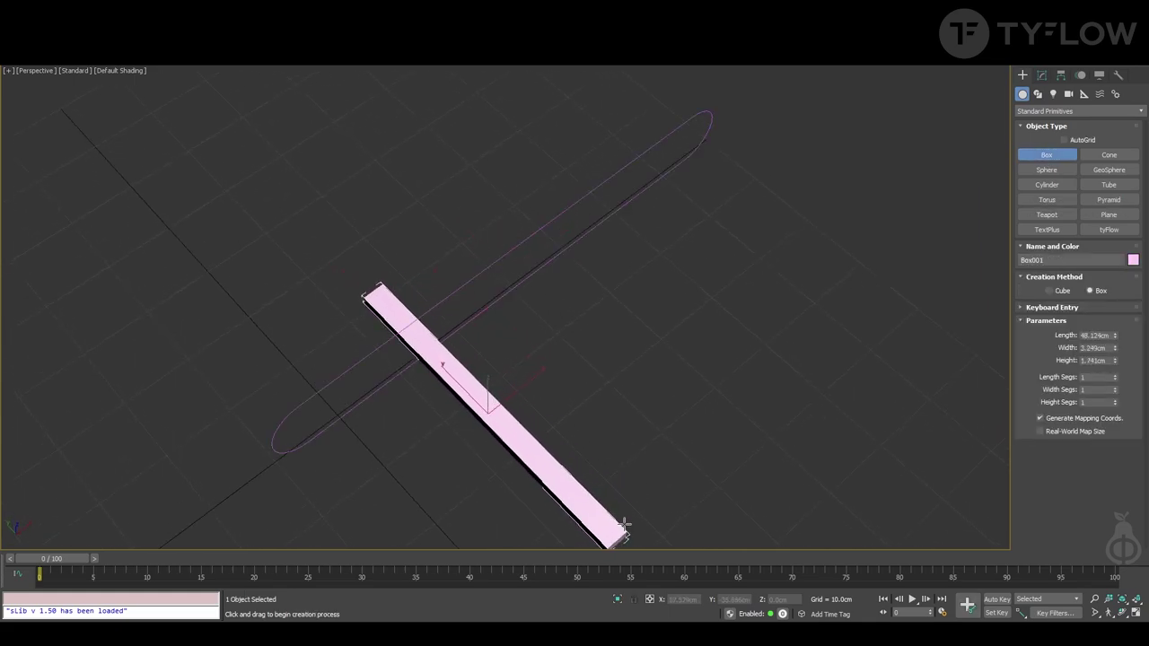
pyautogui.keyDown('alt'); pyautogui.moveTo(624, 525); pyautogui.dragTo(623, 418, button='middle'); pyautogui.keyUp('alt')
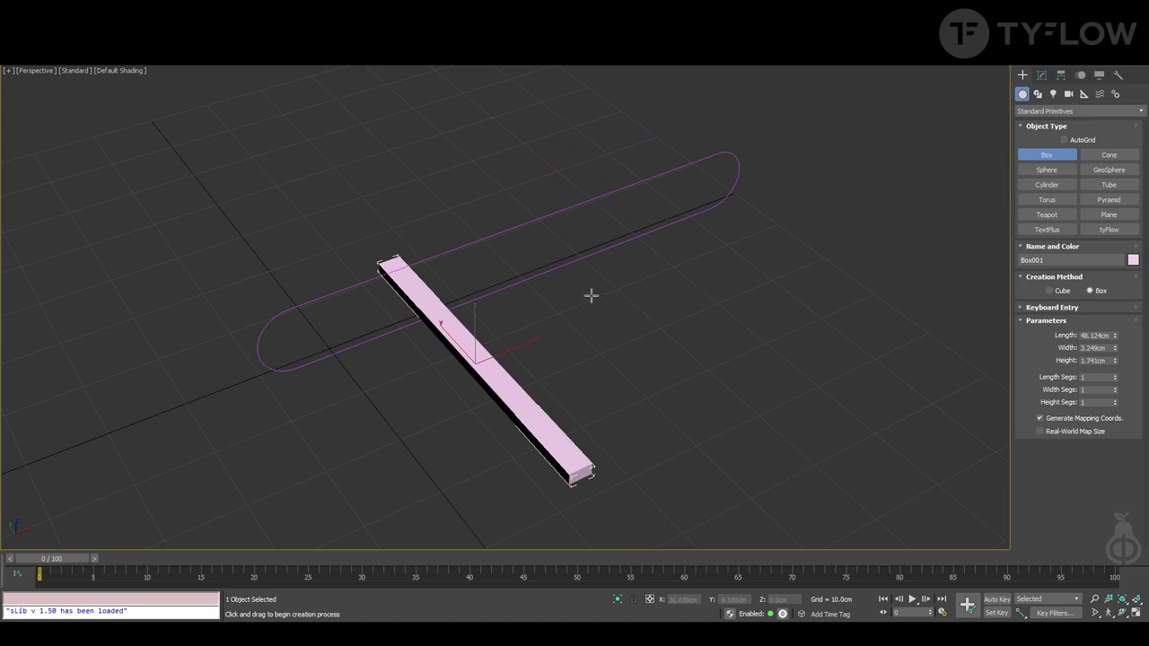
# Align the box to the rounded rectangle on the Y position only, center to center
pyautogui.hotkey('alt', 'a')
pyautogui.click(558, 268)
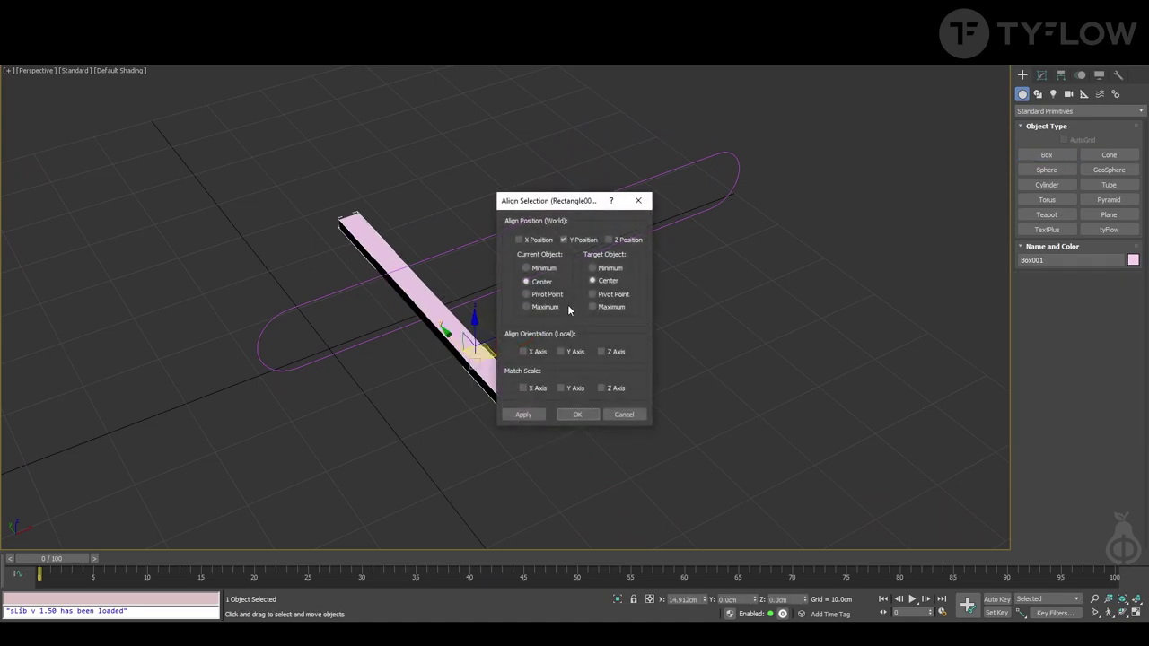
pyautogui.click(578, 415)
pyautogui.moveTo(569, 410)
pyautogui.keyDown('alt'); pyautogui.mouseDown(button='middle')
pyautogui.moveTo(592, 392)
pyautogui.moveTo(552, 416)
pyautogui.mouseUp(button='middle'); pyautogui.keyUp('alt')
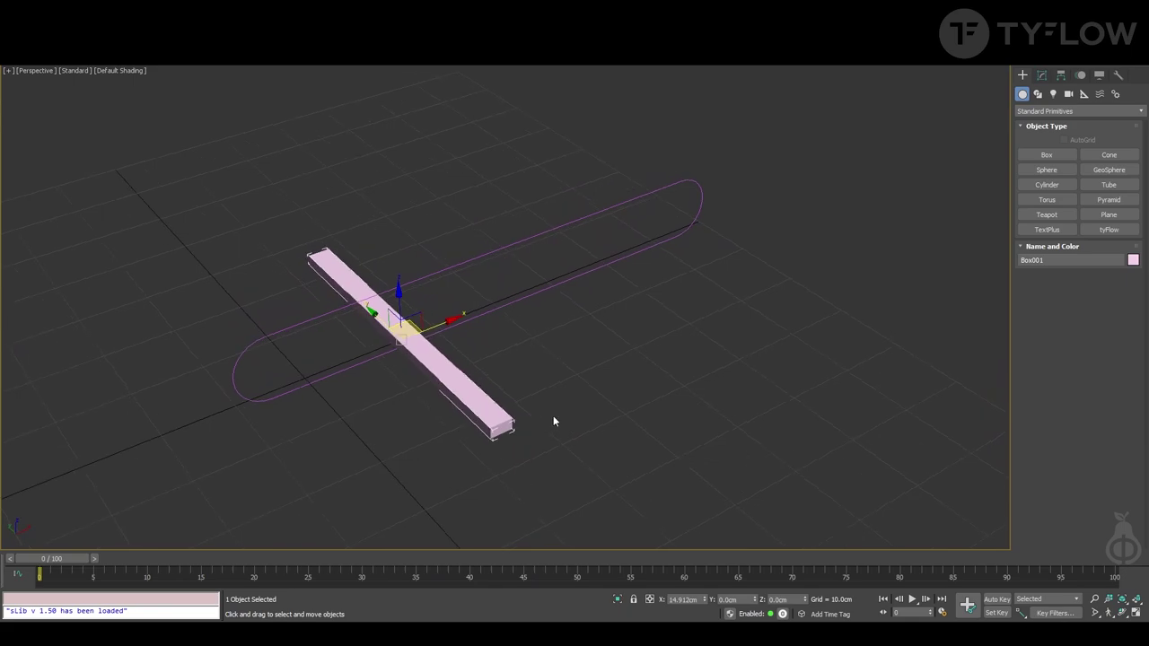
# Add a Clone modifier to the box
pyautogui.click(1041, 75)
pyautogui.click(1062, 109)
pyautogui.press('c')
pyautogui.press('l')
pyautogui.click(1068, 119)
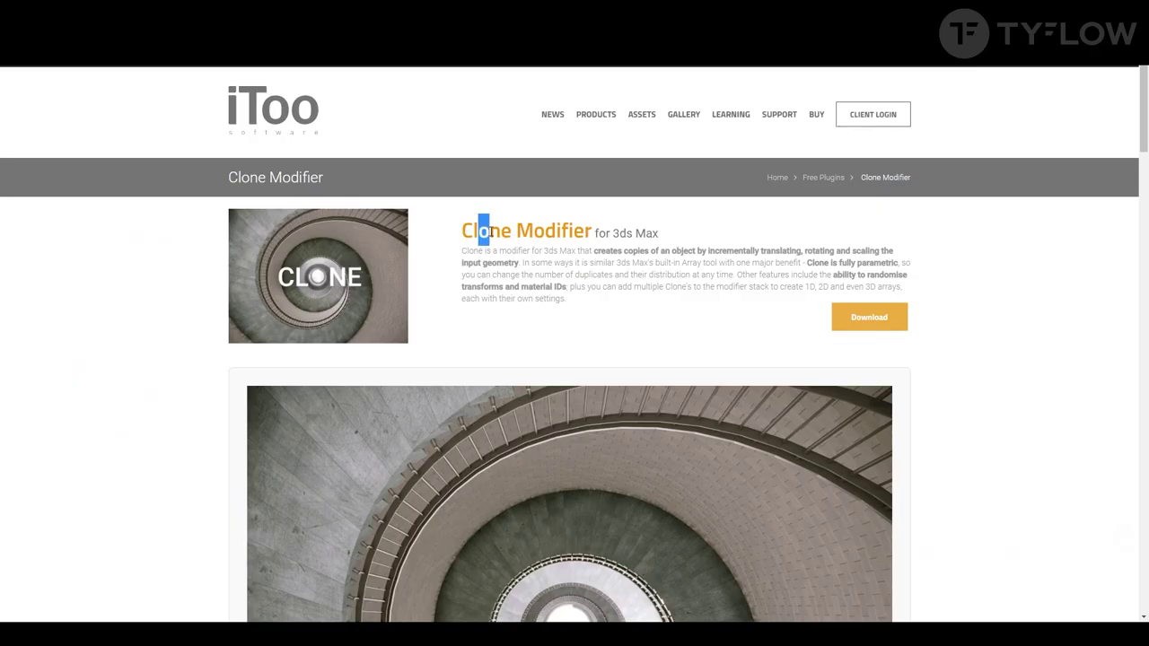
# Look over iToo Software's Clone Modifier web page, including its procedures for transforming clones
pyautogui.moveTo(500, 232); pyautogui.dragTo(672, 233)
pyautogui.click(646, 272)
pyautogui.scroll(-10, 654, 305)
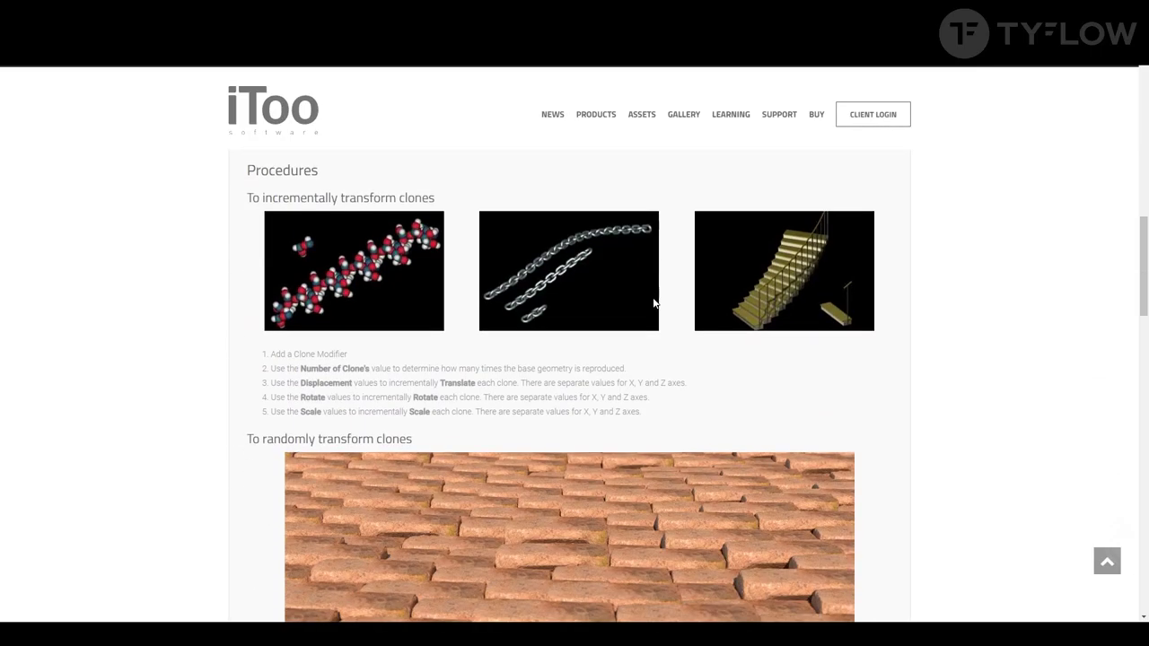
pyautogui.scroll(10, 656, 314)
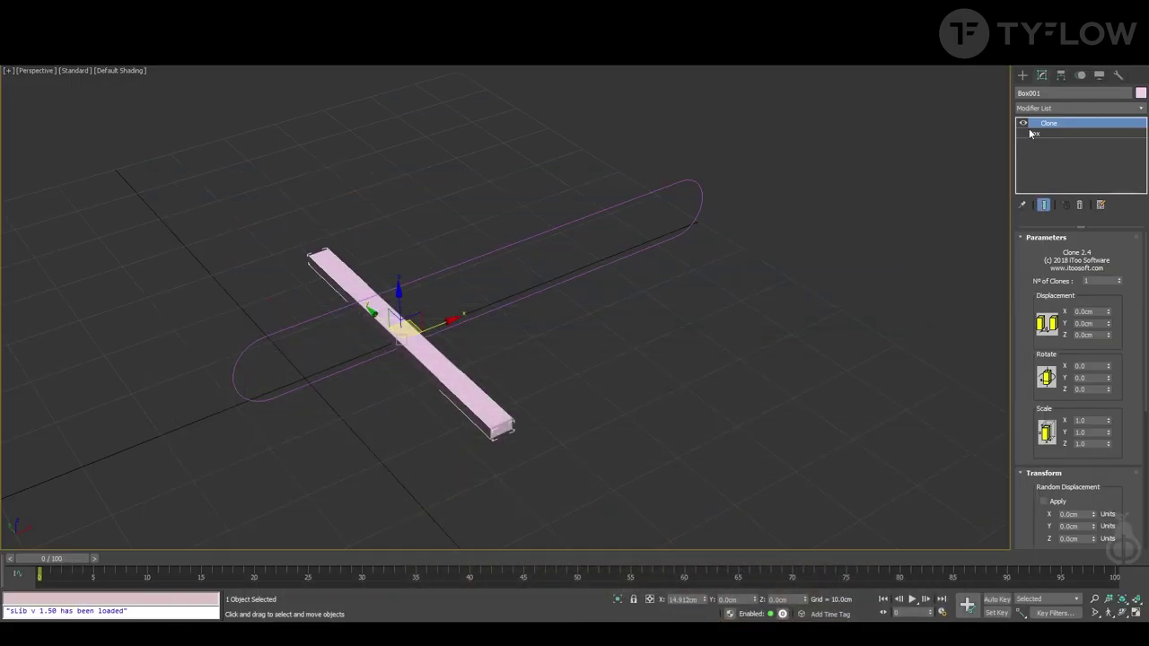
# Set the Clone modifier to 32 clones with an X displacement of about 3.72 cm to form a row of slats
pyautogui.click(581, 372)
pyautogui.hotkey('ctrl', 'z')
pyautogui.moveTo(1107, 314); pyautogui.dragTo(1130, 90)
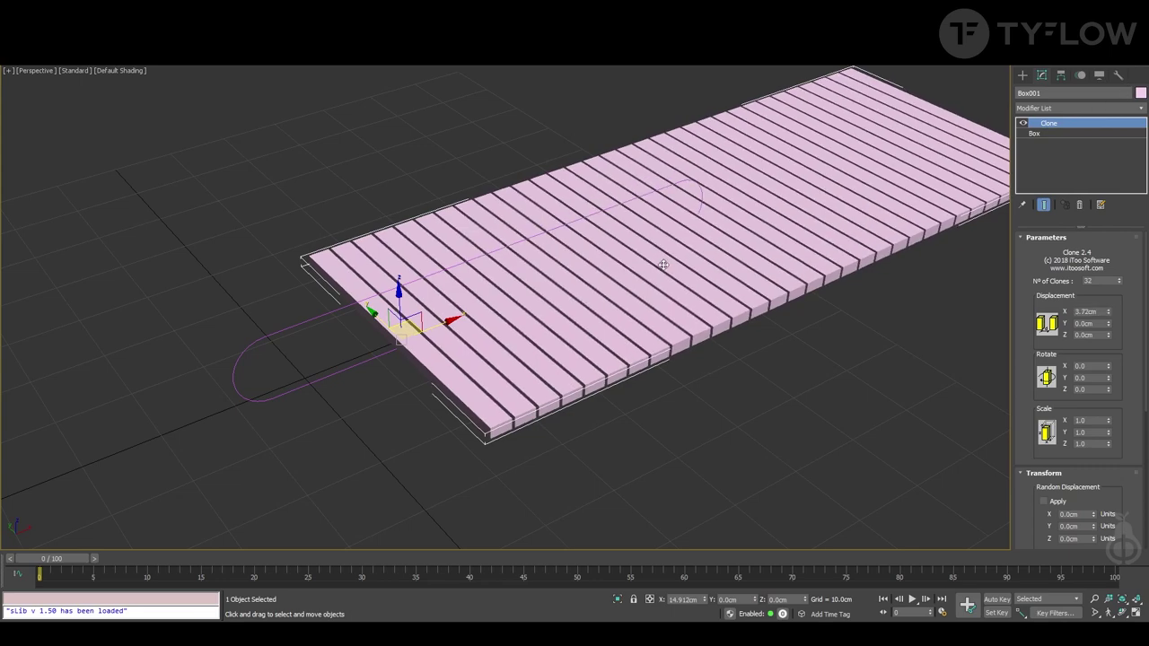
pyautogui.keyDown('alt'); pyautogui.moveTo(662, 264); pyautogui.dragTo(867, 215, button='middle'); pyautogui.keyUp('alt')
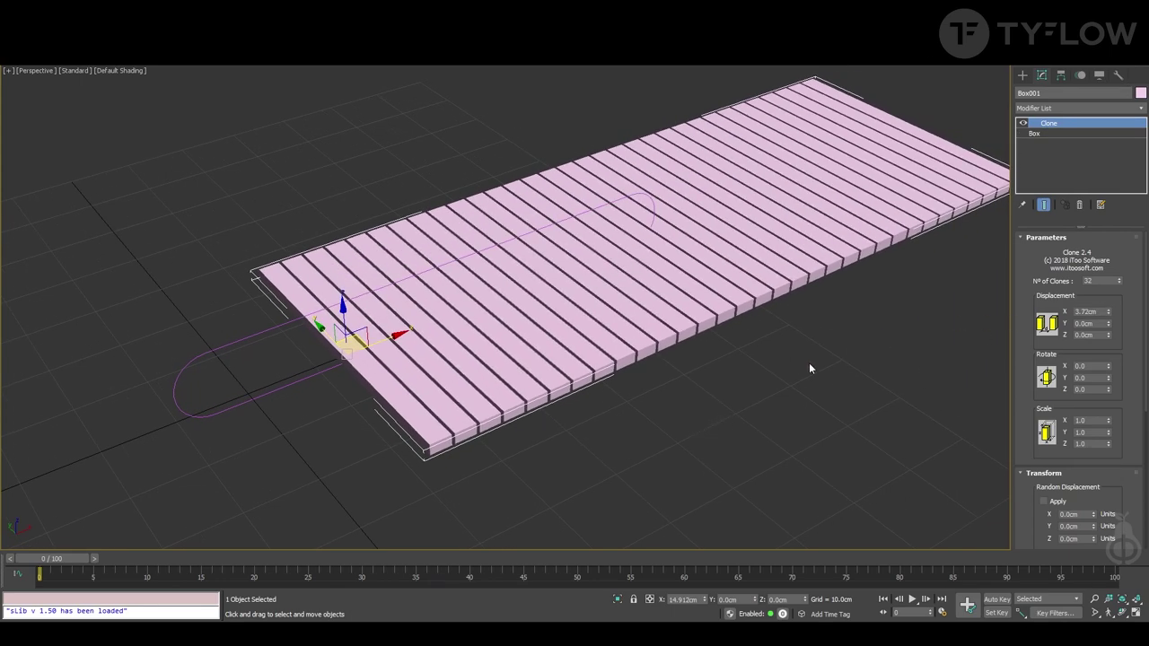
# Add a PathDeform (WSM) modifier to the cloned slats and pick the rounded rectangle as its path
pyautogui.click(332, 363)
pyautogui.click(274, 388)
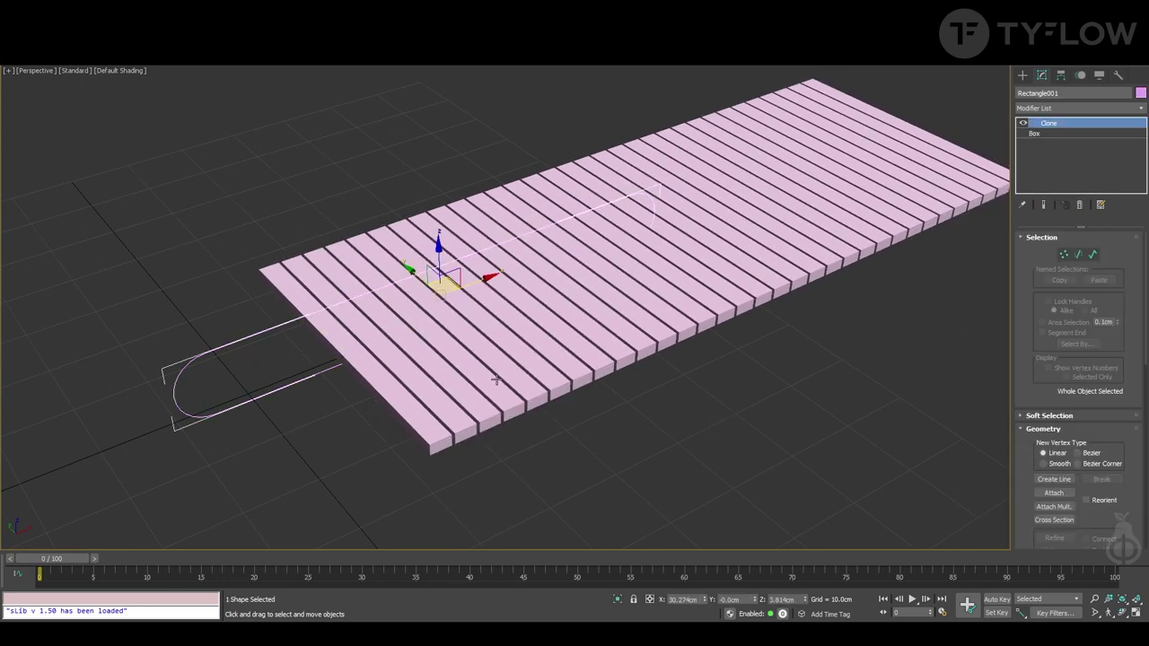
pyautogui.click(1080, 106)
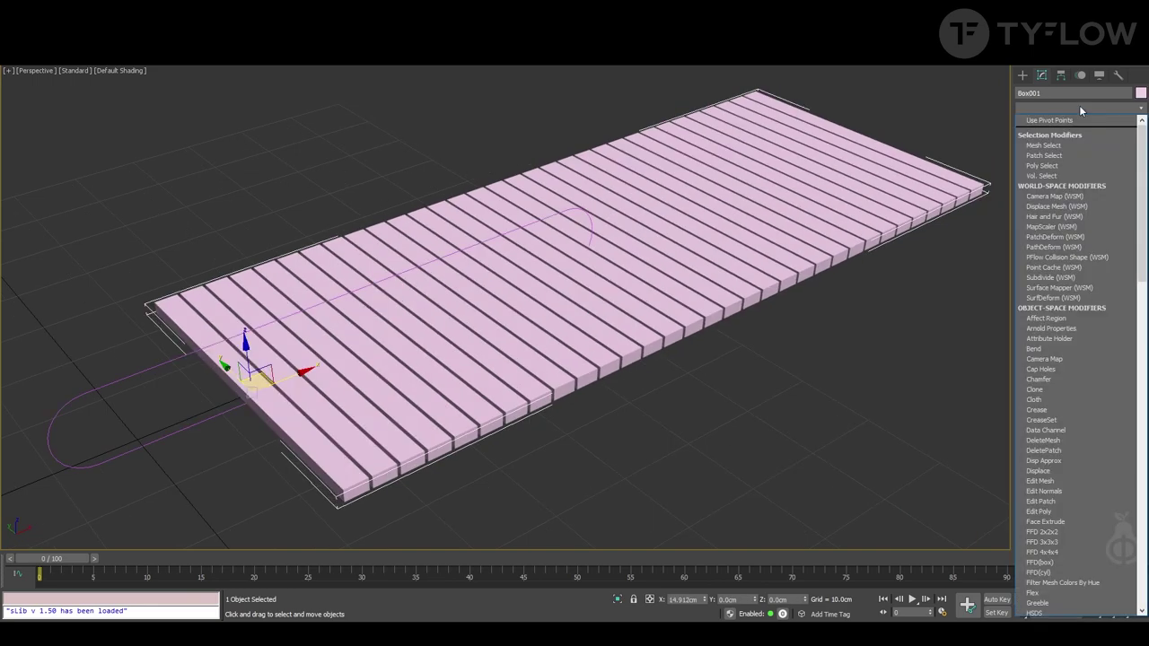
pyautogui.write('path')
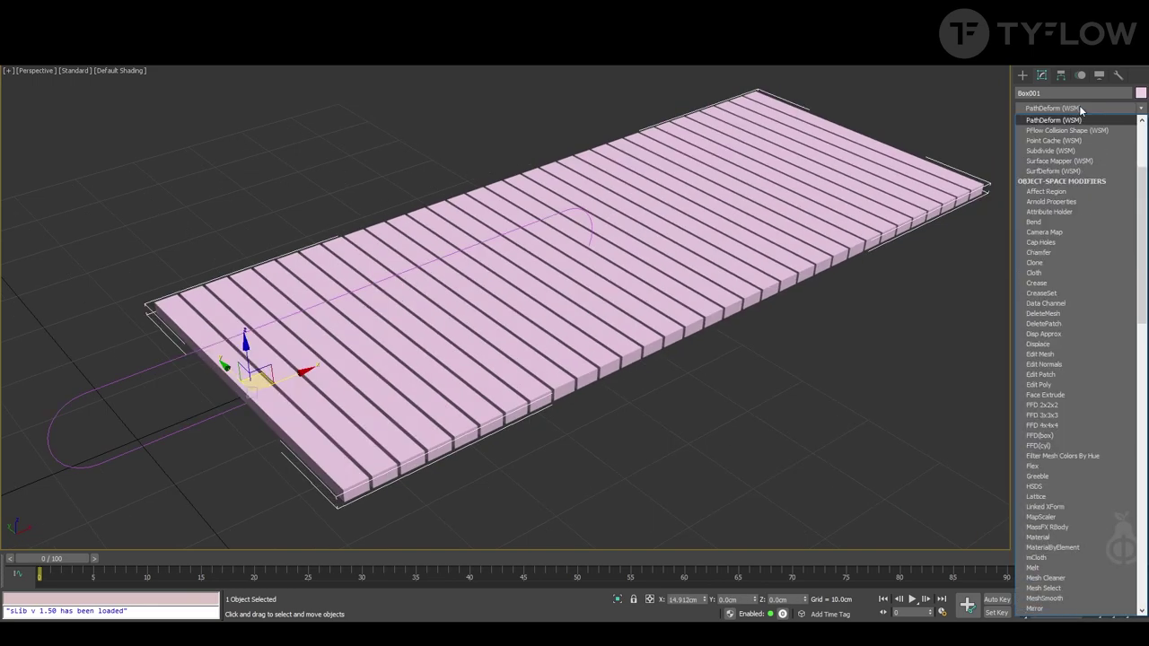
pyautogui.click(1142, 119)
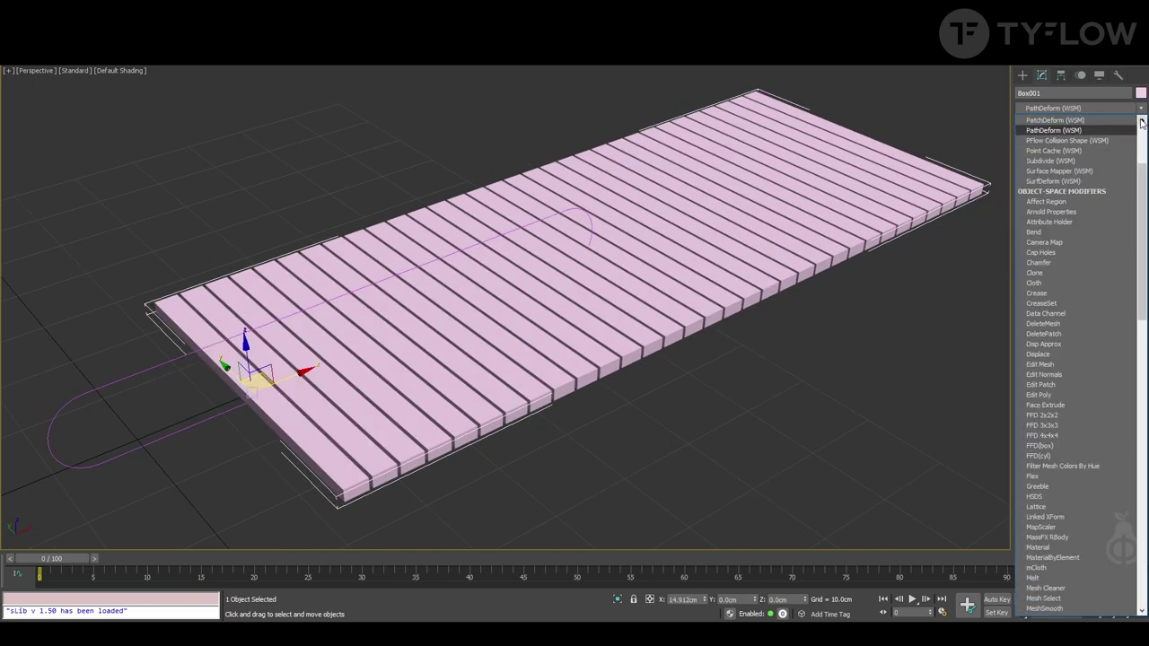
pyautogui.click(1055, 131)
pyautogui.click(1077, 270)
pyautogui.click(147, 366)
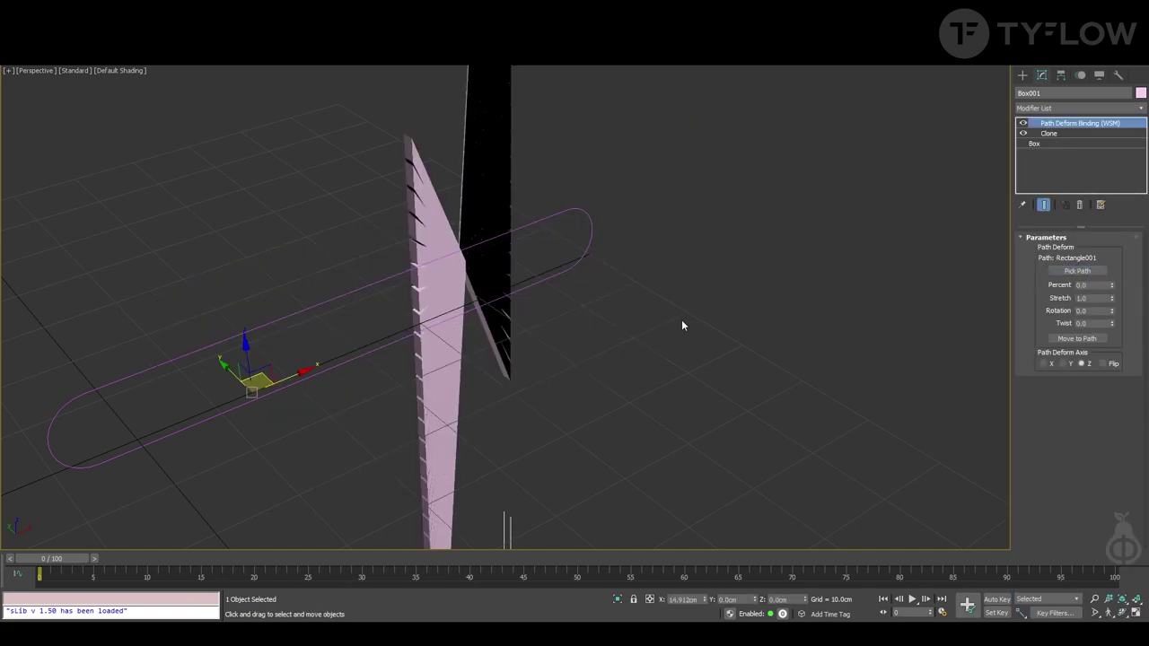
# Move the slats to the path, set the deform axis to X and the rotation to 90
pyautogui.click(1070, 340)
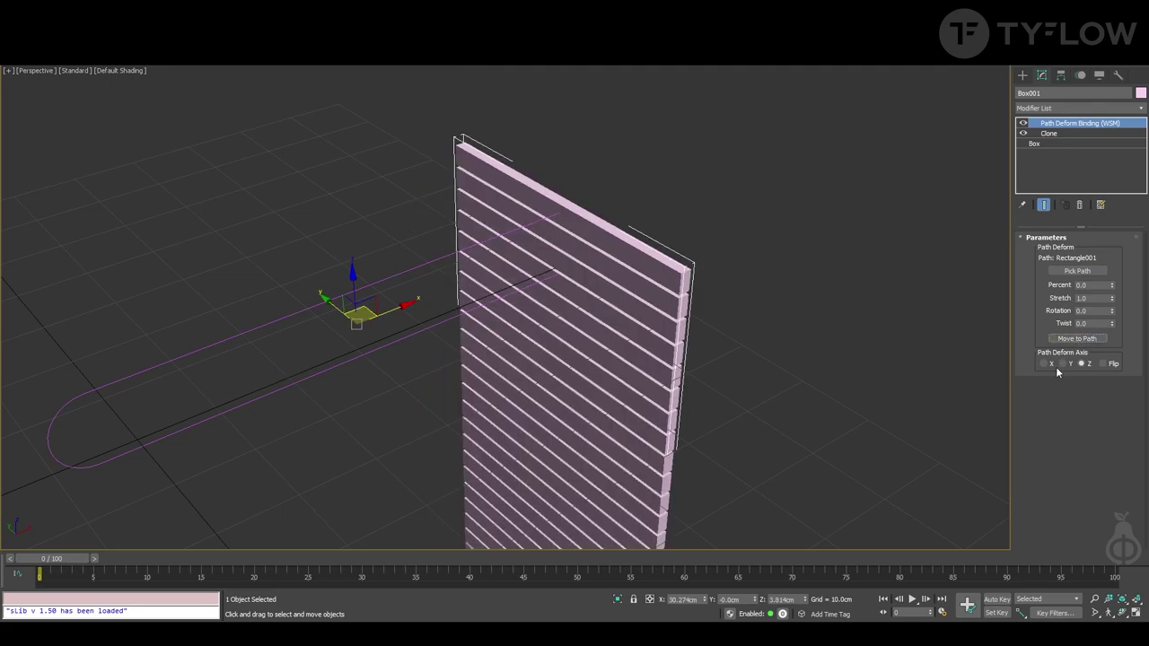
pyautogui.click(1067, 364)
pyautogui.click(1045, 363)
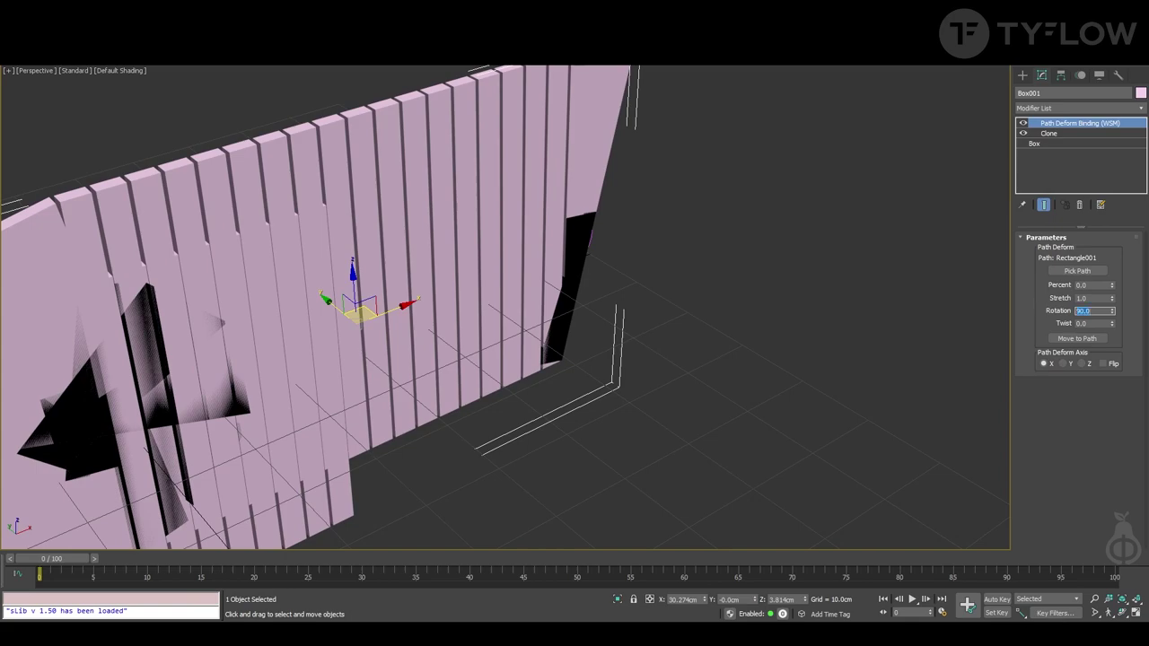
pyautogui.write('90')
pyautogui.press('Return')
pyautogui.scroll(-3, 486, 325)
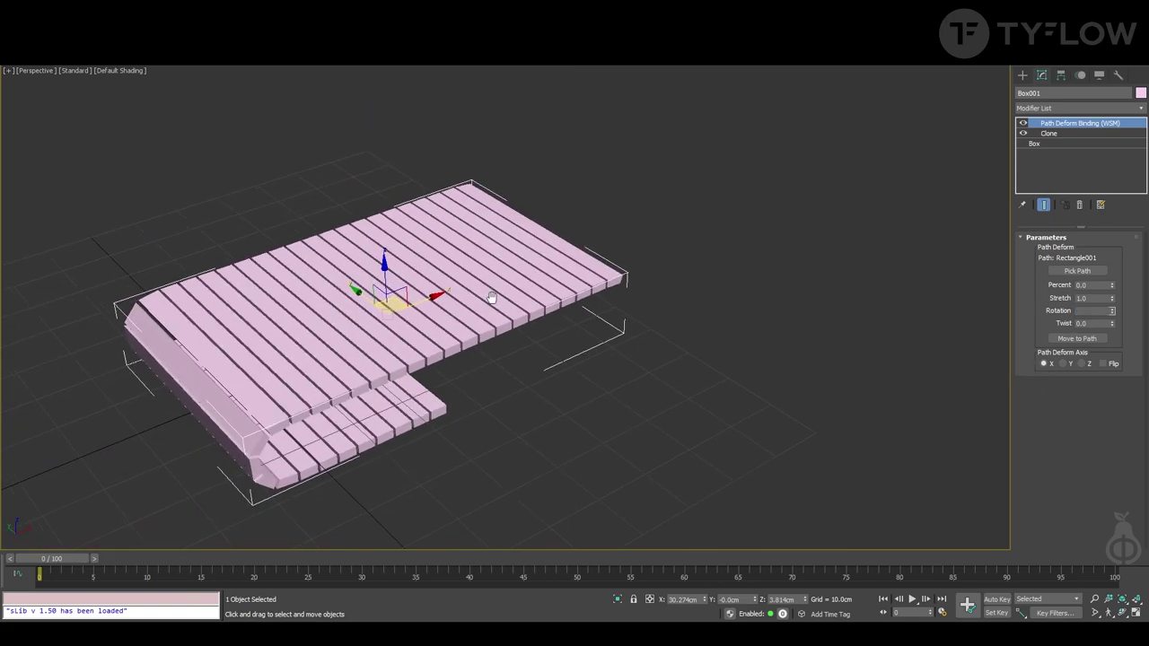
# Increase the Clone modifier's X displacement to spread the slats further around the path
pyautogui.click(1067, 133)
pyautogui.moveTo(686, 280)
pyautogui.keyDown('alt'); pyautogui.mouseDown(button='middle')
pyautogui.moveTo(688, 257)
pyautogui.moveTo(691, 275)
pyautogui.mouseUp(button='middle'); pyautogui.keyUp('alt')
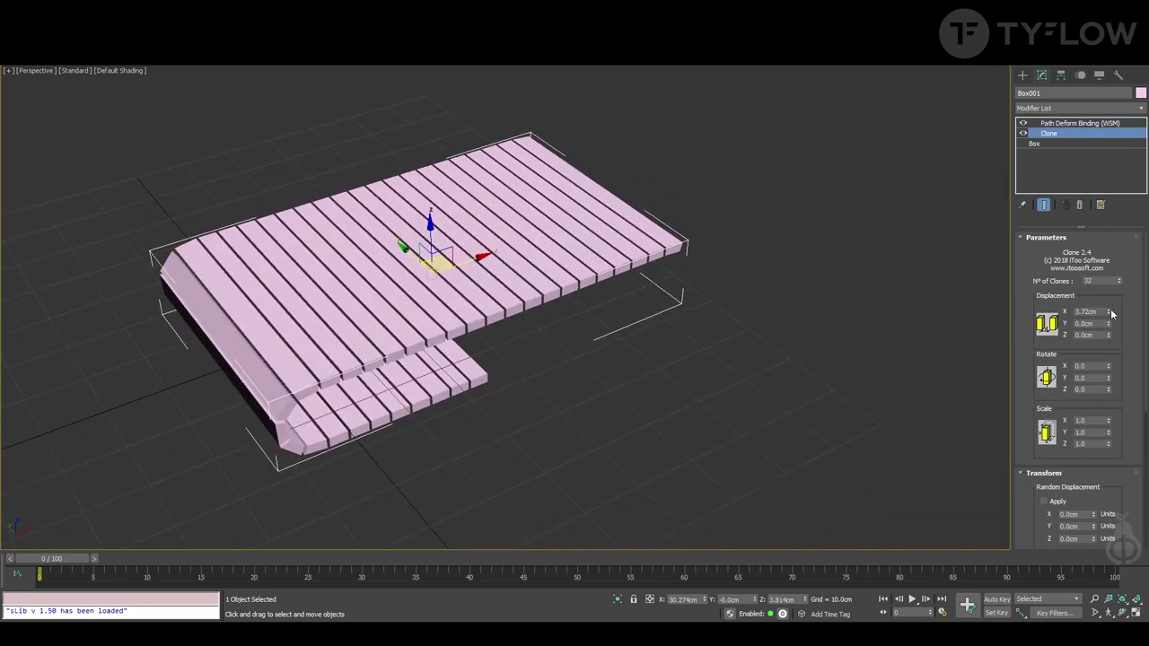
pyautogui.moveTo(1110, 314); pyautogui.dragTo(1114, 283)
pyautogui.moveTo(629, 290)
pyautogui.keyDown('alt'); pyautogui.mouseDown(button='middle')
pyautogui.moveTo(601, 239)
pyautogui.moveTo(621, 275)
pyautogui.mouseUp(button='middle'); pyautogui.keyUp('alt')
# Set the base box's length to about 41.4 cm and width to about 4.9 cm, and display edged faces
pyautogui.click(1078, 144)
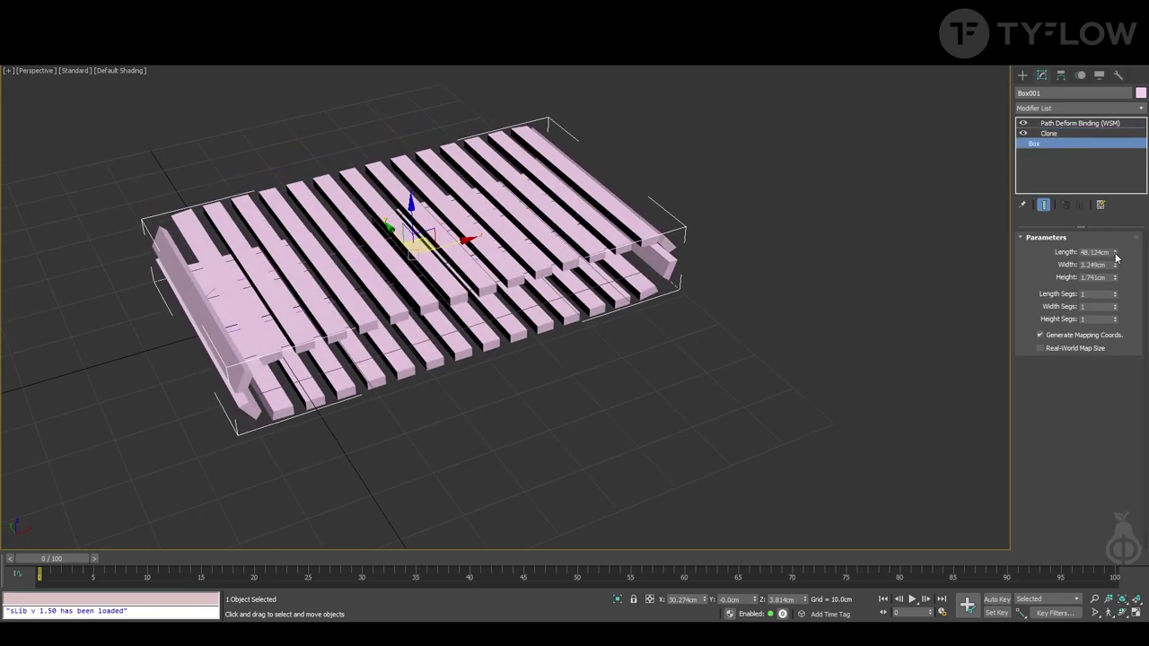
pyautogui.moveTo(1115, 256)
pyautogui.mouseDown()
pyautogui.moveTo(1115, 269)
pyautogui.moveTo(1104, 261)
pyautogui.moveTo(1117, 225)
pyautogui.moveTo(1113, 242)
pyautogui.mouseUp()
pyautogui.press('F4')
pyautogui.moveTo(414, 293)
pyautogui.keyDown('alt'); pyautogui.mouseDown(button='middle')
pyautogui.moveTo(514, 283)
pyautogui.moveTo(491, 278)
pyautogui.moveTo(482, 260)
pyautogui.moveTo(489, 284)
pyautogui.moveTo(525, 284)
pyautogui.mouseUp(button='middle'); pyautogui.keyUp('alt')
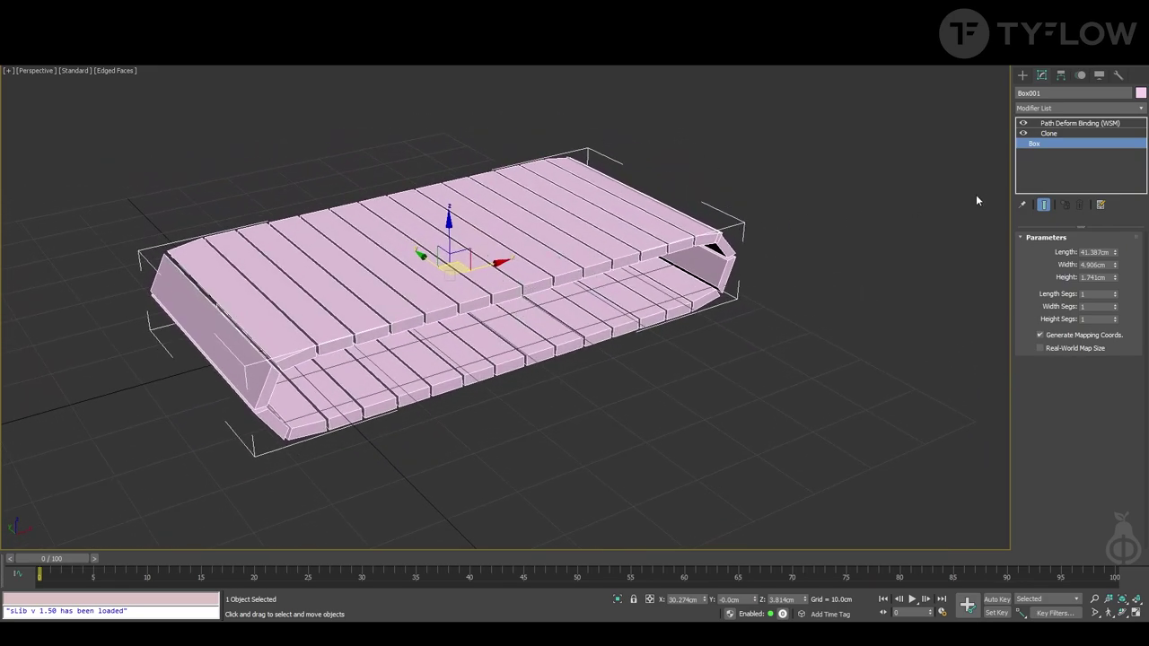
# Add an Edit Poly modifier between Box and Clone and turn off the end result display to isolate the single slat
pyautogui.click(1084, 109)
pyautogui.press('e')
pyautogui.click(1071, 151)
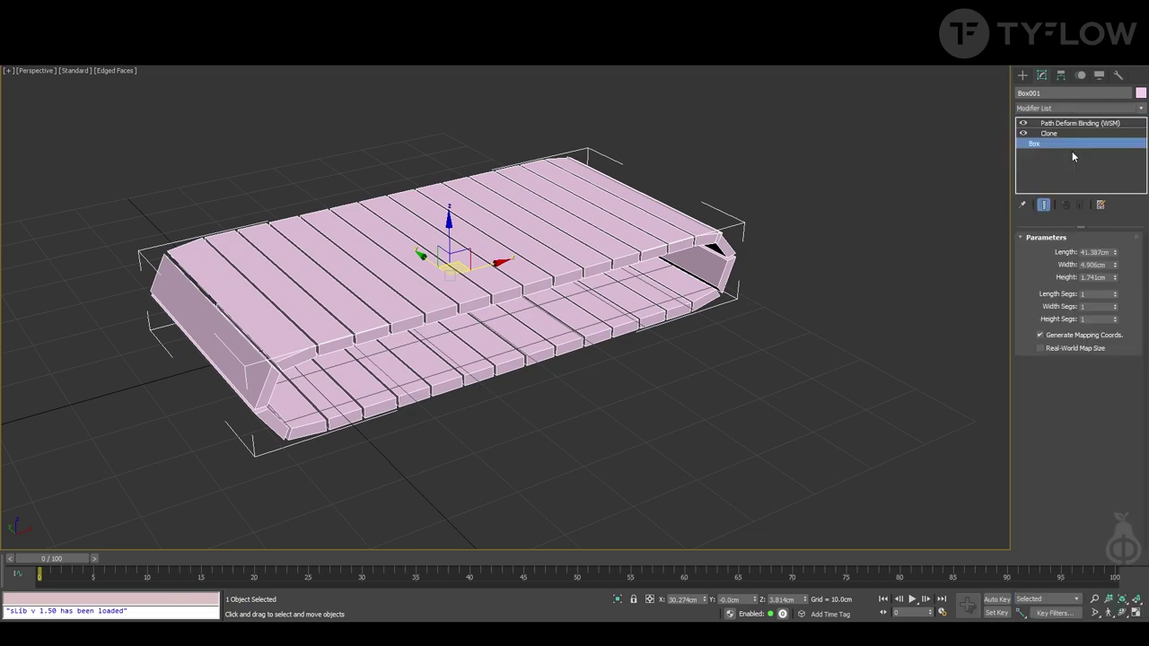
pyautogui.click(1042, 207)
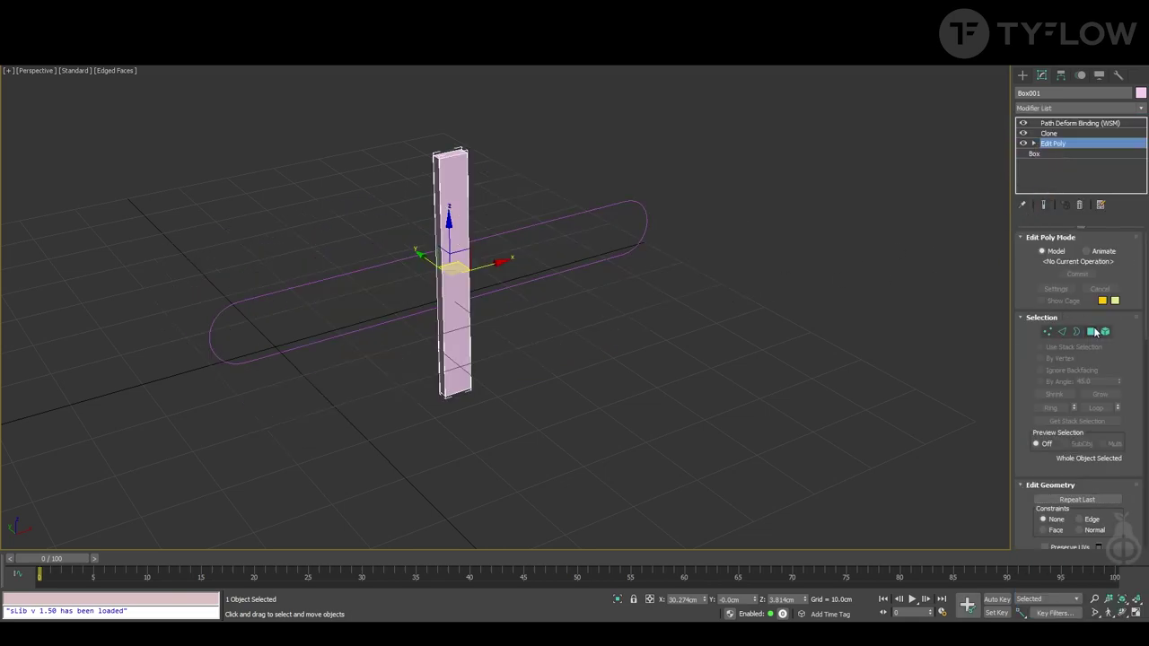
# Select the ring of four short edges running across the slat's width at its two ends
pyautogui.click(1092, 331)
pyautogui.click(457, 208)
pyautogui.scroll(3, 562, 239)
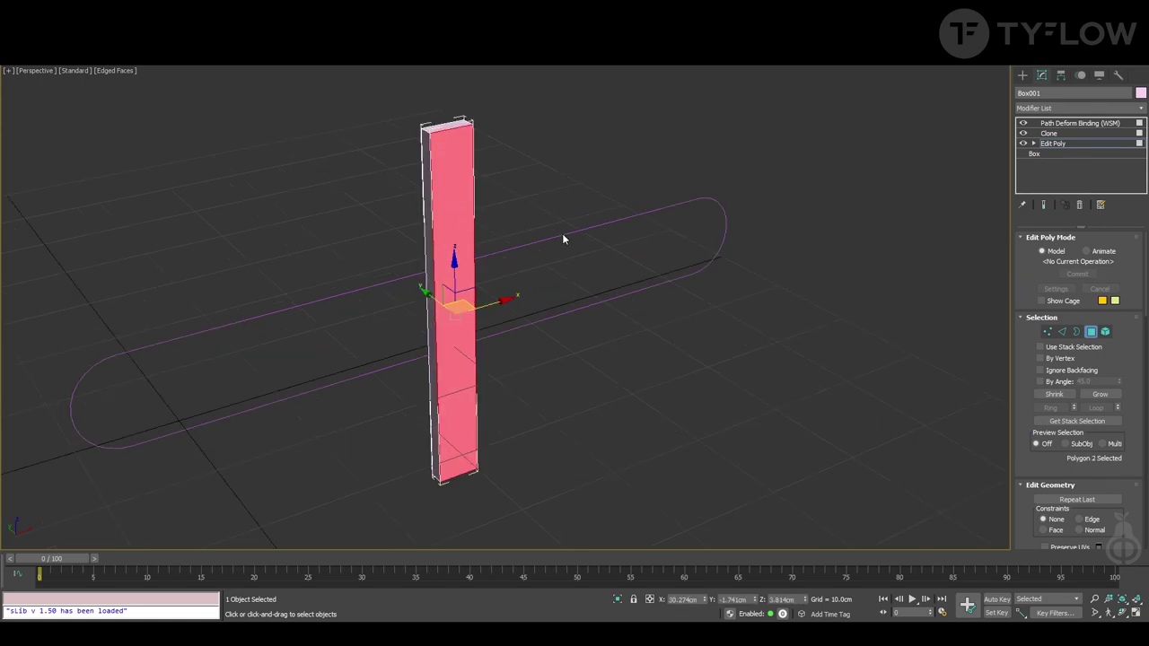
pyautogui.click(1062, 331)
pyautogui.click(459, 130)
pyautogui.keyDown('alt'); pyautogui.moveTo(460, 130); pyautogui.dragTo(436, 117, button='middle'); pyautogui.keyUp('alt')
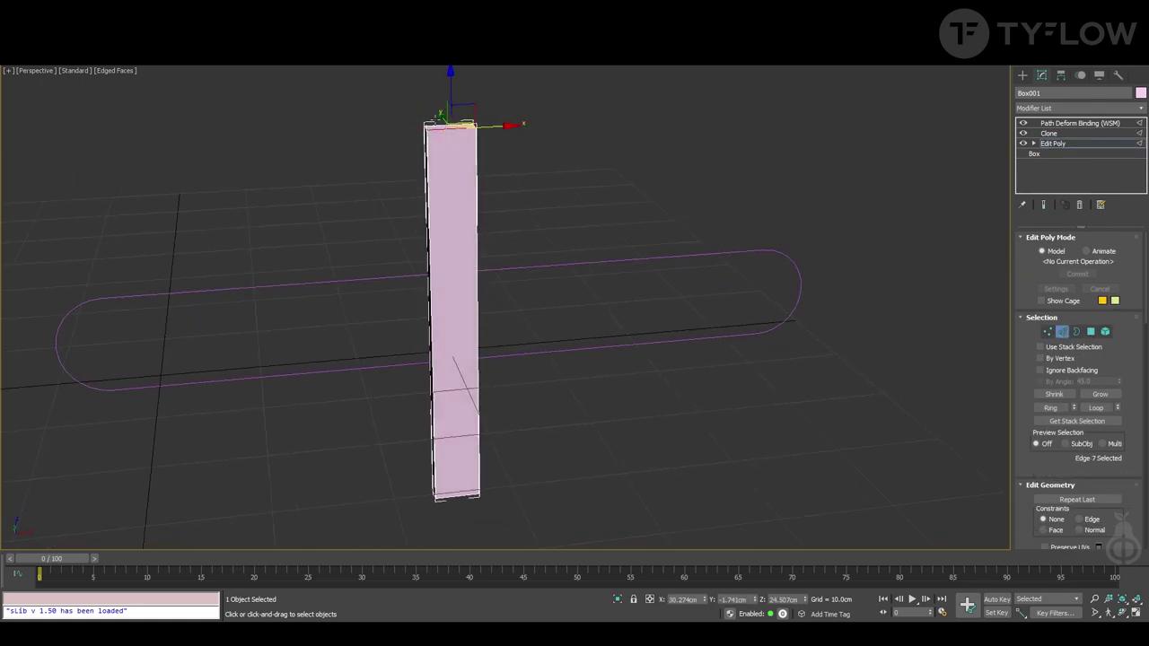
pyautogui.click(1055, 407)
# Connect the selected end edges with 2 segments and a pinch of 48, adding two lengthwise edges on the slat
pyautogui.rightClick(535, 318)
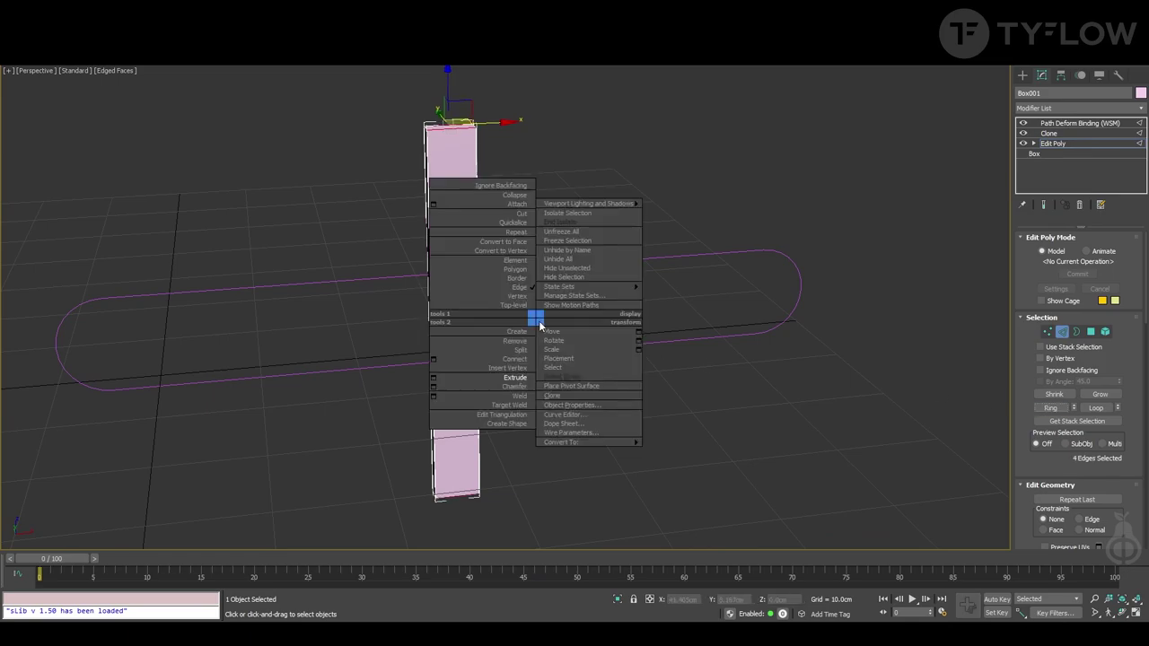
pyautogui.click(436, 361)
pyautogui.rightClick(440, 352)
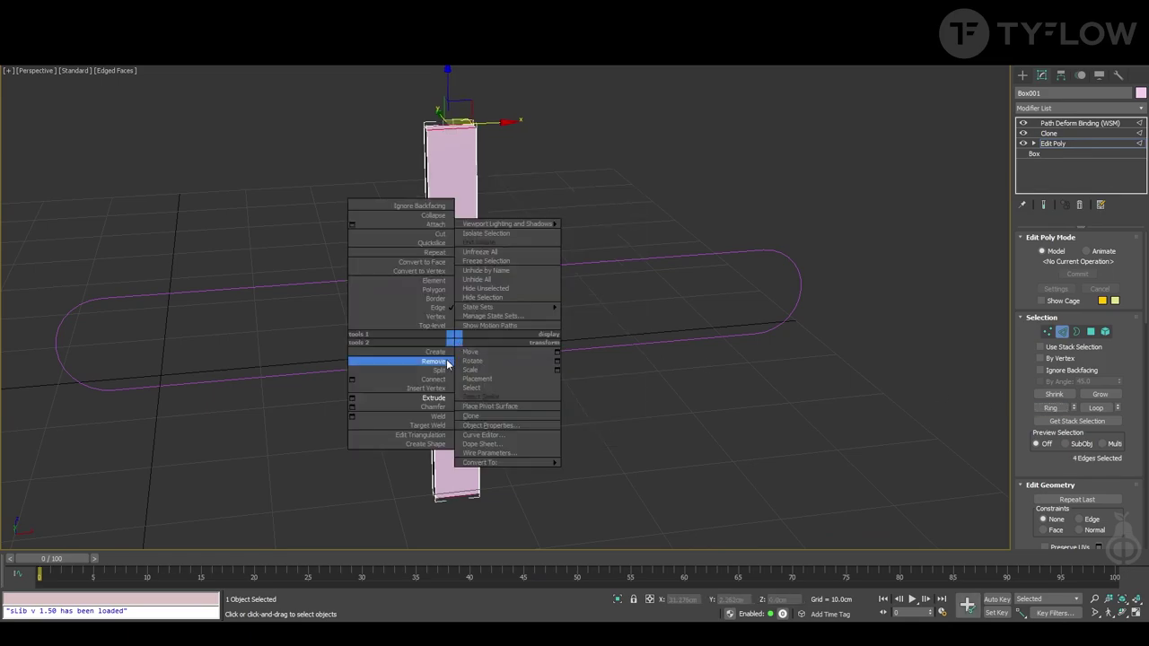
pyautogui.click(356, 380)
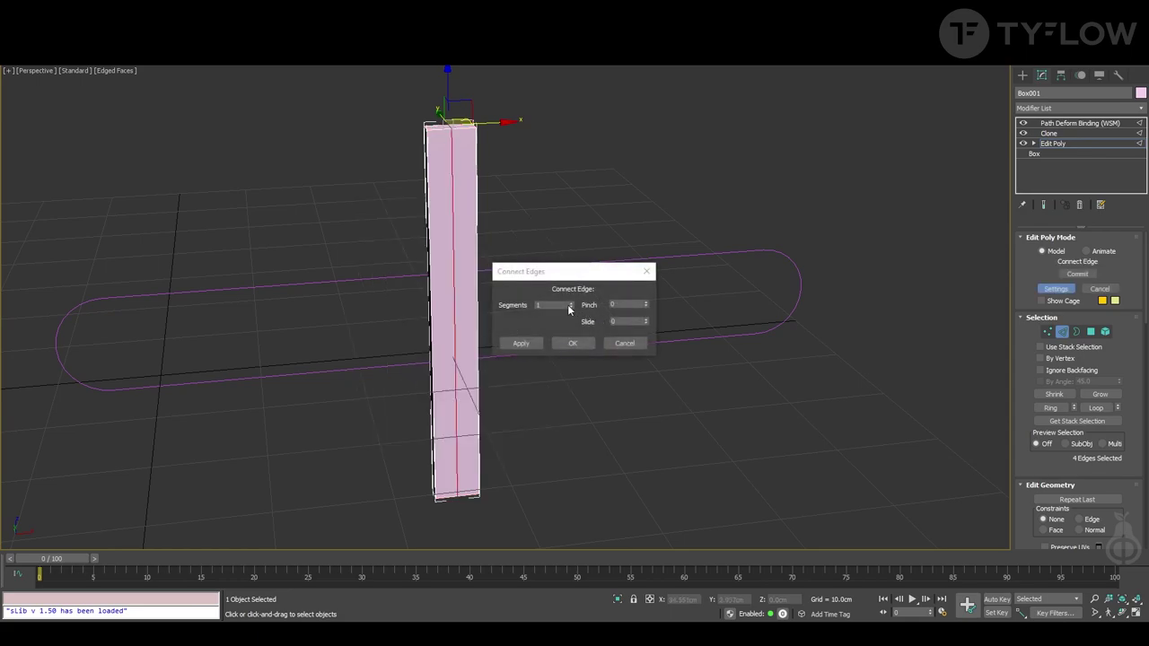
pyautogui.click(571, 302)
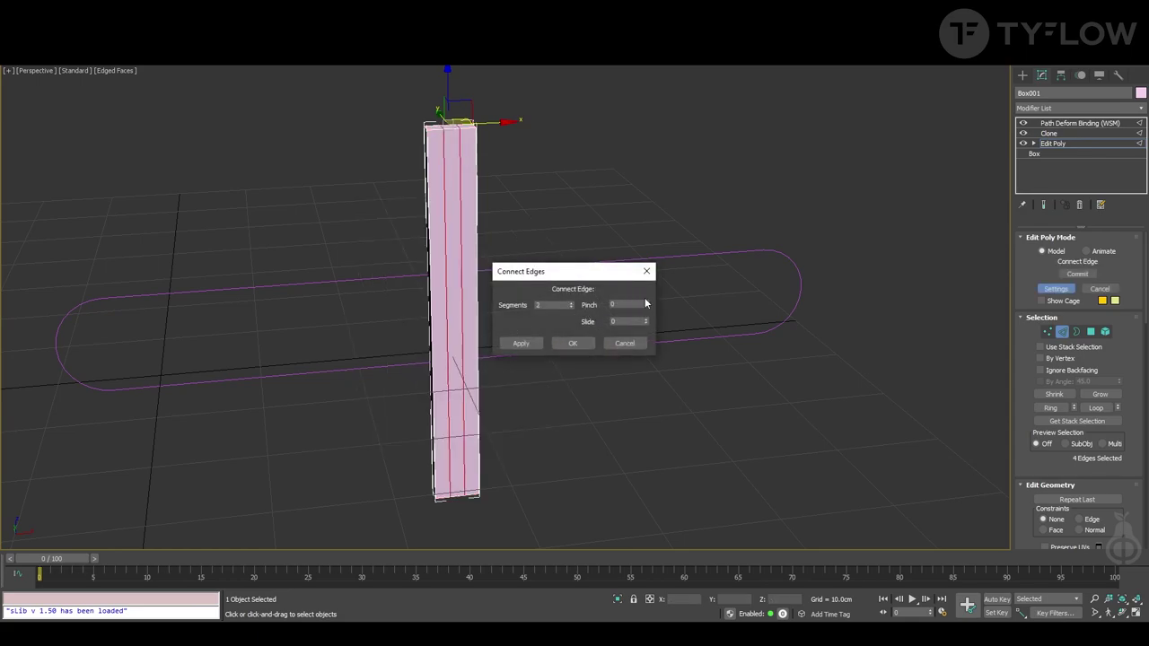
pyautogui.moveTo(645, 304); pyautogui.dragTo(658, 275)
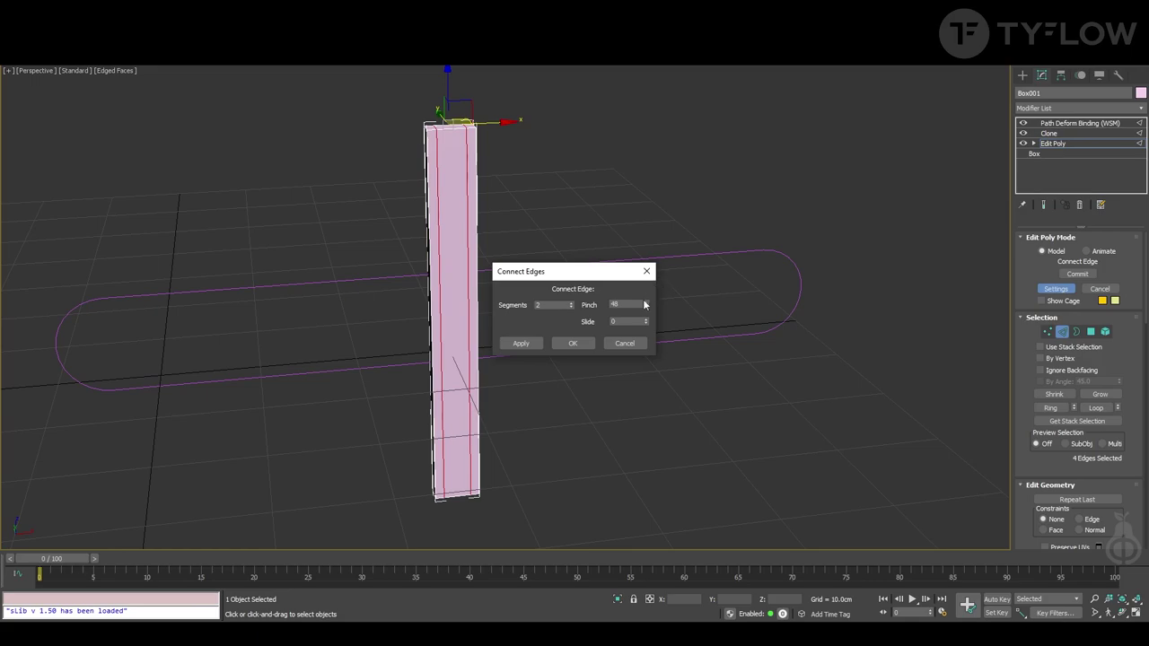
pyautogui.click(572, 343)
# Extrude the central lengthwise polygon on the slat's front face outward to form a raised rib, and leave polygon editing
pyautogui.click(1090, 331)
pyautogui.click(462, 252)
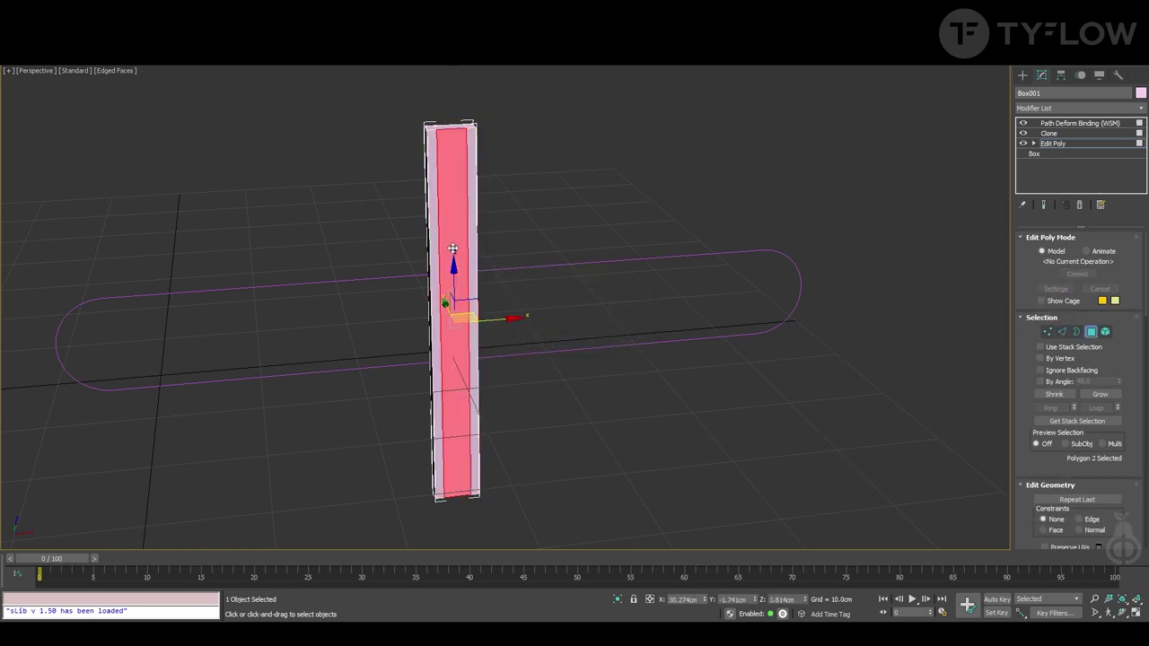
pyautogui.keyDown('alt'); pyautogui.moveTo(471, 229); pyautogui.dragTo(466, 246, button='middle'); pyautogui.keyUp('alt')
pyautogui.scroll(2, 445, 231)
pyautogui.rightClick(447, 230)
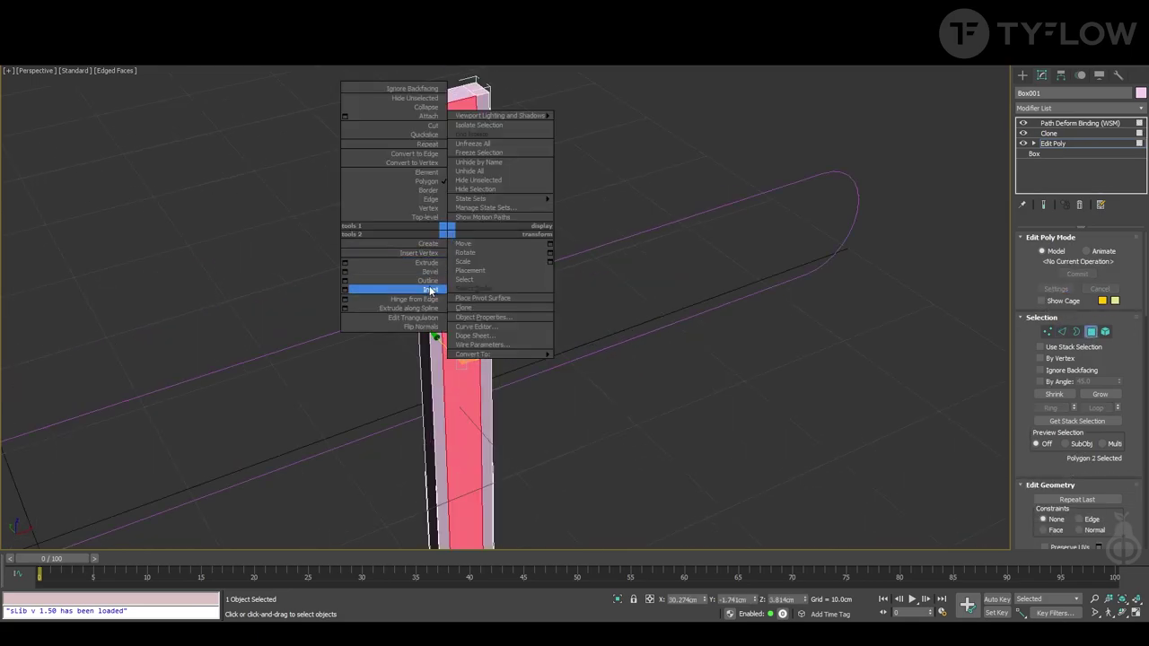
pyautogui.click(426, 262)
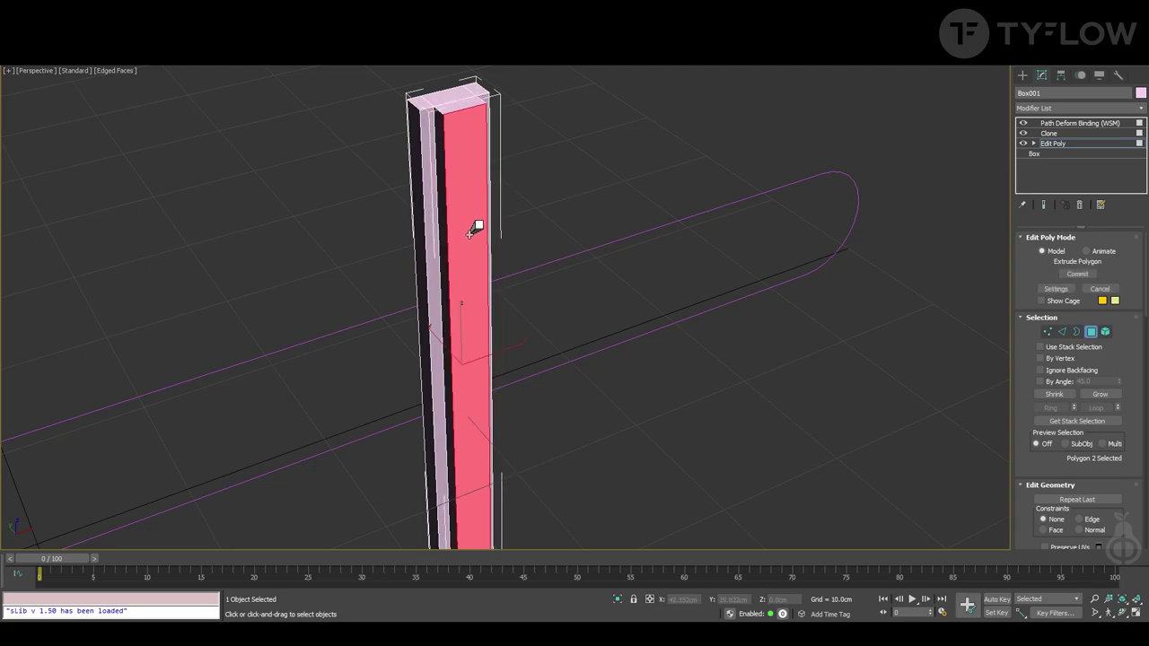
pyautogui.click(1090, 332)
# Animate the Path Deform Binding's Percent with Auto Key to 70.5 at frame 100, and play the belt animation
pyautogui.click(1081, 124)
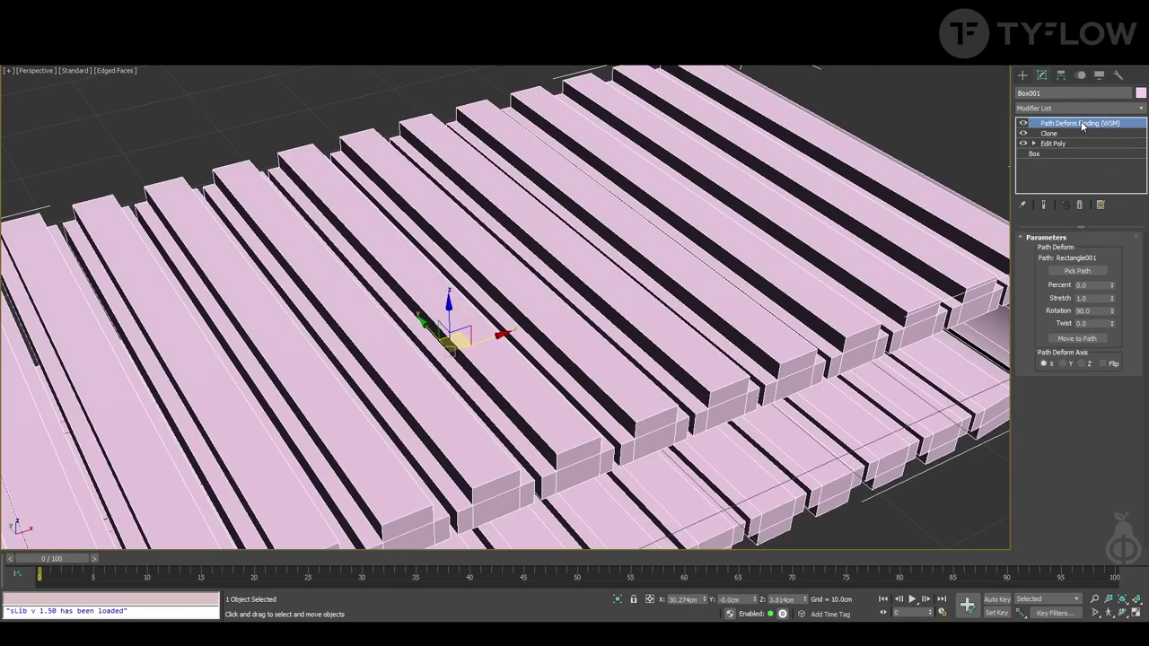
pyautogui.press('z')
pyautogui.scroll(-2, 700, 300)
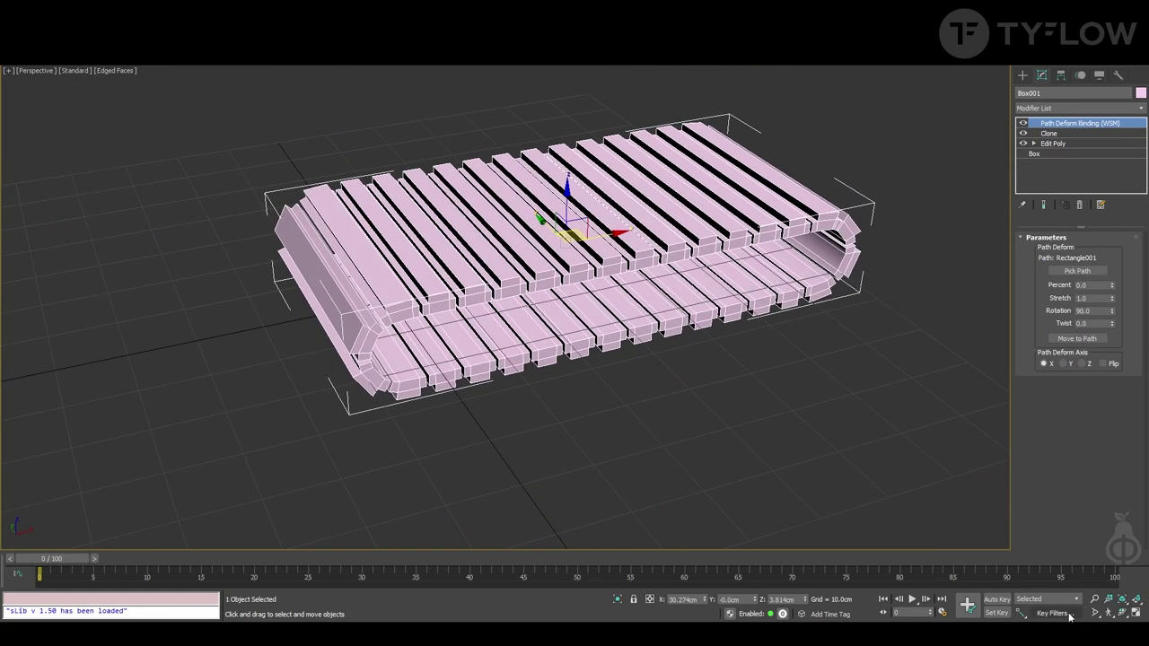
pyautogui.click(996, 599)
pyautogui.click(1113, 564)
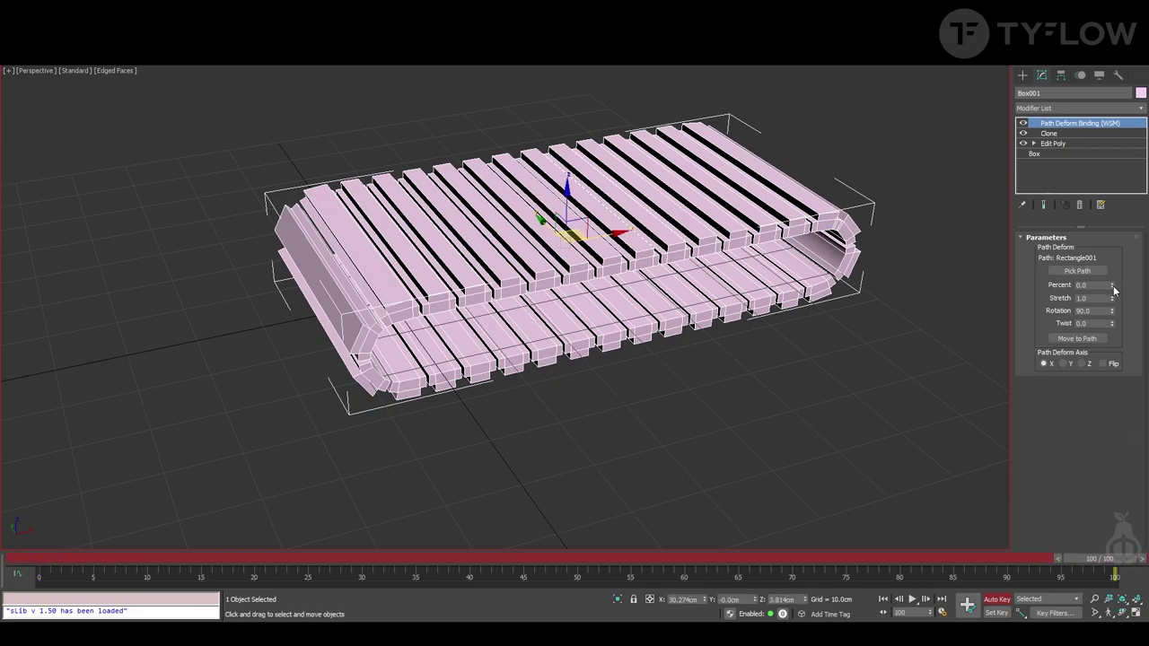
pyautogui.moveTo(1113, 289); pyautogui.dragTo(1133, 204)
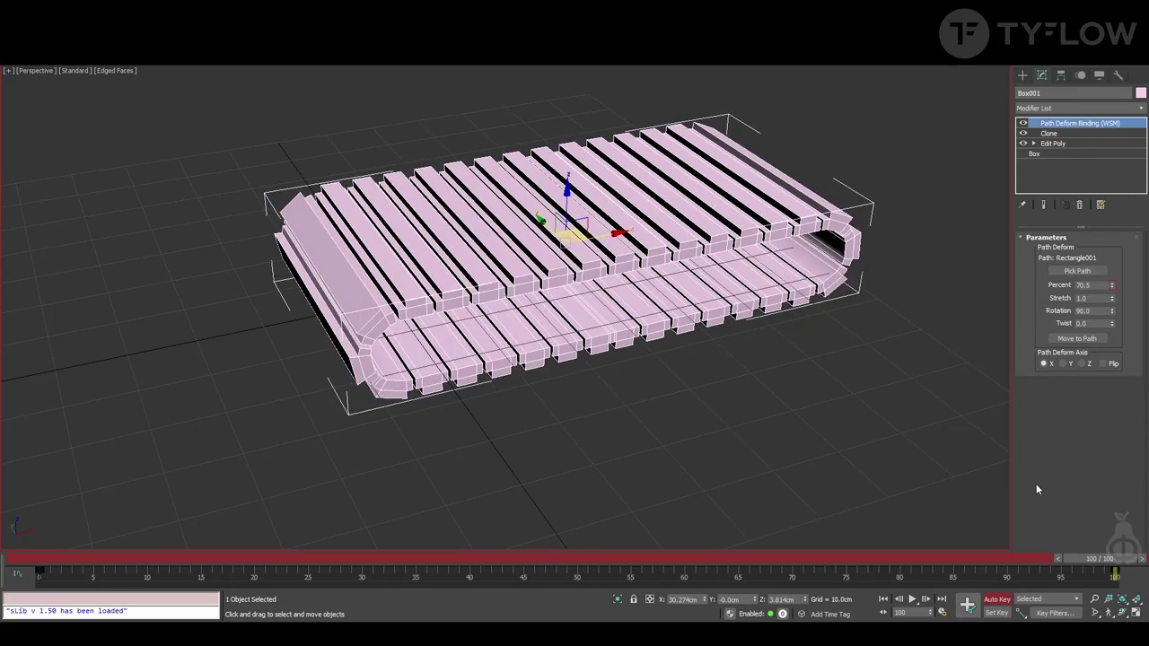
pyautogui.click(911, 599)
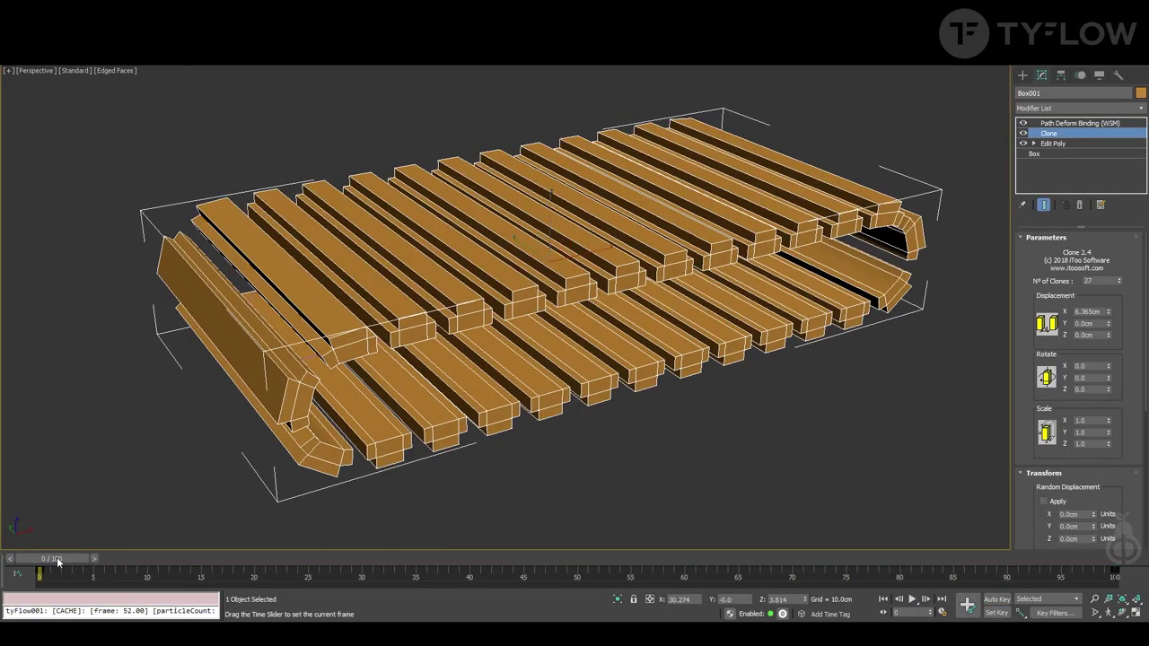
# Return to frame 0, deselect the belt, and create a tyFlow object in the empty space in front of it
pyautogui.moveTo(55, 558)
pyautogui.mouseDown()
pyautogui.moveTo(1119, 566)
pyautogui.moveTo(46, 562)
pyautogui.mouseUp()
pyautogui.scroll(-3, 562, 400)
pyautogui.moveTo(537, 456); pyautogui.dragTo(715, 429, button='middle')
pyautogui.click(804, 450)
pyautogui.write('x')
pyautogui.write('ty')
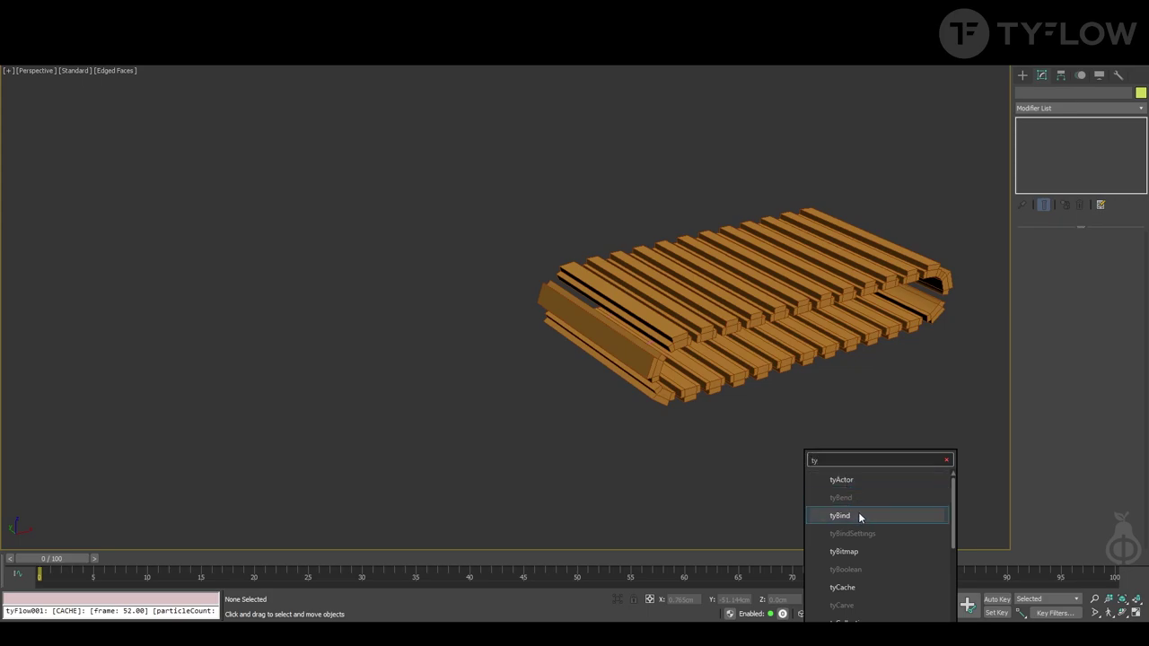
pyautogui.write('flo')
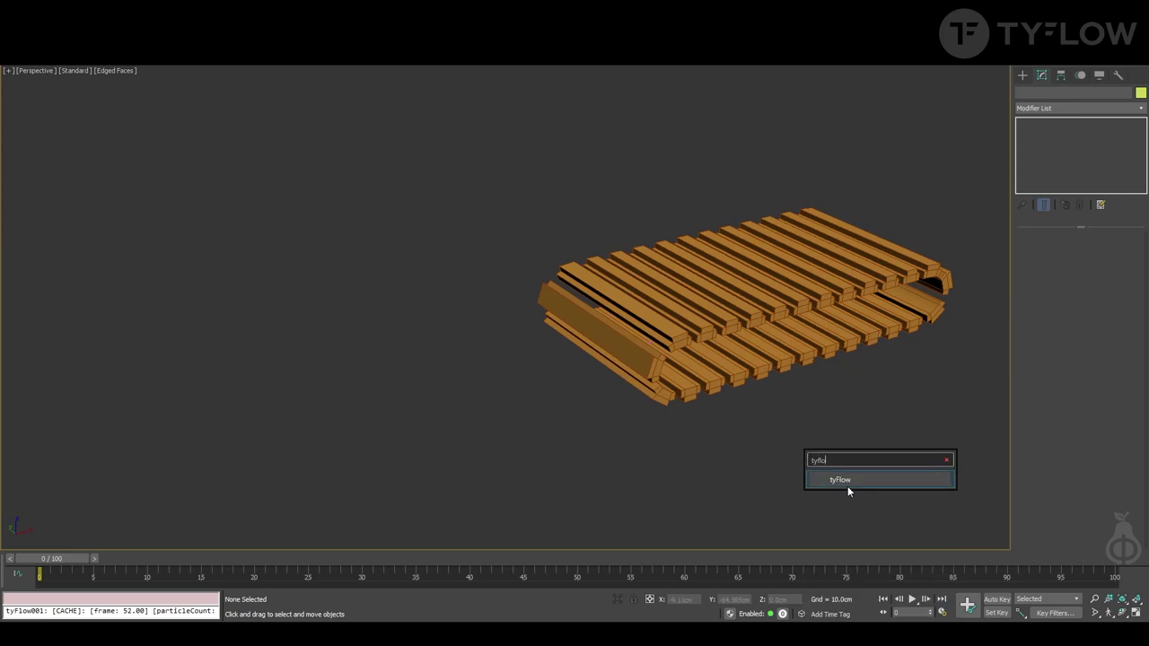
pyautogui.click(849, 484)
# Open the tyFlow editor and move and narrow its window so the belt stays visible beside it
pyautogui.click(1046, 110)
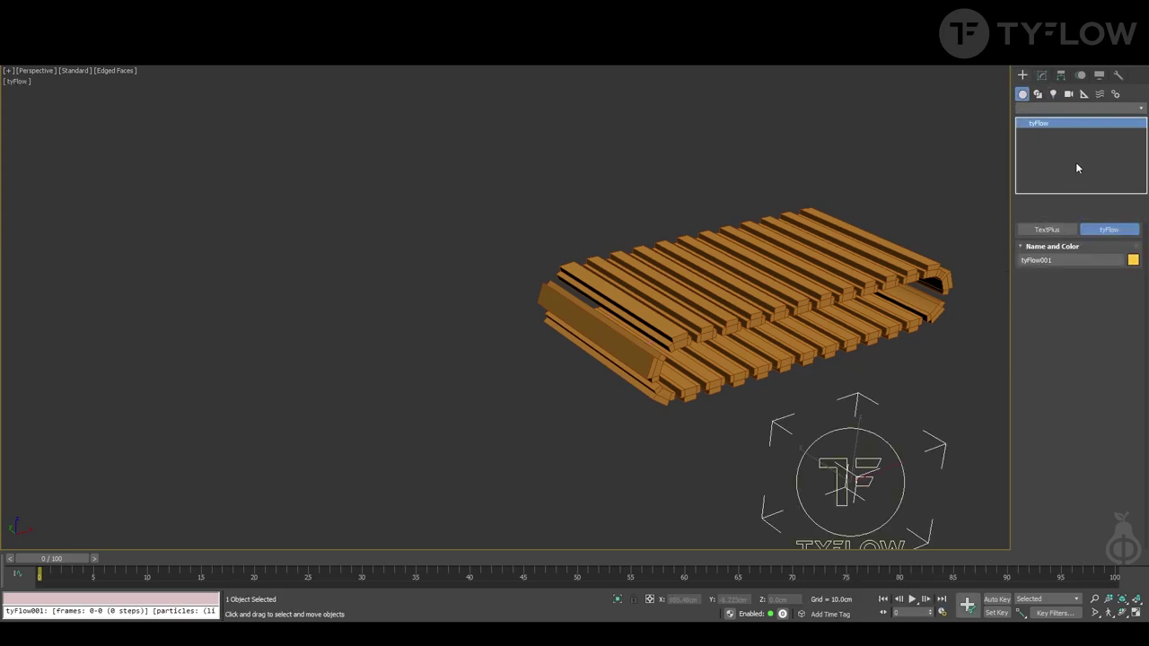
pyautogui.click(1040, 265)
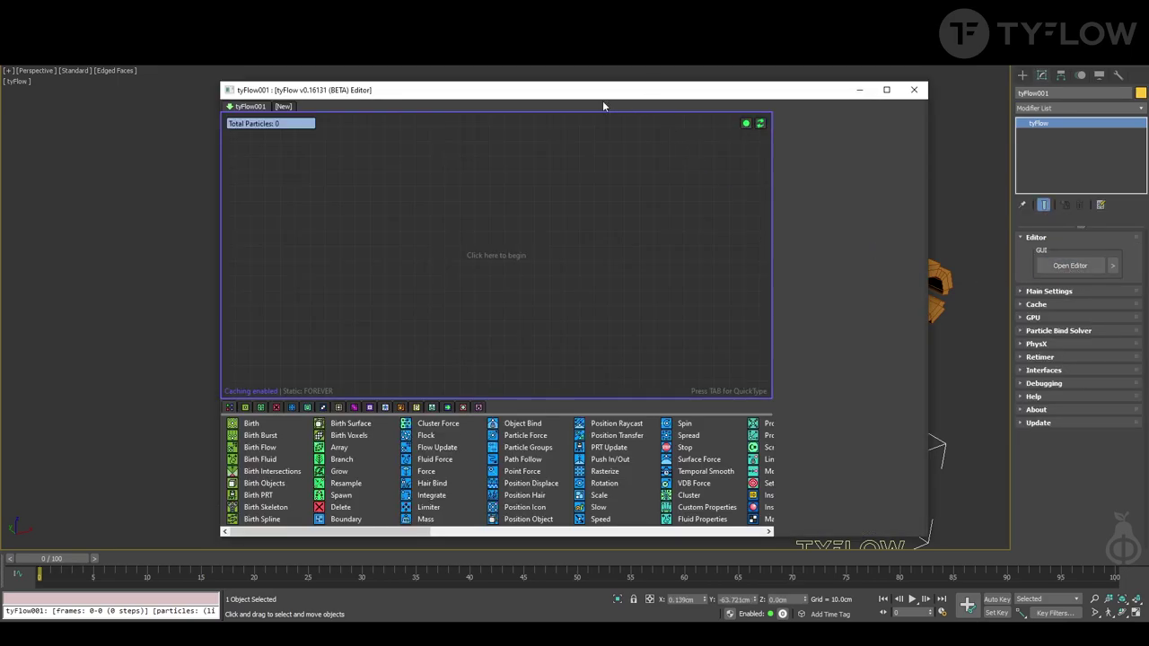
pyautogui.moveTo(526, 93); pyautogui.dragTo(312, 96)
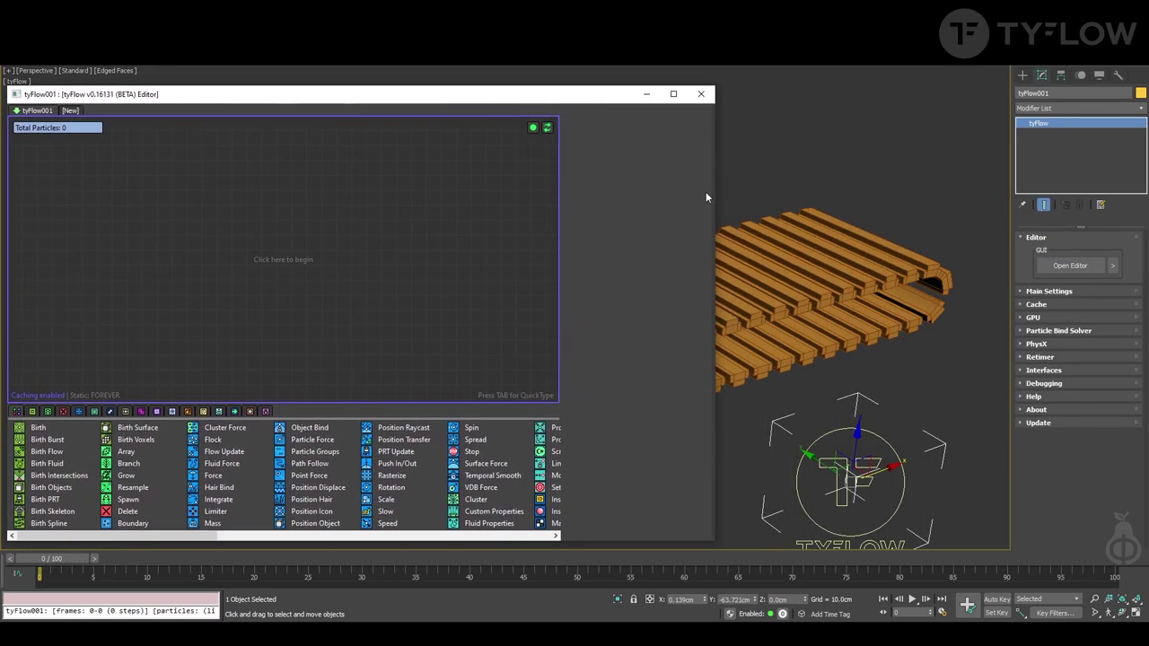
pyautogui.moveTo(715, 191); pyautogui.dragTo(514, 190)
# Create an event with a Birth Objects operator and pick the slatted belt as its source object
pyautogui.moveTo(59, 492); pyautogui.dragTo(153, 283)
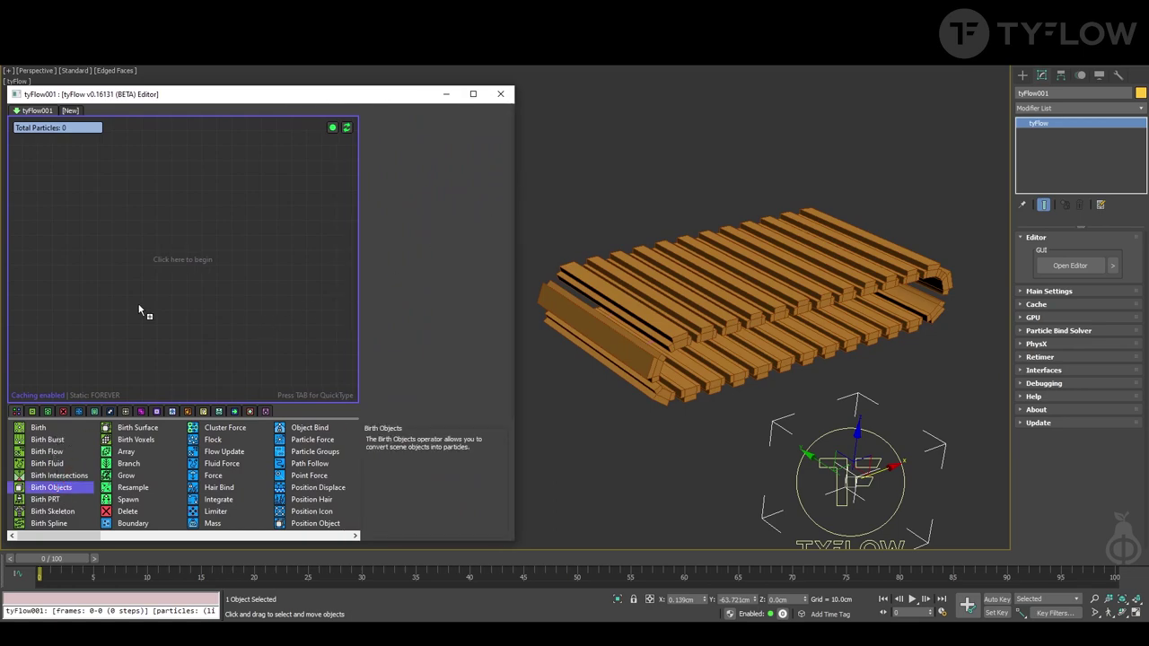
pyautogui.moveTo(170, 218); pyautogui.dragTo(172, 219)
pyautogui.click(411, 275)
pyautogui.click(722, 308)
# Add an Element Fracture operator below Birth Objects in Event_001, switching the Display operator off and back on around it
pyautogui.click(200, 249)
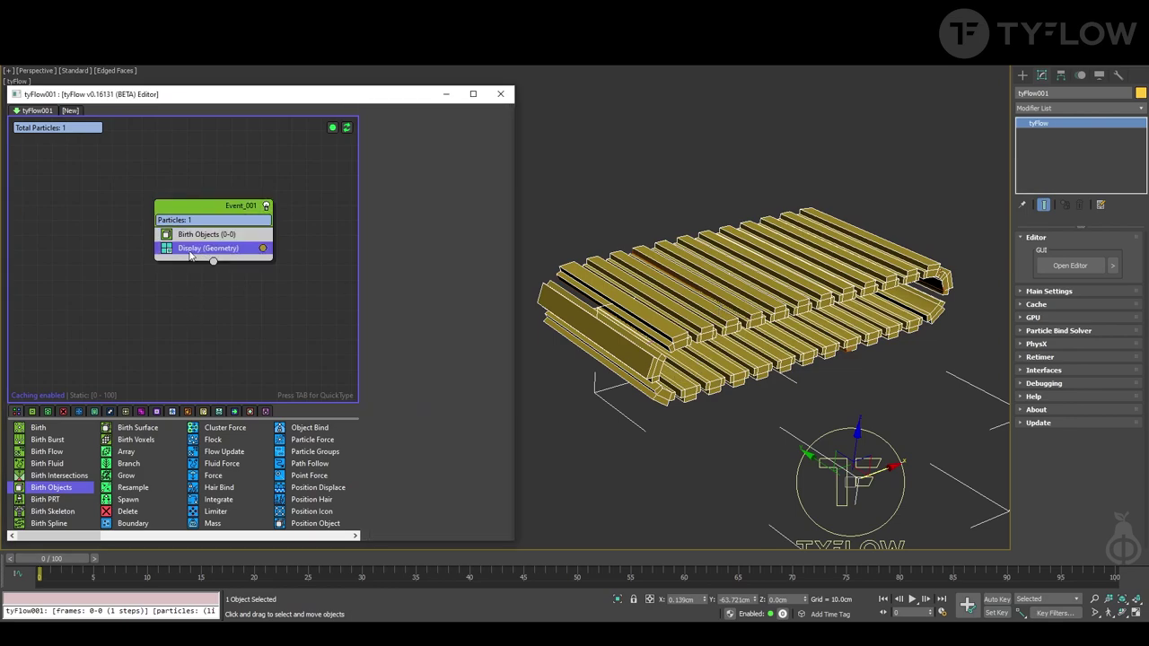
pyautogui.click(166, 248)
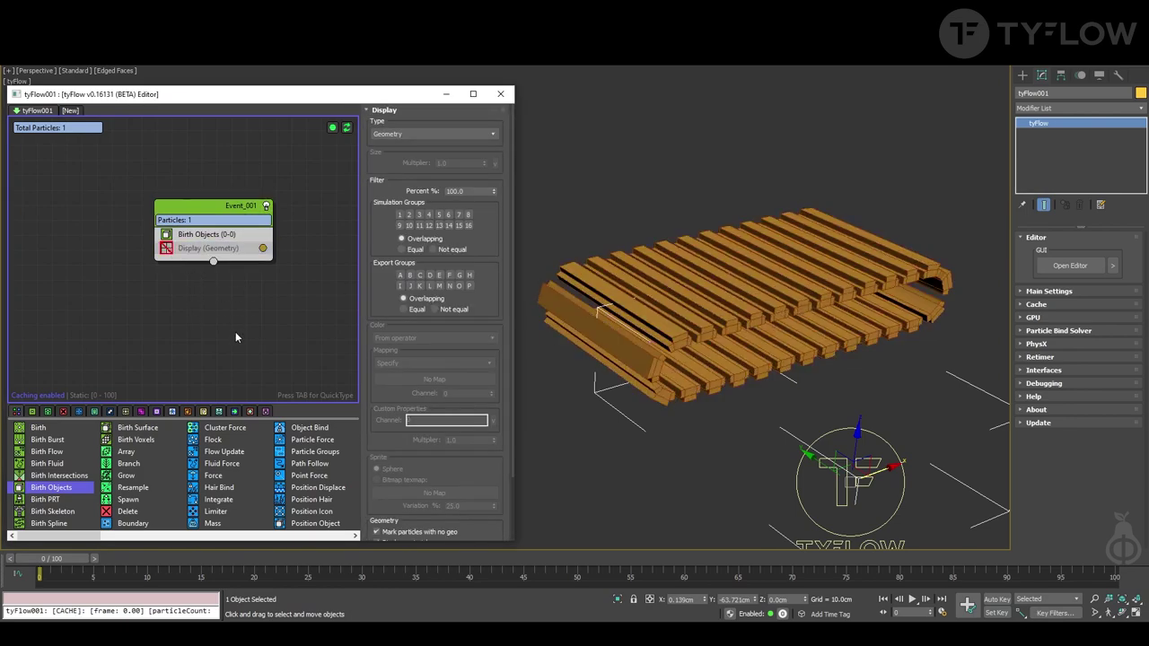
pyautogui.click(221, 208)
pyautogui.press('Tab')
pyautogui.write('ele')
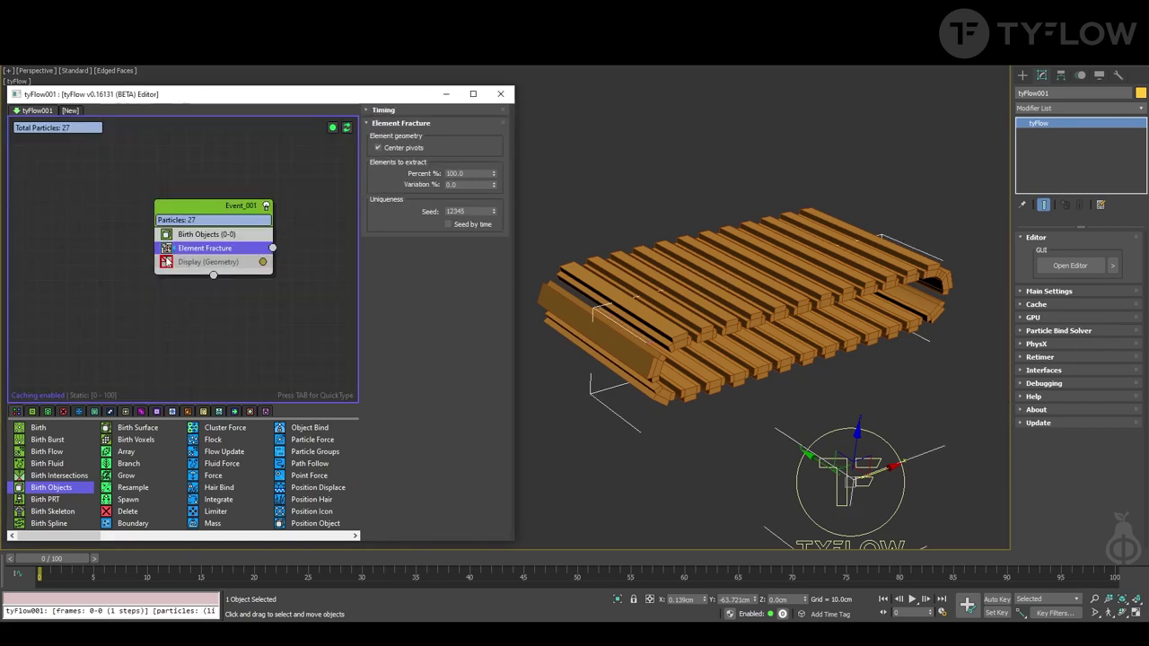
pyautogui.click(170, 262)
# Set the Display operator's type to Pixels and disable the Element Fracture operator
pyautogui.click(425, 134)
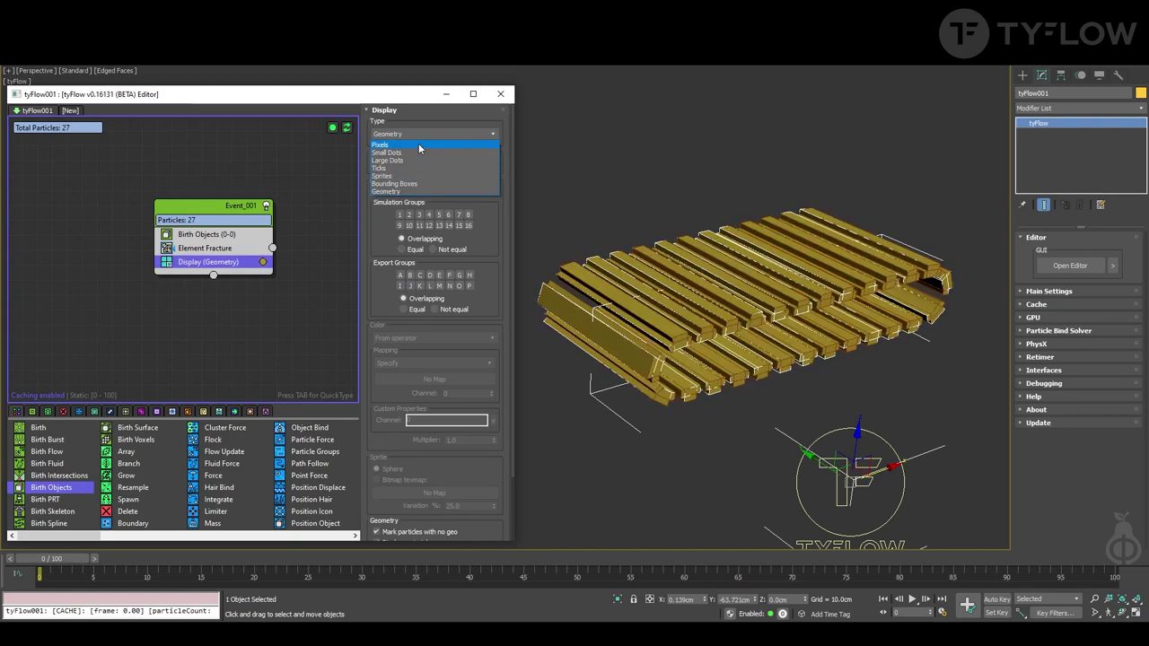
pyautogui.click(418, 144)
pyautogui.click(167, 249)
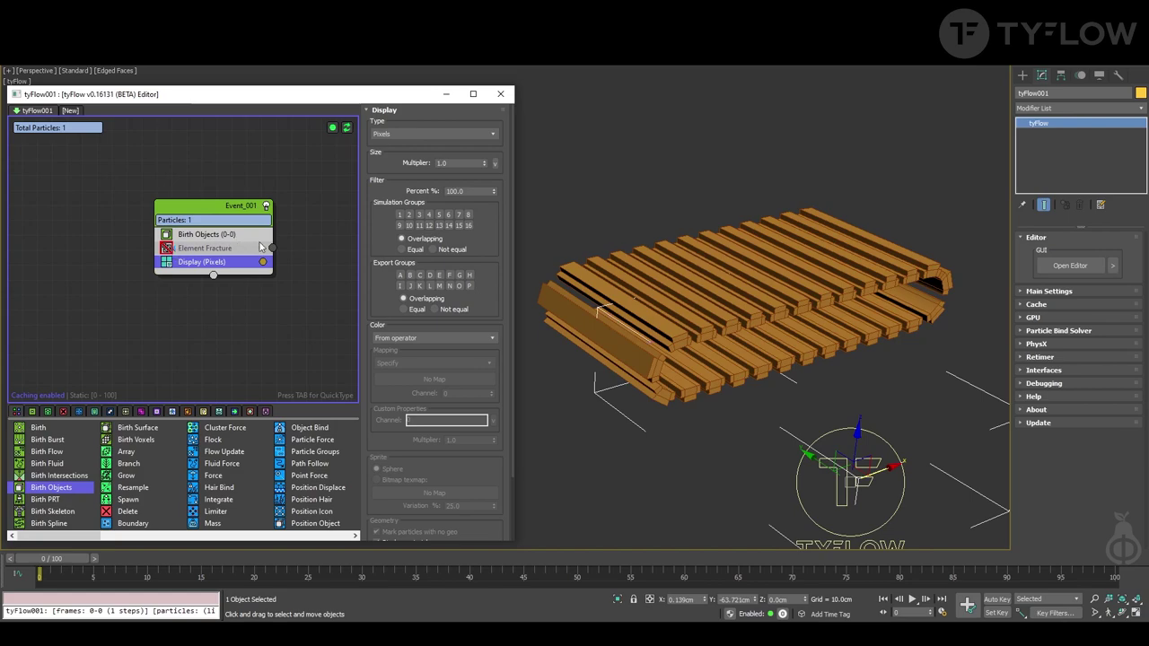
# Select the original slatted belt object and hide it in the viewport
pyautogui.click(702, 269)
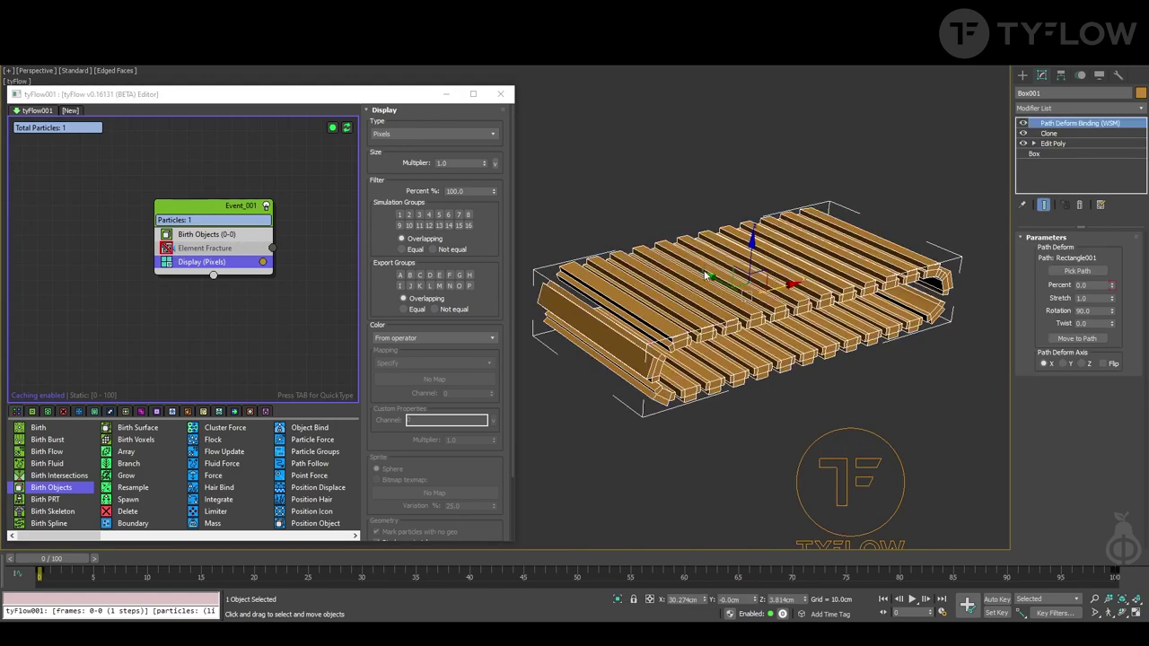
pyautogui.rightClick(702, 260)
pyautogui.click(735, 231)
# Show the particles as Large Dots and re-enable the Element Fracture operator to compare the points along the path
pyautogui.scroll(5, 750, 300)
pyautogui.scroll(-2, 746, 293)
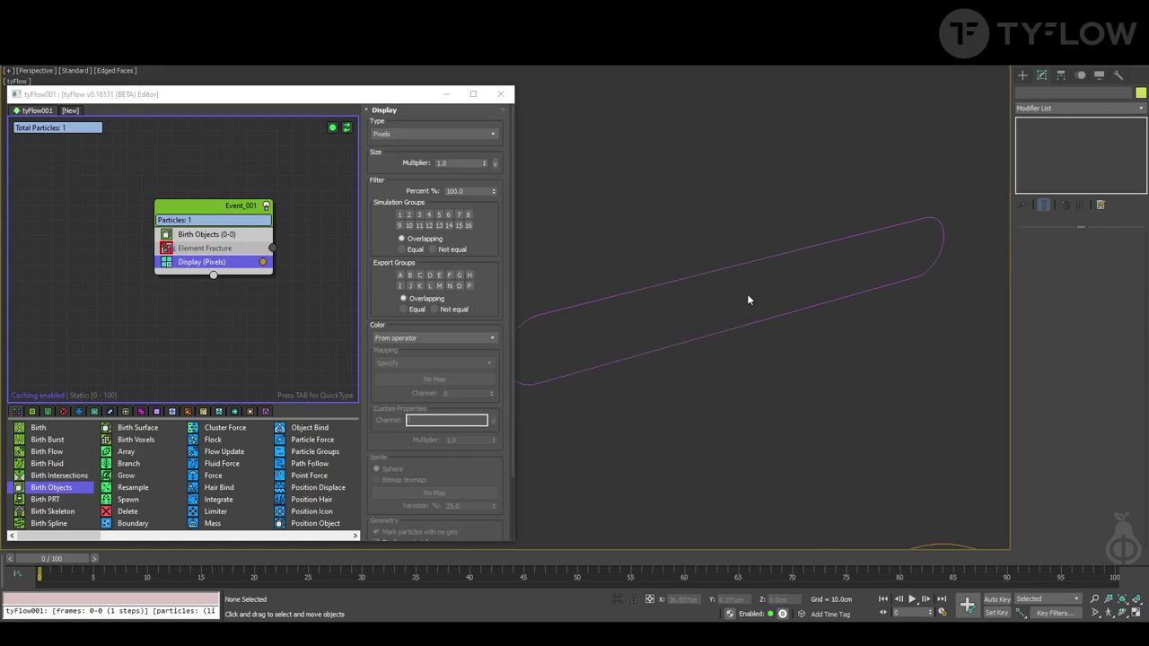
pyautogui.click(424, 135)
pyautogui.click(425, 161)
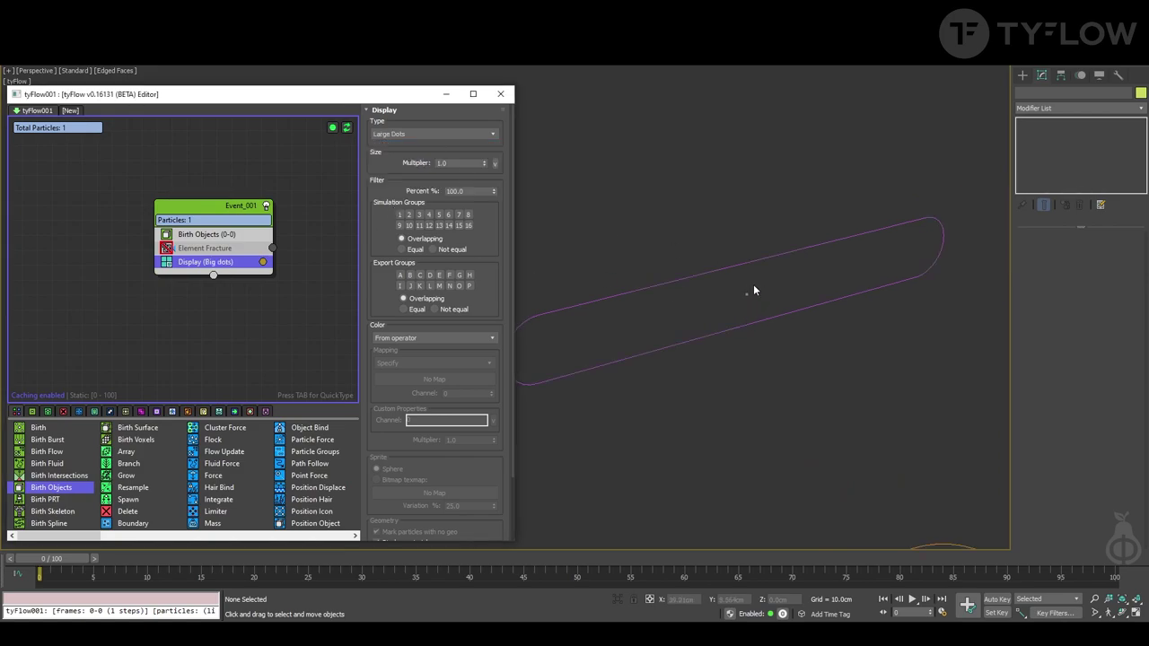
pyautogui.scroll(-2, 753, 290)
pyautogui.click(205, 248)
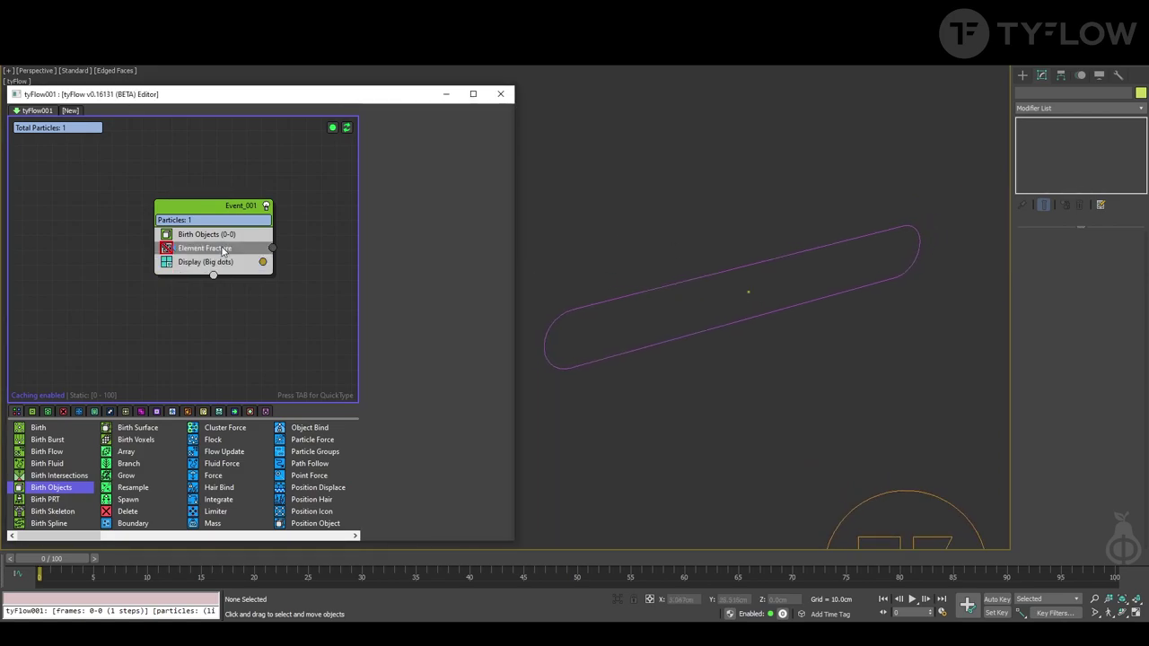
pyautogui.click(166, 249)
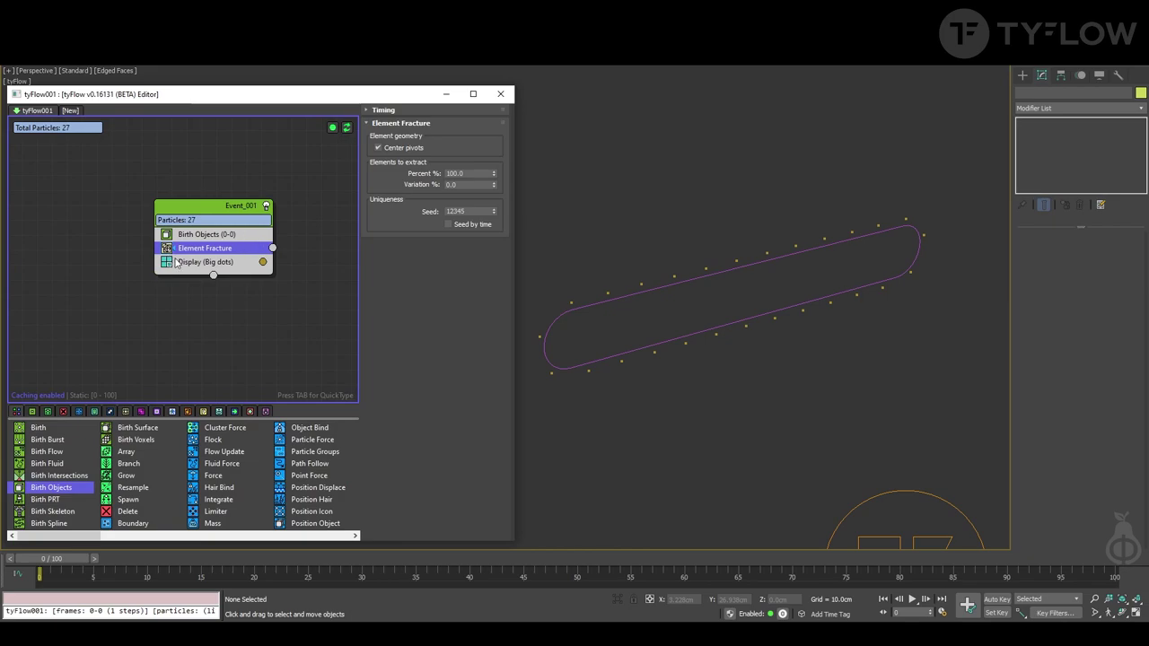
# Set the Display operator's type to Geometry
pyautogui.click(200, 262)
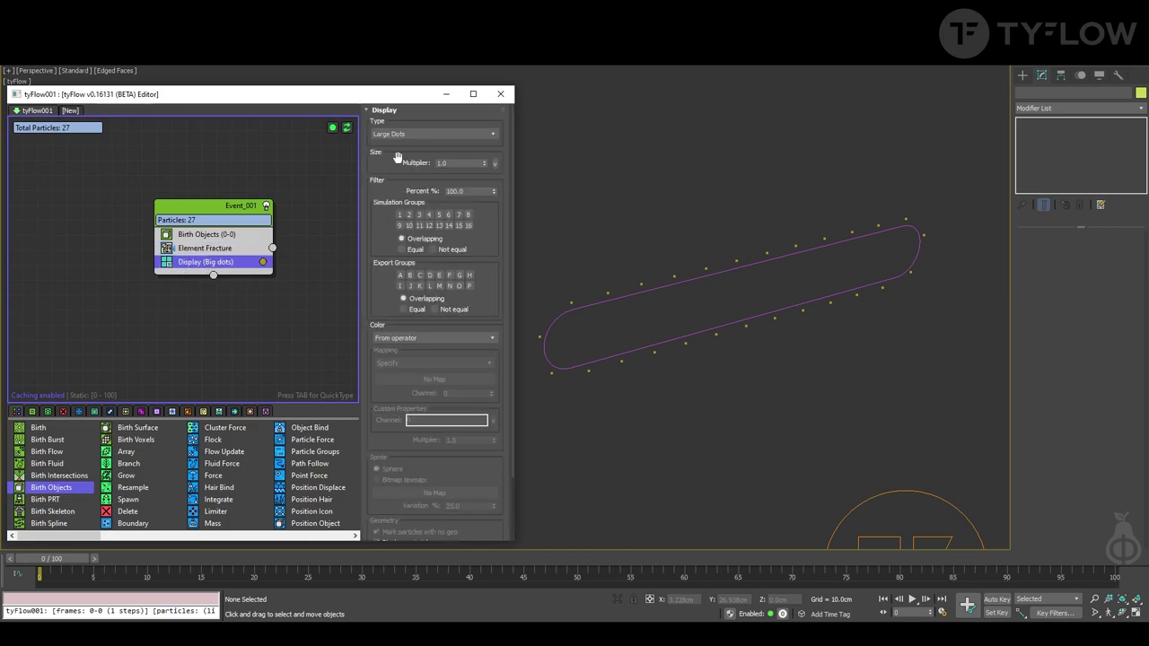
pyautogui.click(409, 134)
pyautogui.click(407, 190)
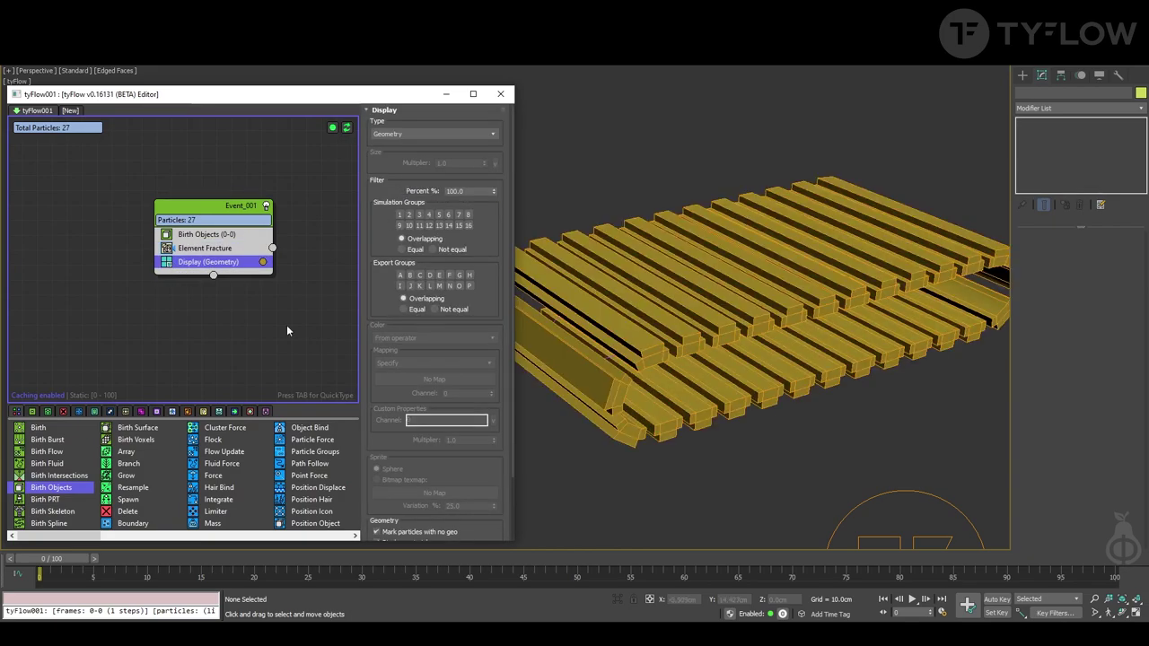
# Move to frame 2 and add an Object Bind operator to Event_001 between Birth Objects and Element Fracture
pyautogui.click(229, 206)
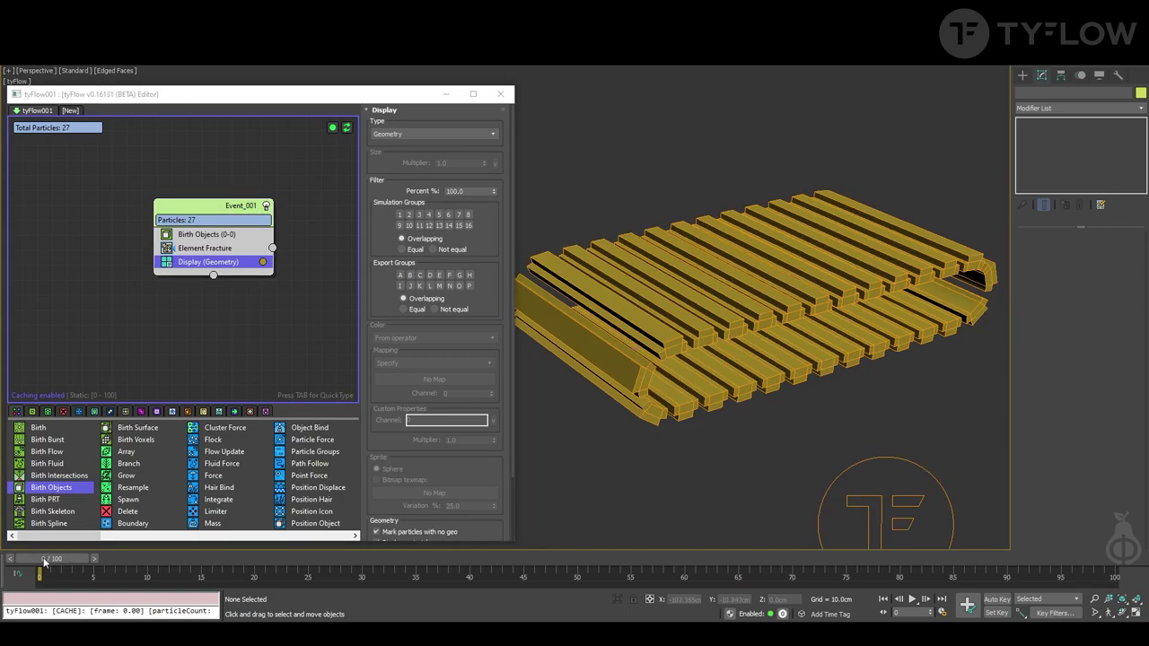
pyautogui.moveTo(43, 561)
pyautogui.mouseDown()
pyautogui.moveTo(860, 532)
pyautogui.moveTo(65, 561)
pyautogui.mouseUp()
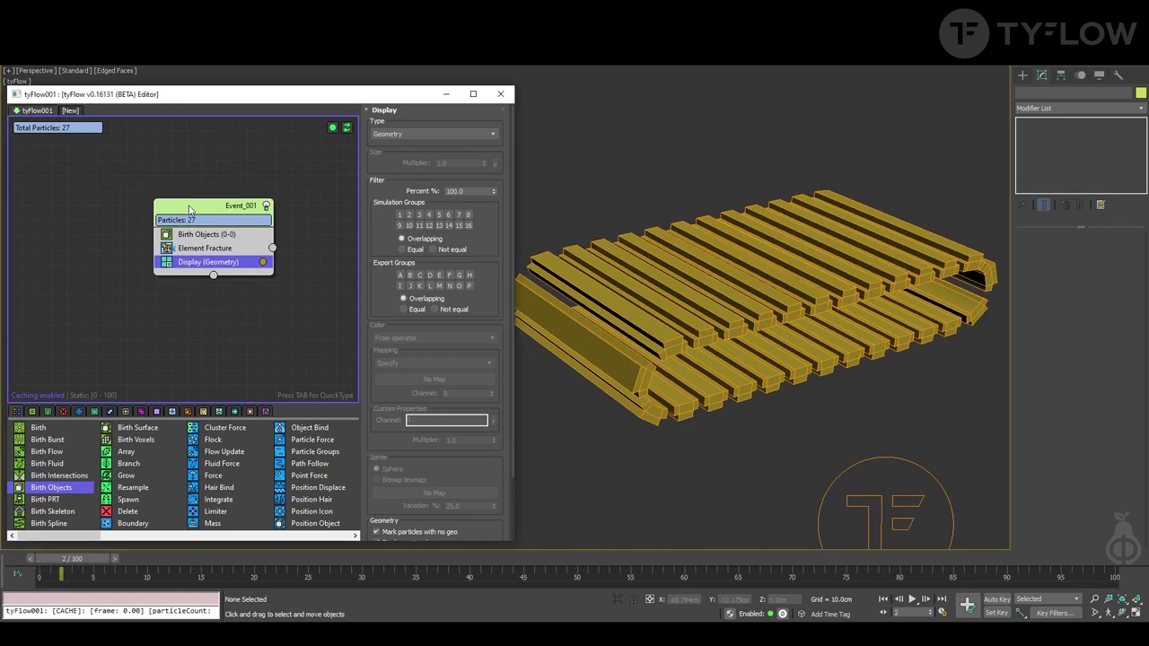
pyautogui.press('Tab')
pyautogui.write('ob')
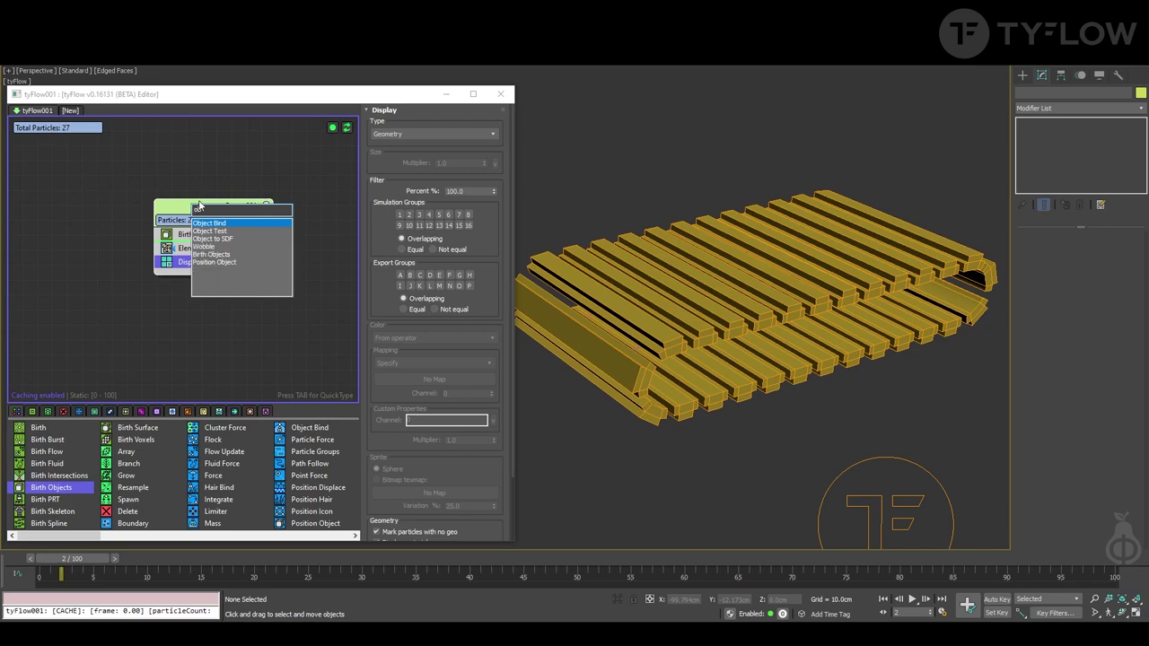
pyautogui.click(229, 226)
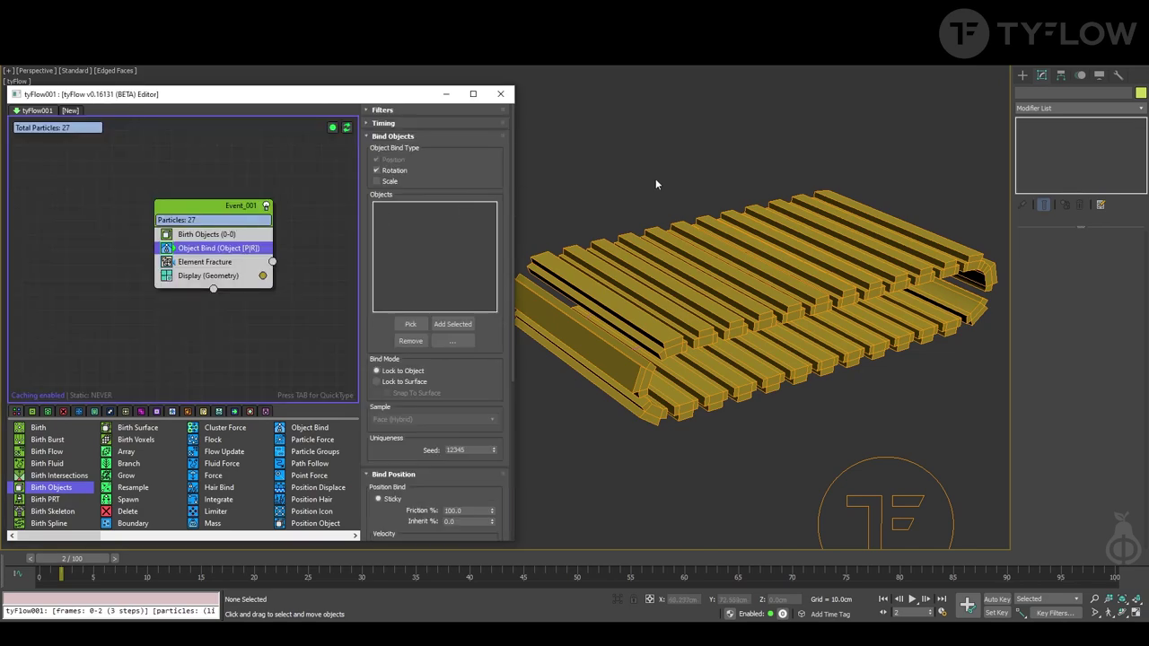
# Unhide the original belt object in the viewport and disable the Display operator in Event_001
pyautogui.rightClick(669, 186)
pyautogui.click(700, 147)
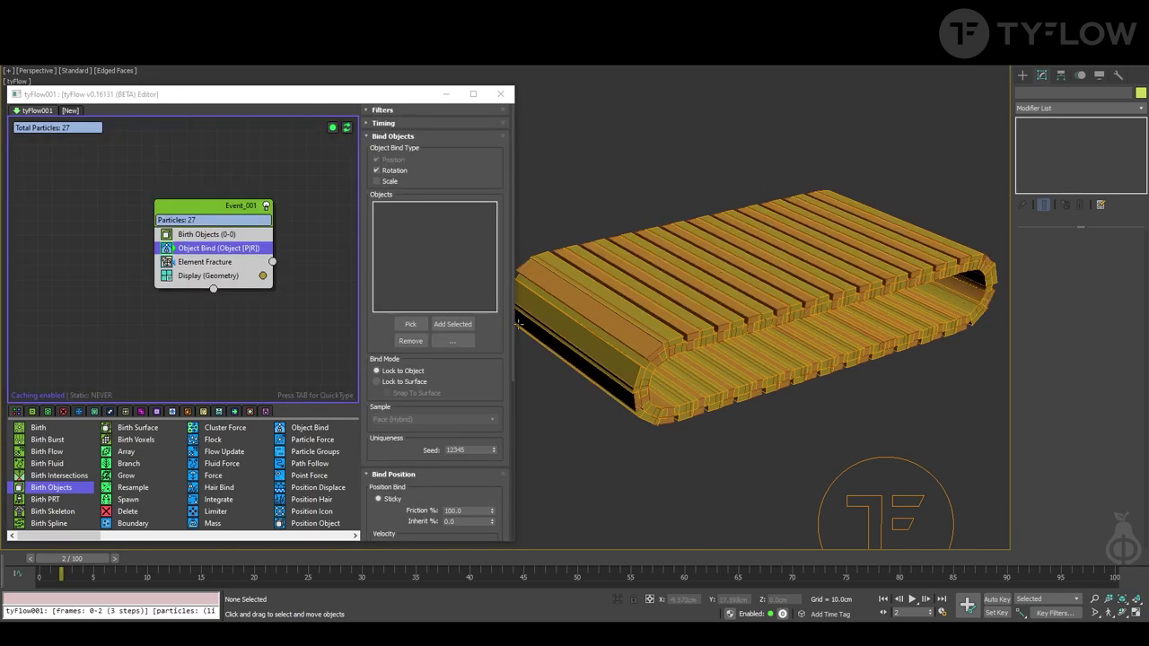
pyautogui.click(168, 277)
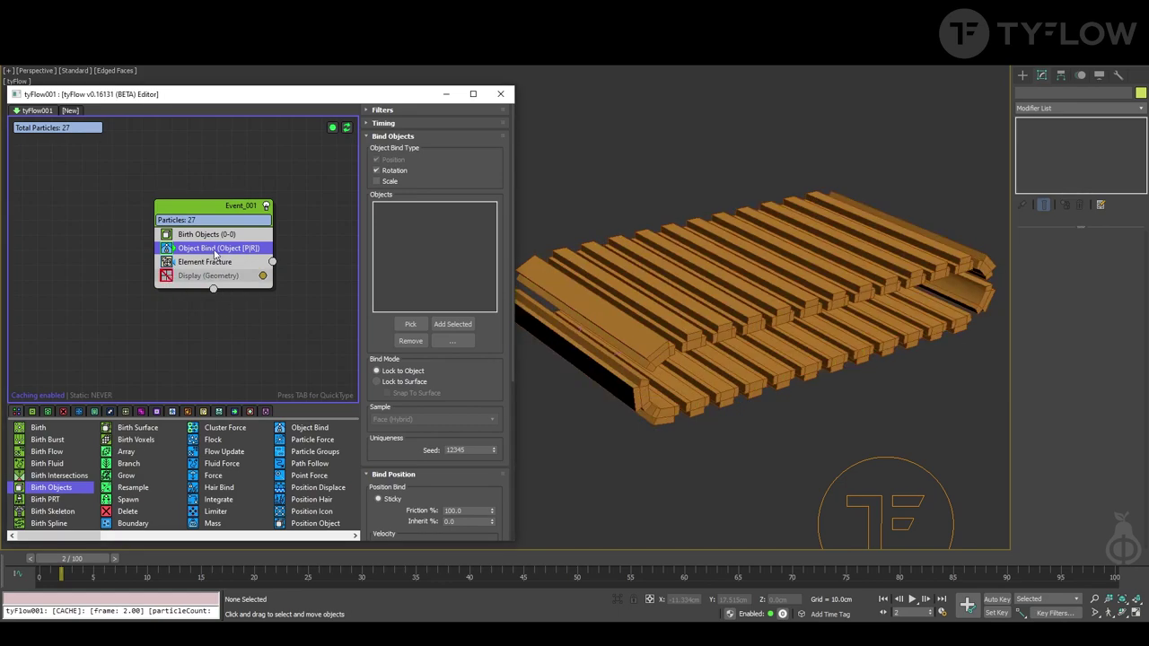
# Move the Object Bind operator below Element Fracture and pick the Box001 belt as its bind object
pyautogui.moveTo(214, 253); pyautogui.dragTo(210, 267)
pyautogui.click(410, 324)
pyautogui.click(630, 324)
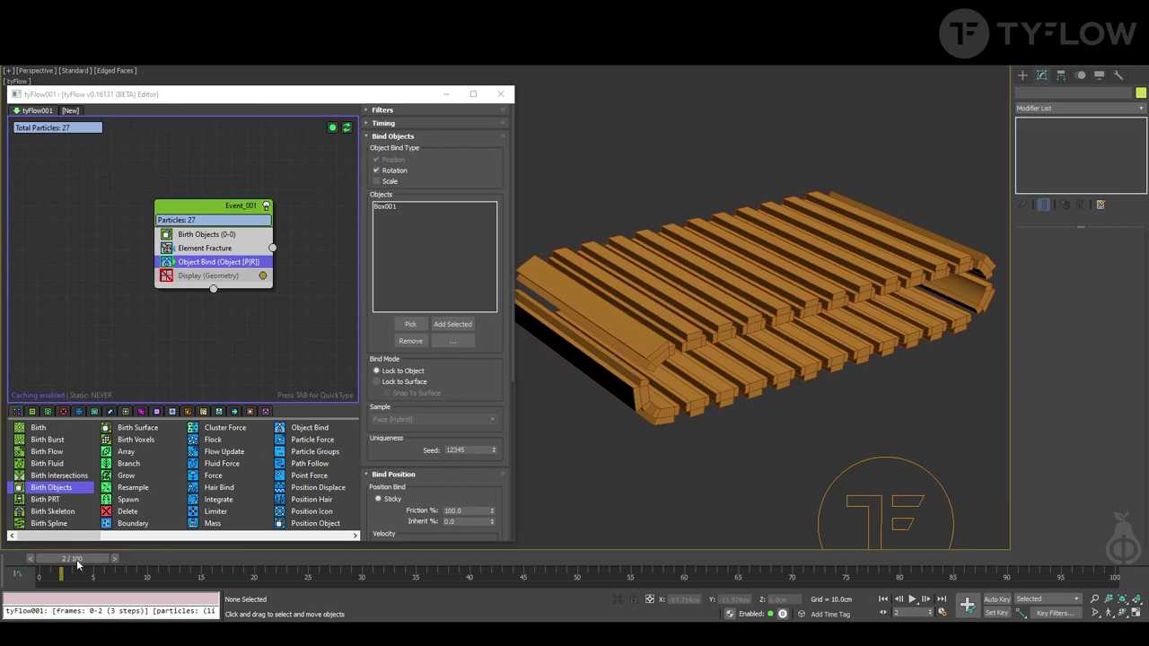
# Return to frame 0 and hide the original belt object
pyautogui.moveTo(77, 560); pyautogui.dragTo(47, 559)
pyautogui.click(190, 275)
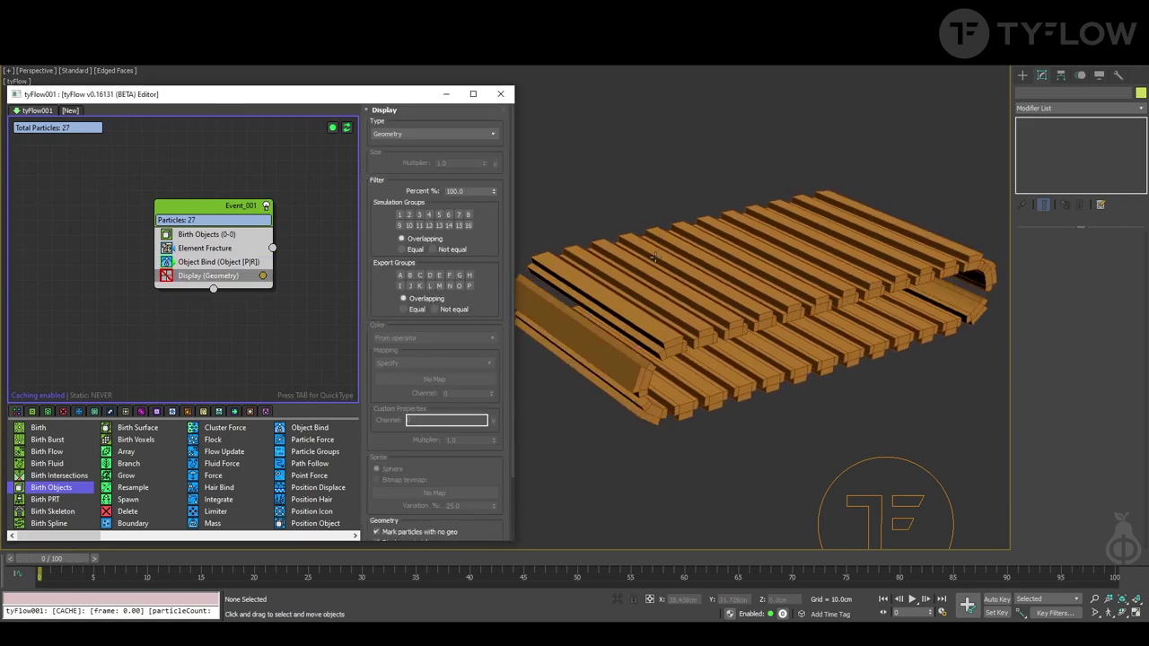
pyautogui.click(760, 270)
pyautogui.rightClick(760, 258)
pyautogui.click(682, 217)
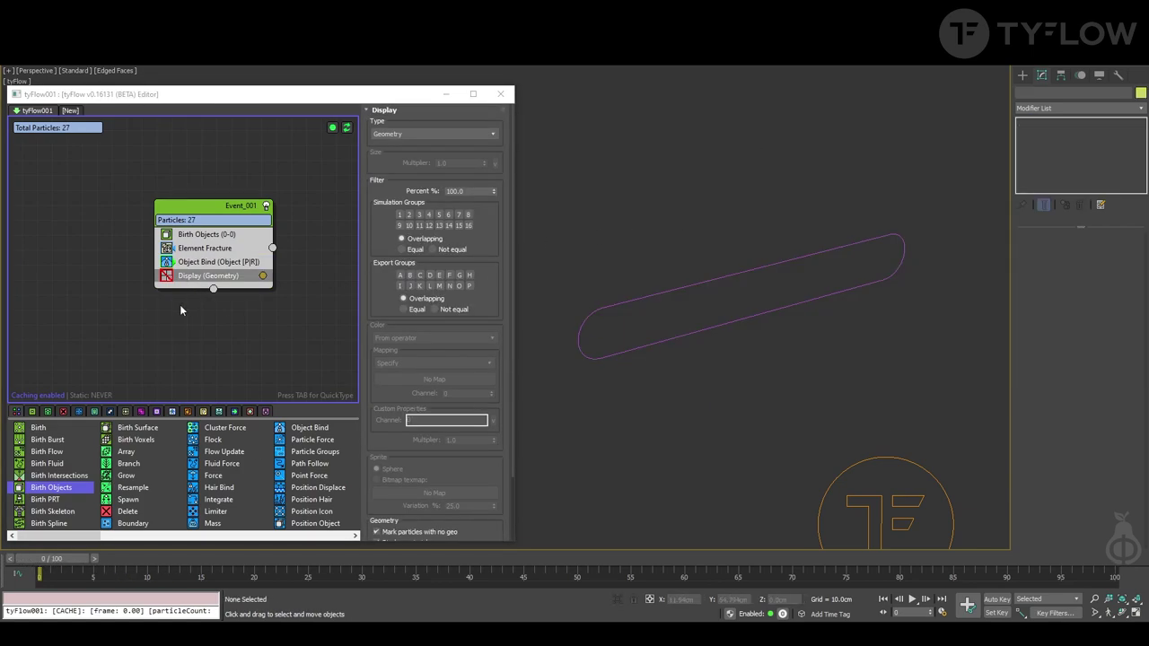
# Re-enable the Display operator and set its particle color to bright green
pyautogui.click(168, 276)
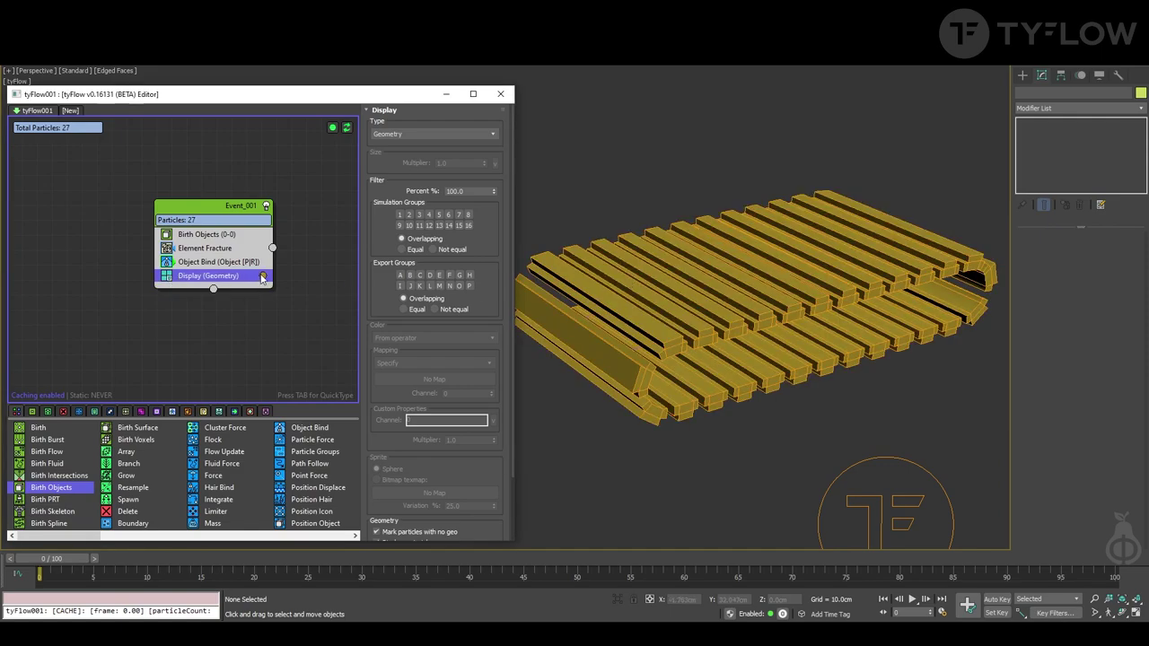
pyautogui.click(262, 277)
pyautogui.click(316, 325)
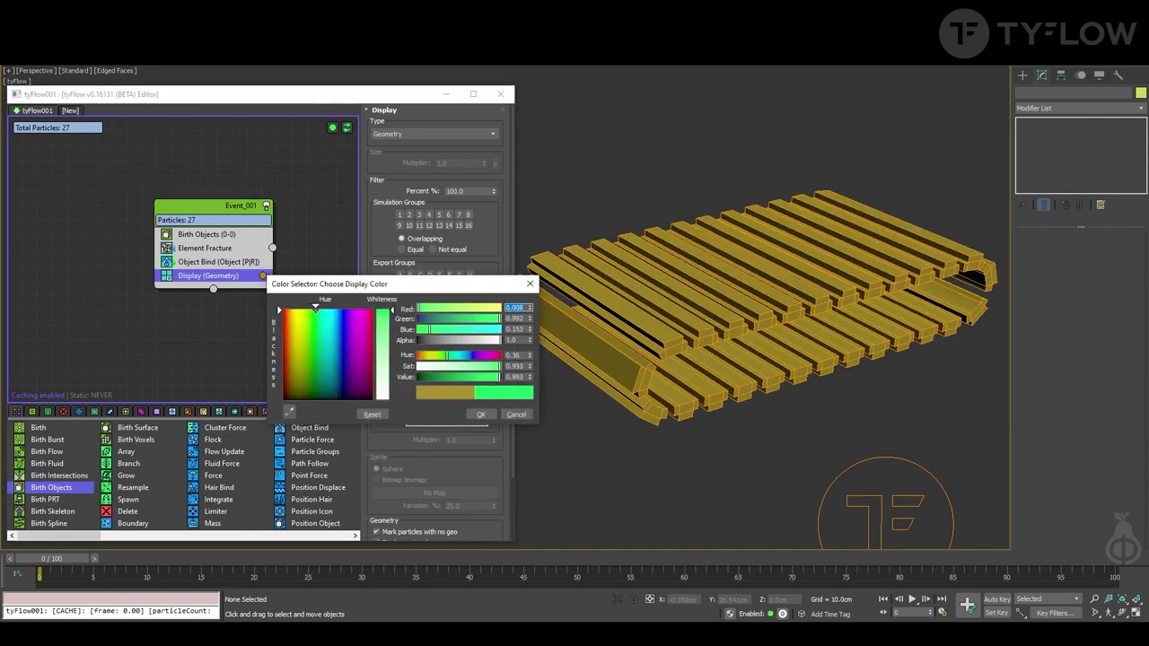
pyautogui.click(480, 414)
# Scrub to frame 40 to test the binding, and set the Object Bind operator's Bind Mode to Lock to Surface
pyautogui.moveTo(54, 559); pyautogui.dragTo(469, 561)
pyautogui.click(214, 263)
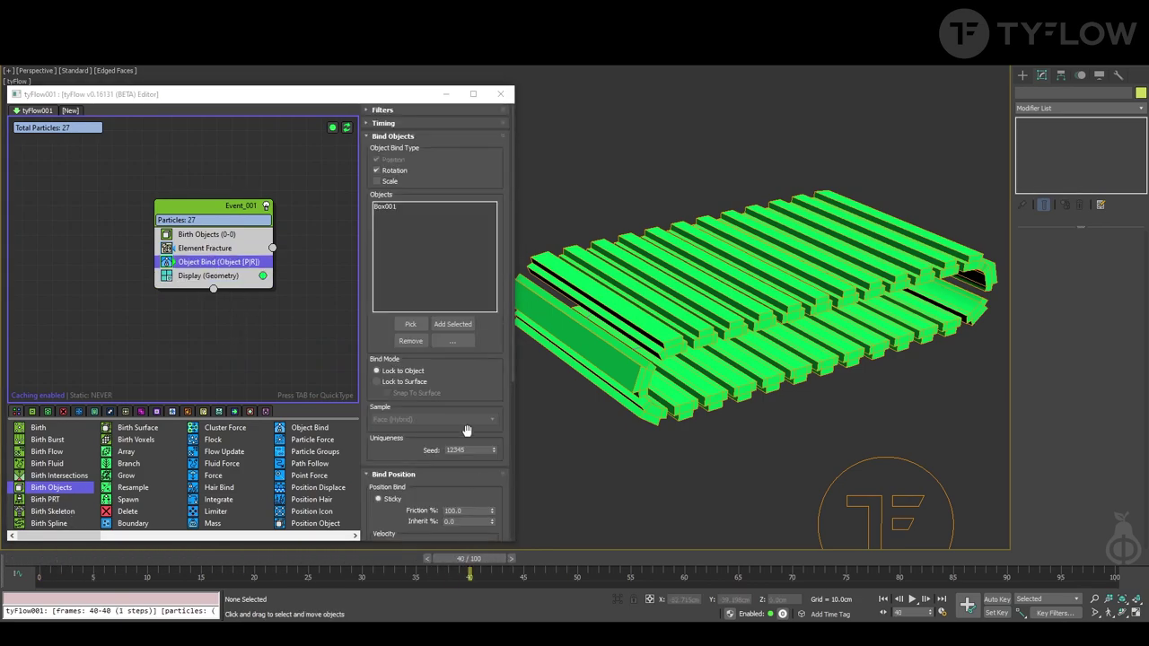
pyautogui.click(377, 382)
# Scrub the timeline and examine from the side how the bound slats move and rotate around the belt's curved ends
pyautogui.moveTo(57, 560); pyautogui.dragTo(588, 545)
pyautogui.keyDown('alt'); pyautogui.moveTo(653, 508); pyautogui.dragTo(716, 277, button='middle'); pyautogui.keyUp('alt')
pyautogui.click(48, 558)
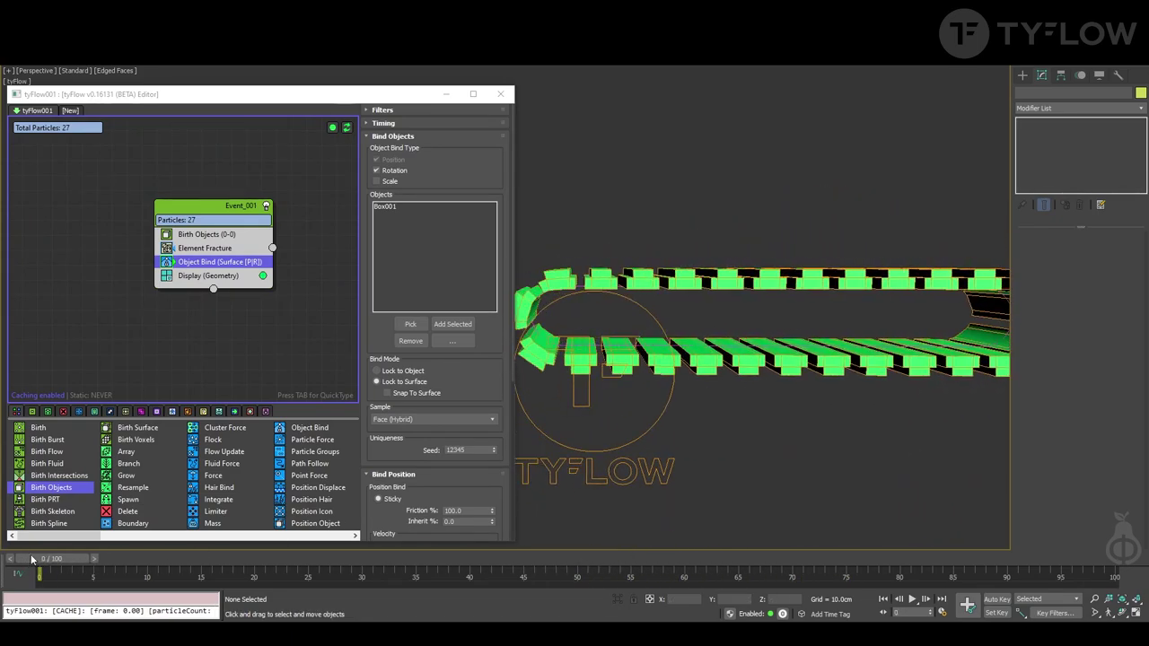
pyautogui.moveTo(564, 346); pyautogui.dragTo(662, 345, button='middle')
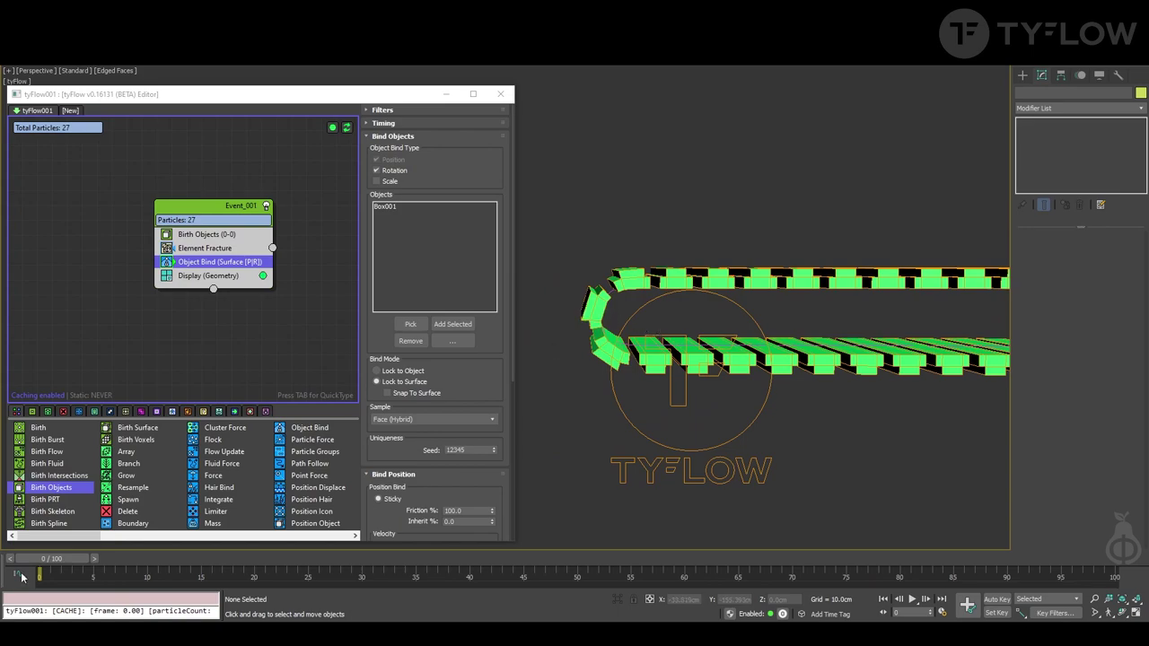
pyautogui.moveTo(51, 556); pyautogui.dragTo(447, 538)
pyautogui.scroll(3, 765, 412)
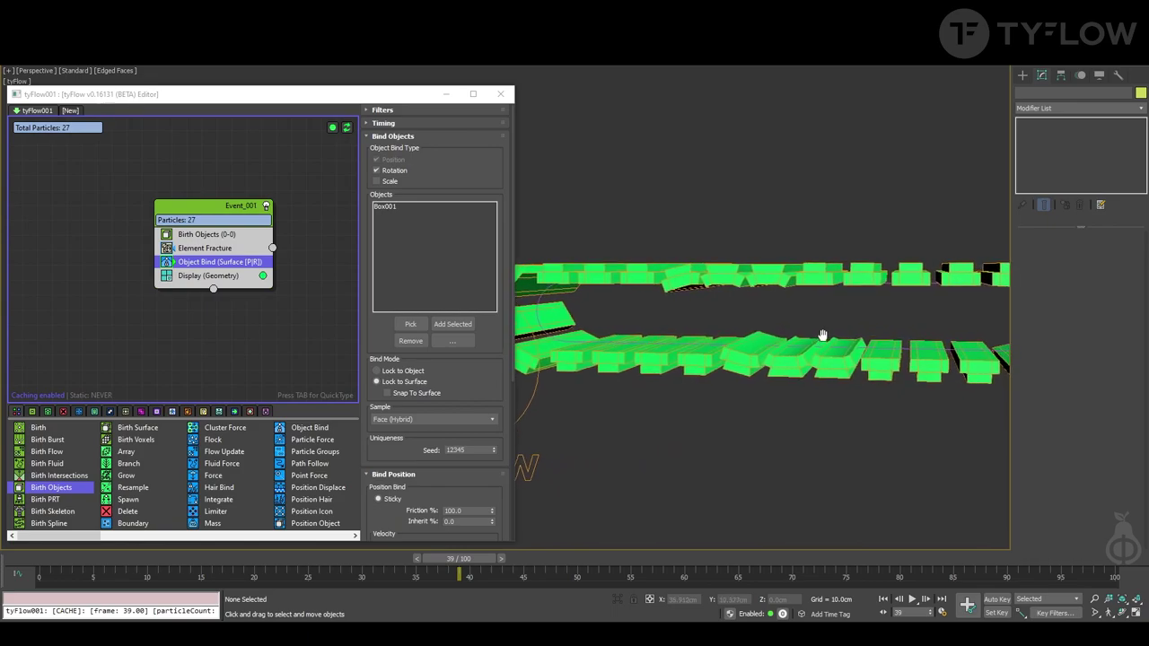
pyautogui.moveTo(822, 335); pyautogui.dragTo(808, 323, button='middle')
pyautogui.scroll(5, 823, 333)
pyautogui.scroll(-5, 823, 333)
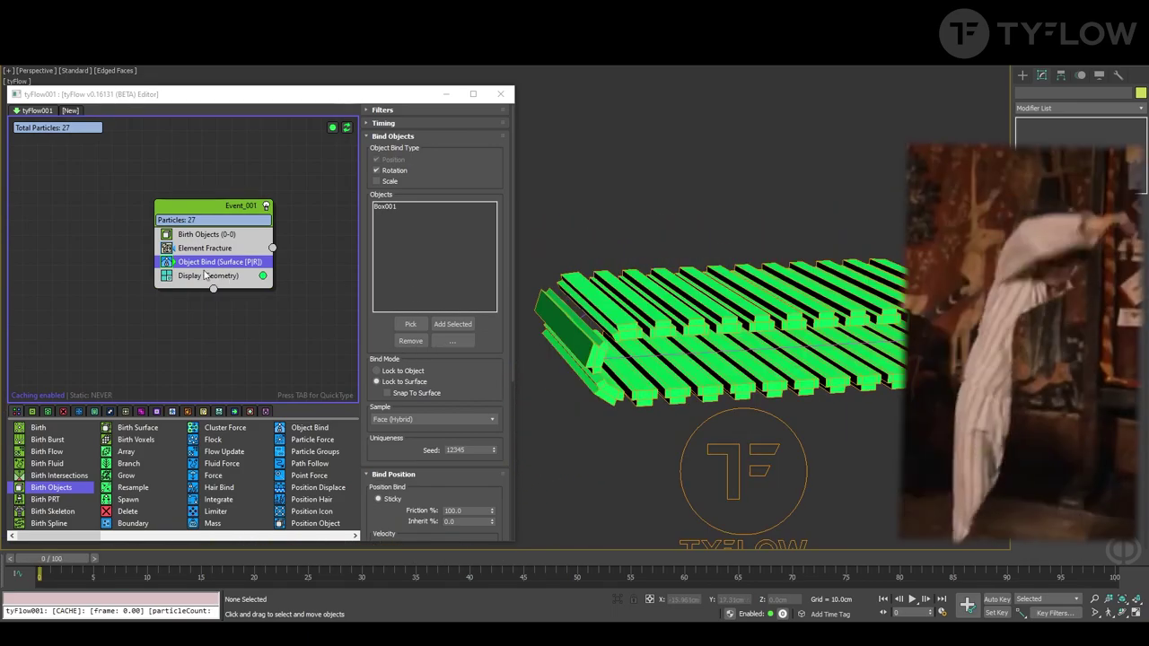
# Disable the Display operator and unhide the original belt object
pyautogui.click(208, 275)
pyautogui.rightClick(682, 265)
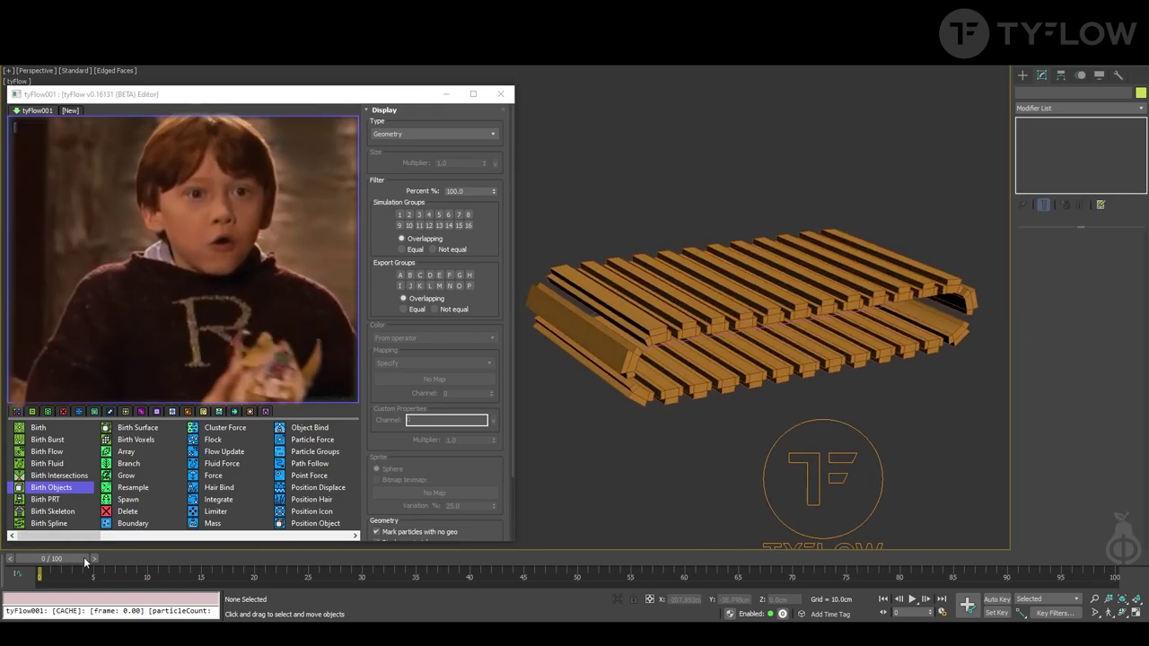
# Scrub between frames 0 and 28 and examine the original belt's slats at its curved end
pyautogui.moveTo(85, 560); pyautogui.dragTo(348, 541)
pyautogui.scroll(3, 598, 400)
pyautogui.scroll(-1, 597, 400)
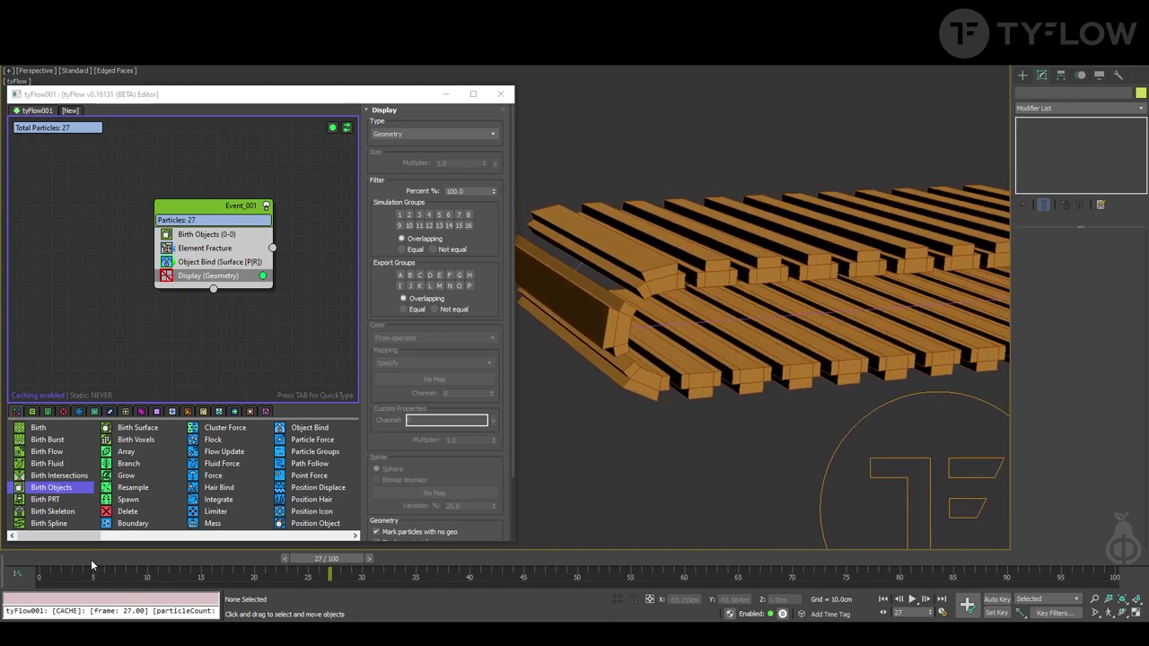
pyautogui.moveTo(92, 561); pyautogui.dragTo(346, 544)
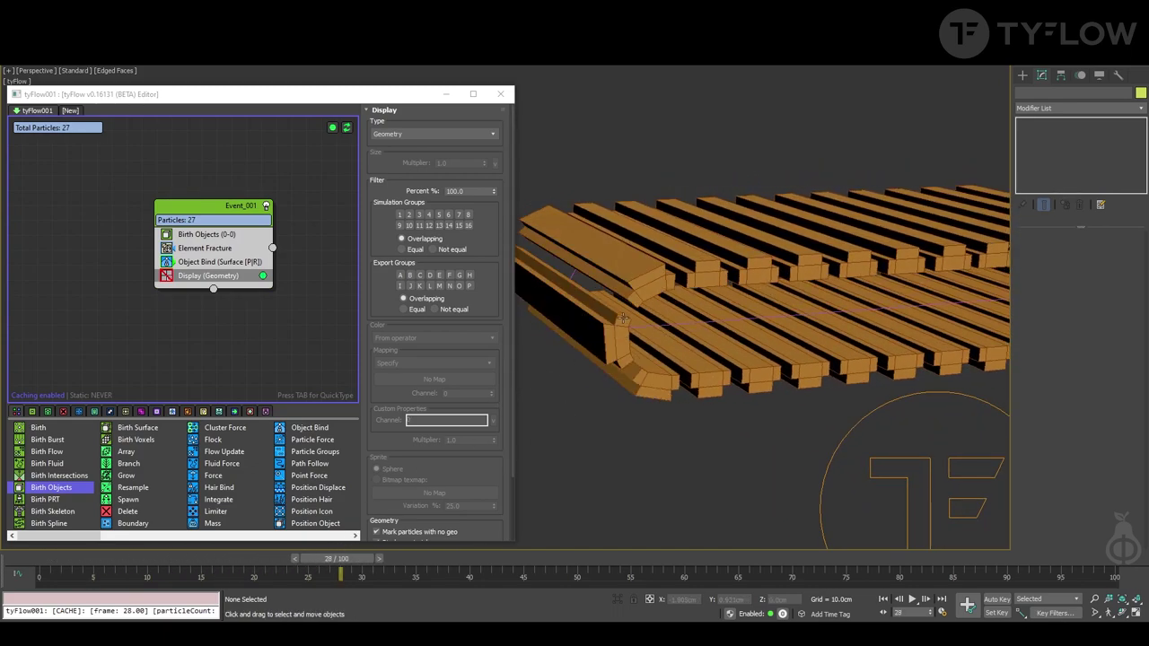
pyautogui.moveTo(78, 562); pyautogui.dragTo(18, 561)
pyautogui.scroll(-4, 813, 297)
pyautogui.keyDown('alt'); pyautogui.moveTo(813, 297); pyautogui.dragTo(763, 383, button='middle'); pyautogui.keyUp('alt')
# Add a PhysX Shape operator to Event_001 between Object Bind and Display
pyautogui.click(213, 212)
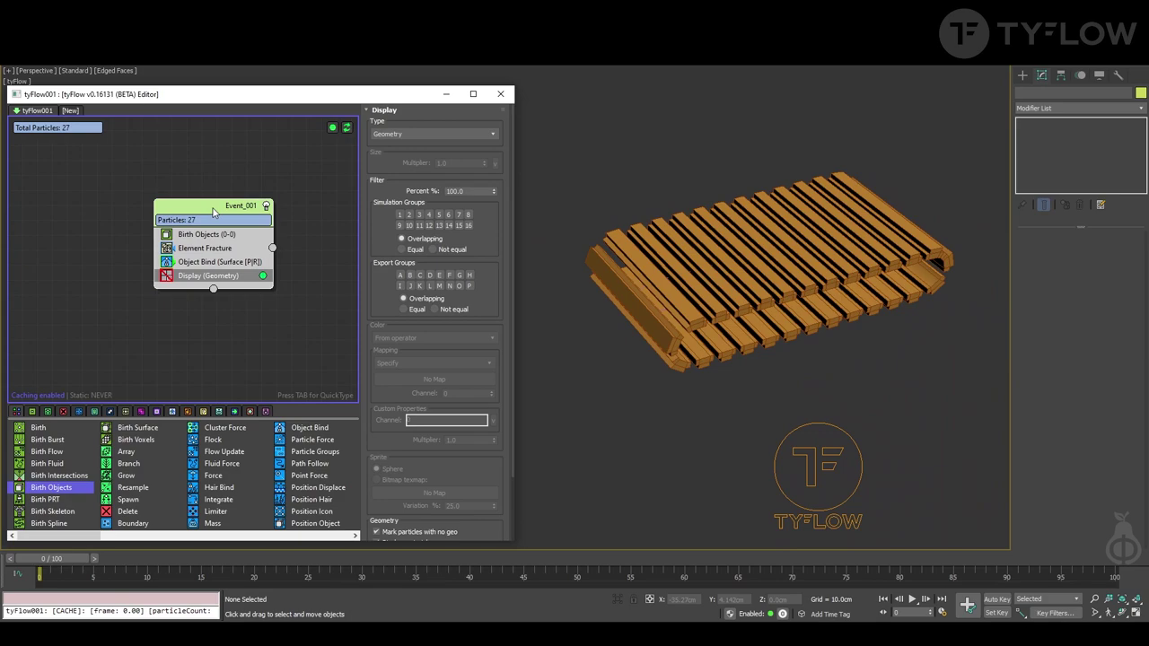
pyautogui.press('Tab')
pyautogui.click(253, 277)
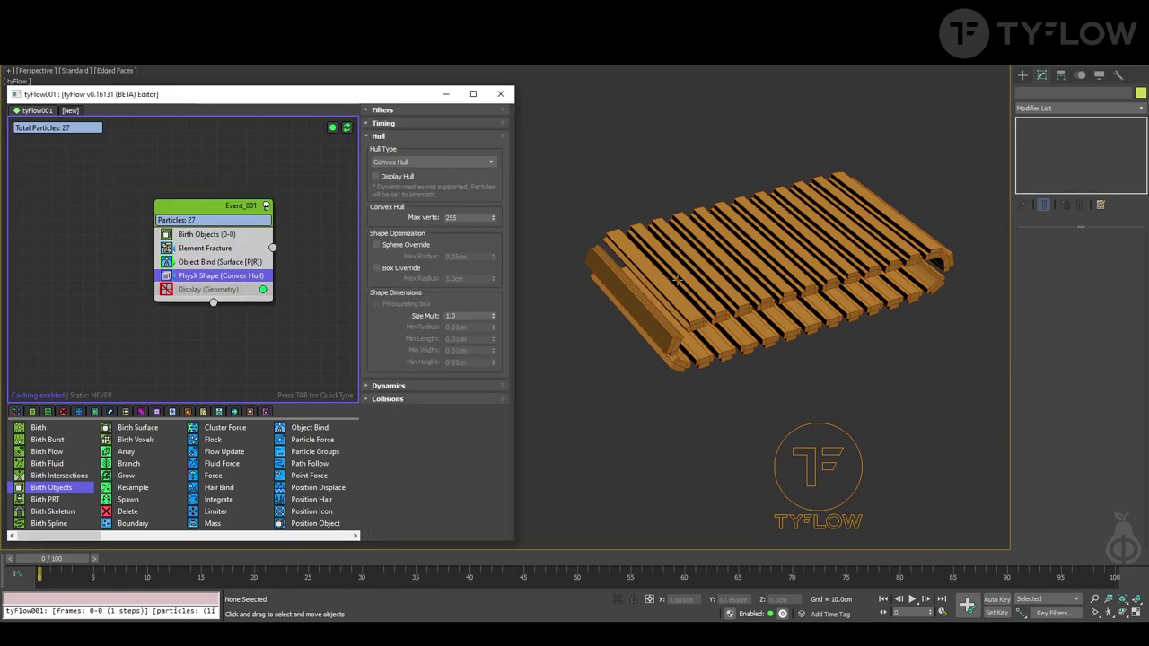
pyautogui.keyDown('alt'); pyautogui.moveTo(601, 284); pyautogui.dragTo(684, 362, button='middle'); pyautogui.keyUp('alt')
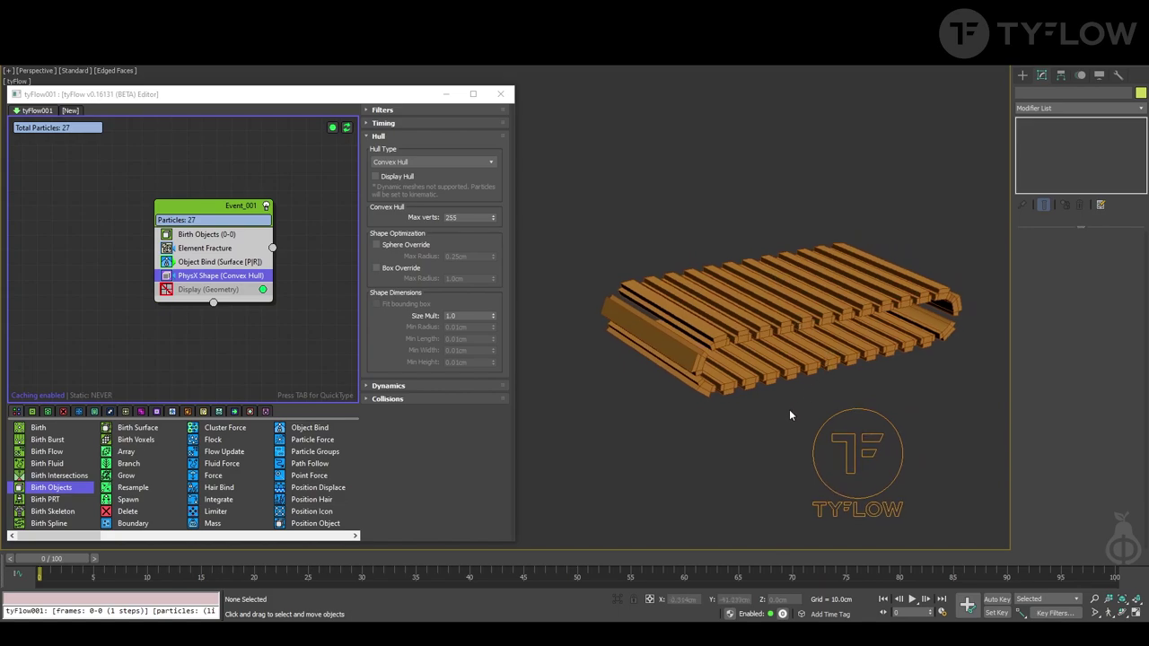
pyautogui.scroll(-3, 771, 418)
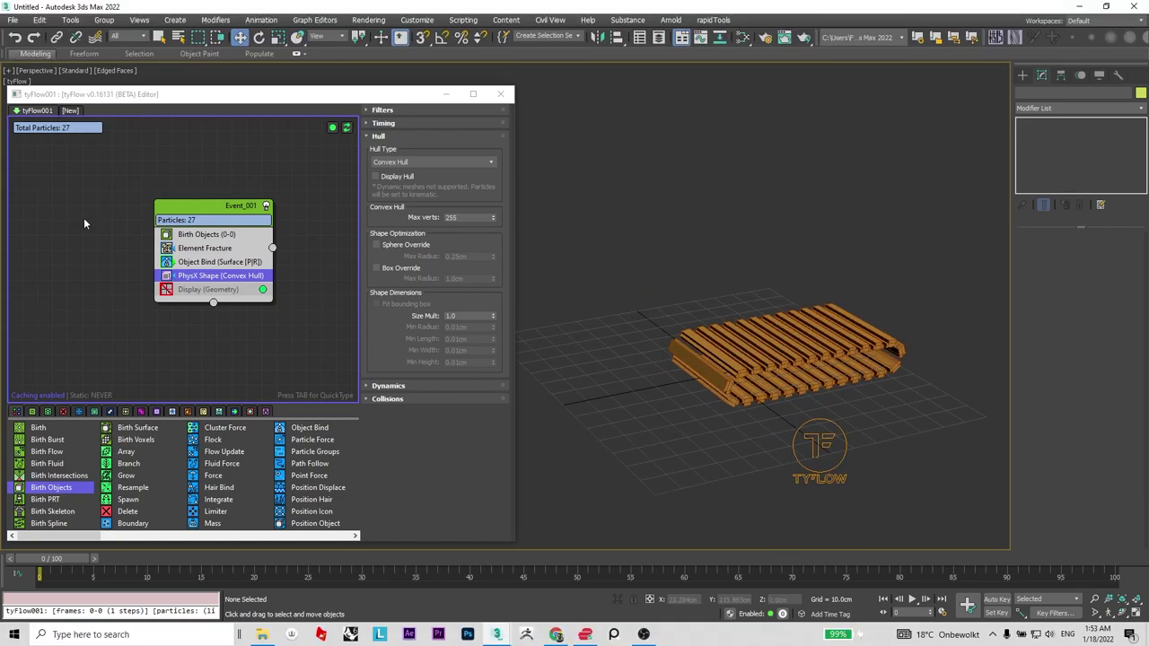
# Add a Simple Icon Flow preset and place its event beside Event_001
pyautogui.rightClick(47, 258)
pyautogui.rightClick(55, 233)
pyautogui.moveTo(107, 276)
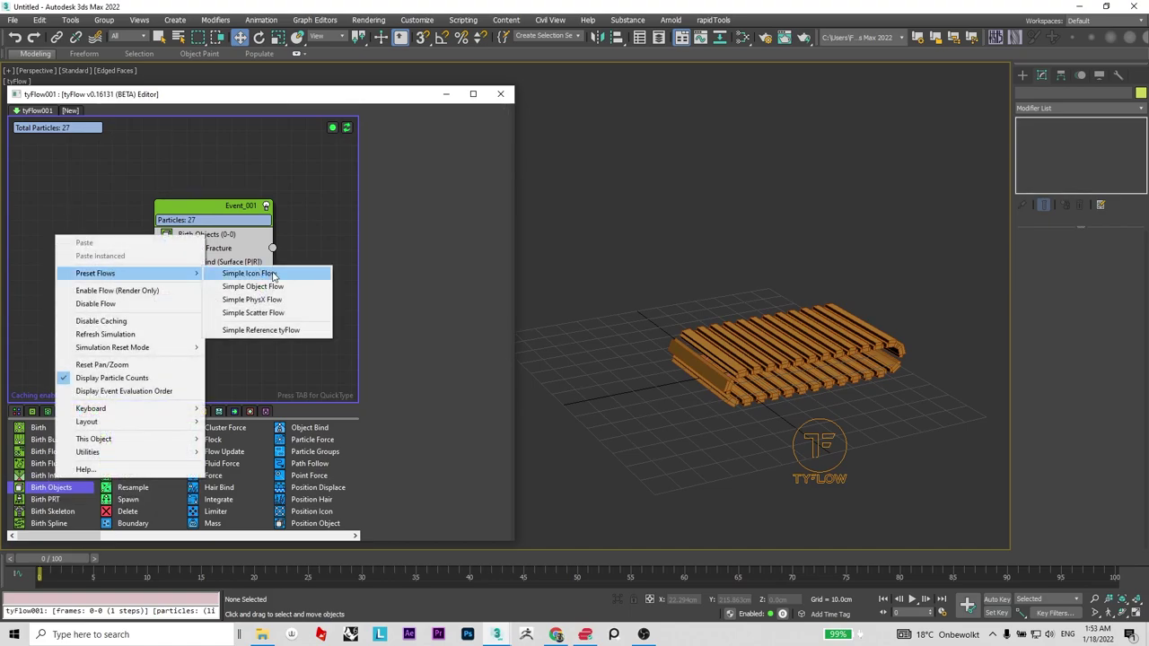
pyautogui.click(272, 274)
pyautogui.moveTo(99, 236); pyautogui.dragTo(89, 211)
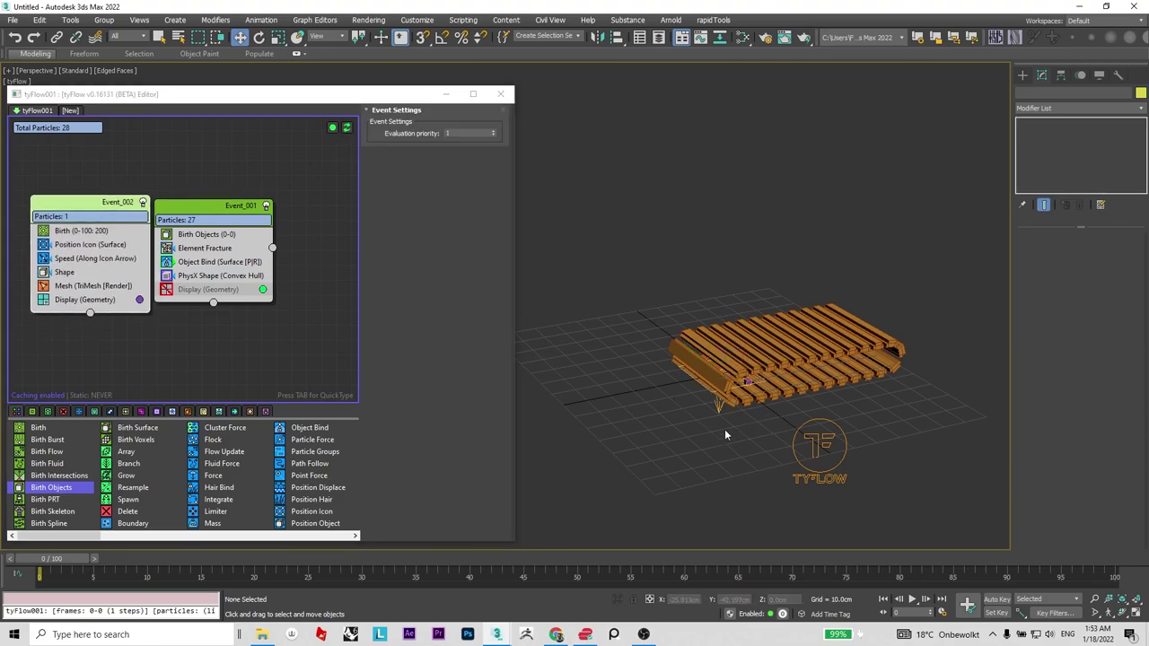
# Move the tyIcon emitter above the belt's far half, to about X 46 cm and Z 41 cm, and return to frame 0
pyautogui.moveTo(733, 329); pyautogui.dragTo(733, 231)
pyautogui.moveTo(769, 274); pyautogui.dragTo(861, 271)
pyautogui.moveTo(67, 558); pyautogui.dragTo(40, 574)
# Copy the PhysX Shape operator from Event_001 into Event_002 above Mesh, and scrub to test the collisions
pyautogui.moveTo(212, 208); pyautogui.dragTo(231, 208)
pyautogui.click(248, 278)
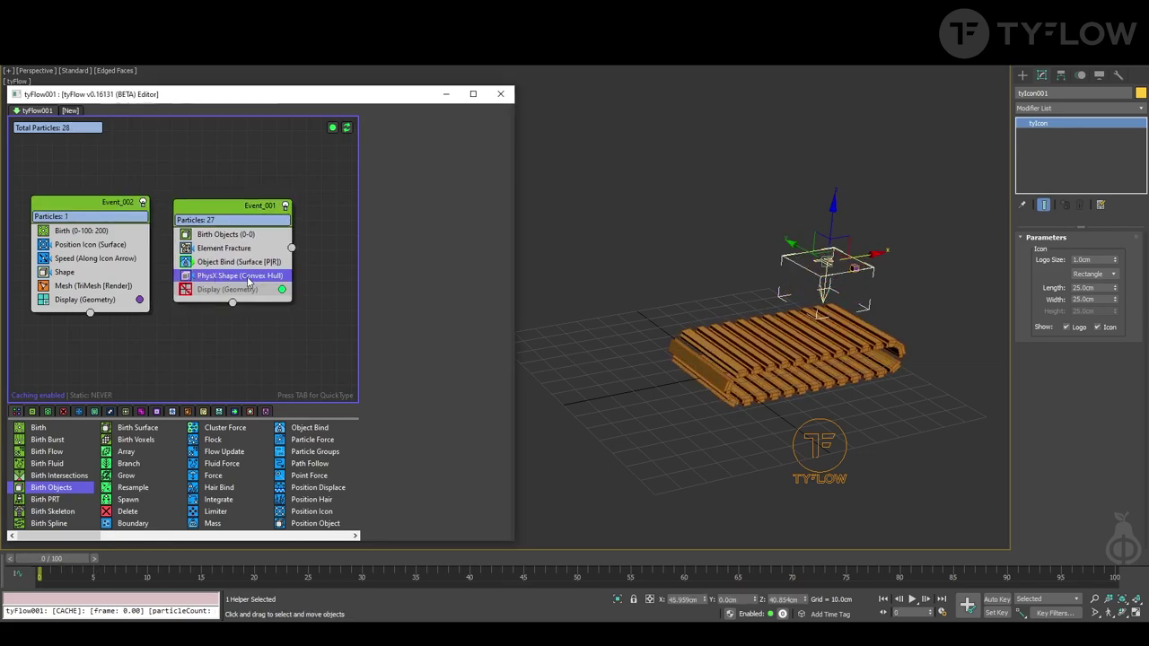
pyautogui.click(257, 302)
pyautogui.moveTo(269, 278); pyautogui.dragTo(95, 285)
pyautogui.moveTo(56, 561); pyautogui.dragTo(613, 588)
# Set the Hull Type of Event_001's PhysX Shape to Mesh and scrub through the simulation to test it
pyautogui.click(238, 276)
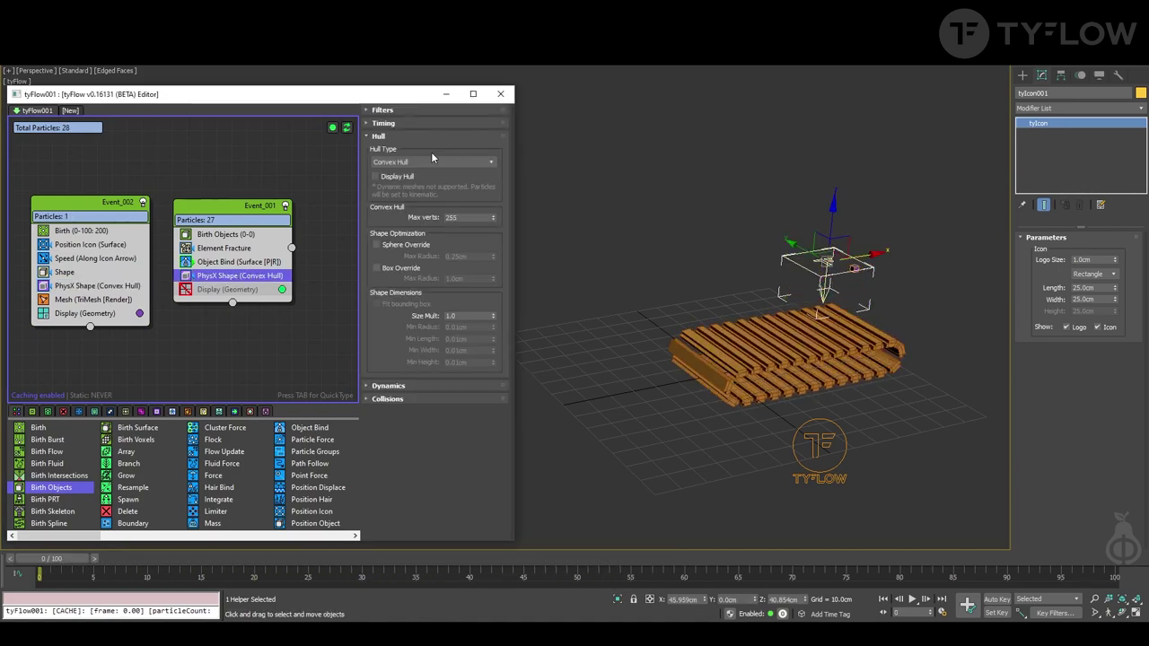
pyautogui.click(431, 159)
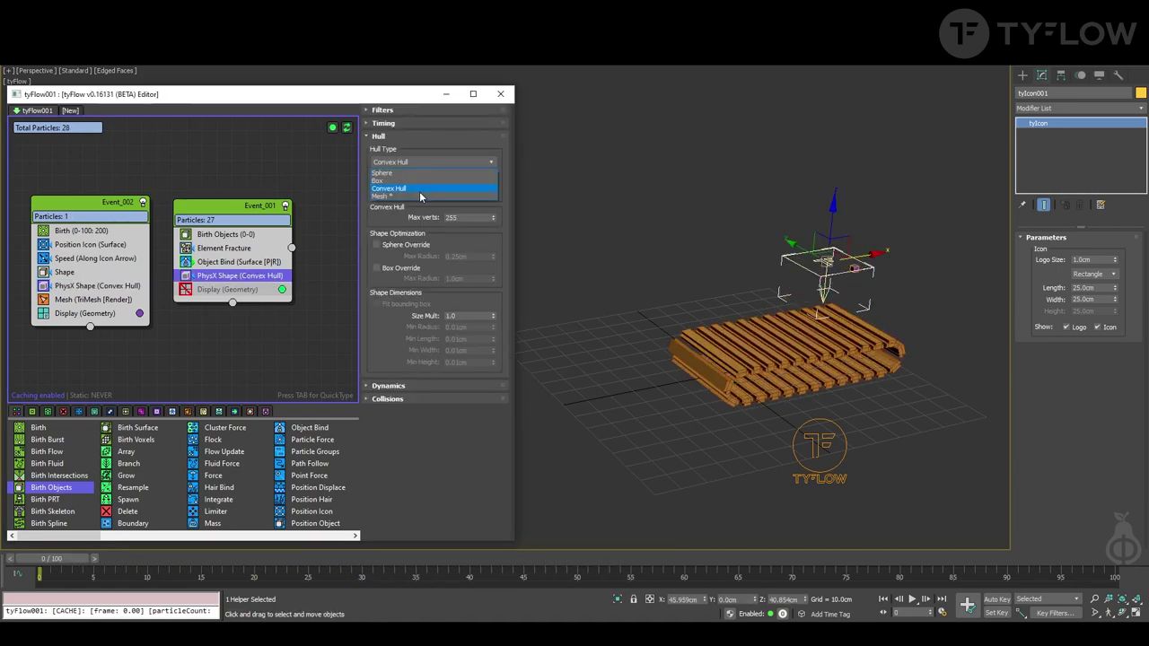
pyautogui.click(418, 191)
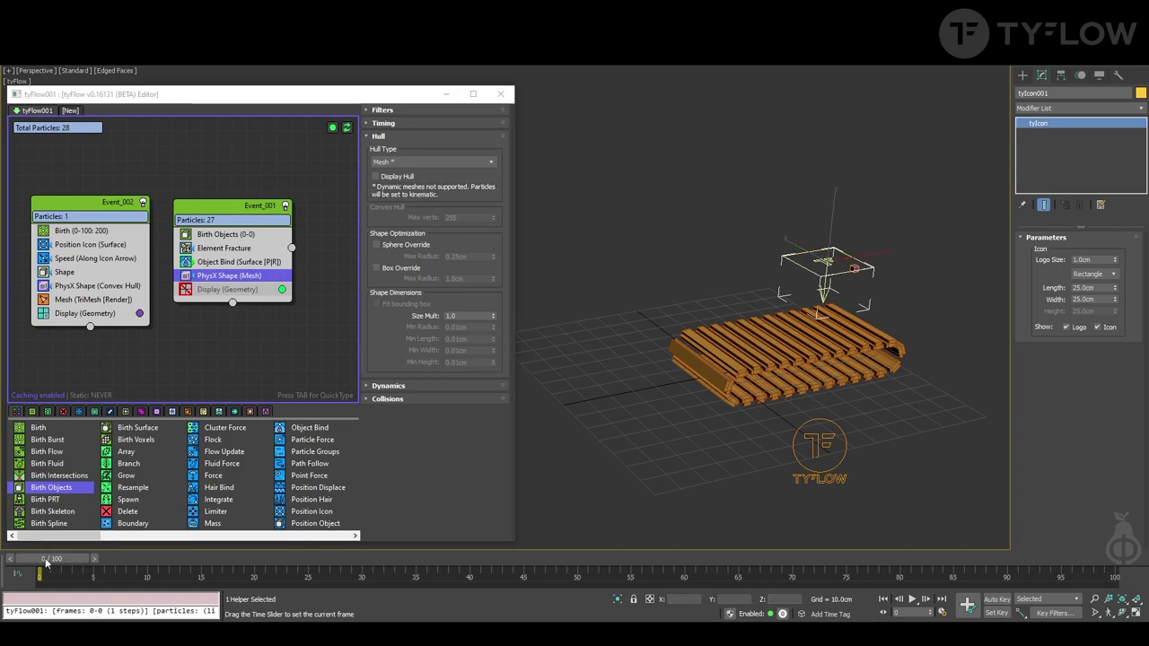
pyautogui.moveTo(41, 564); pyautogui.dragTo(825, 561)
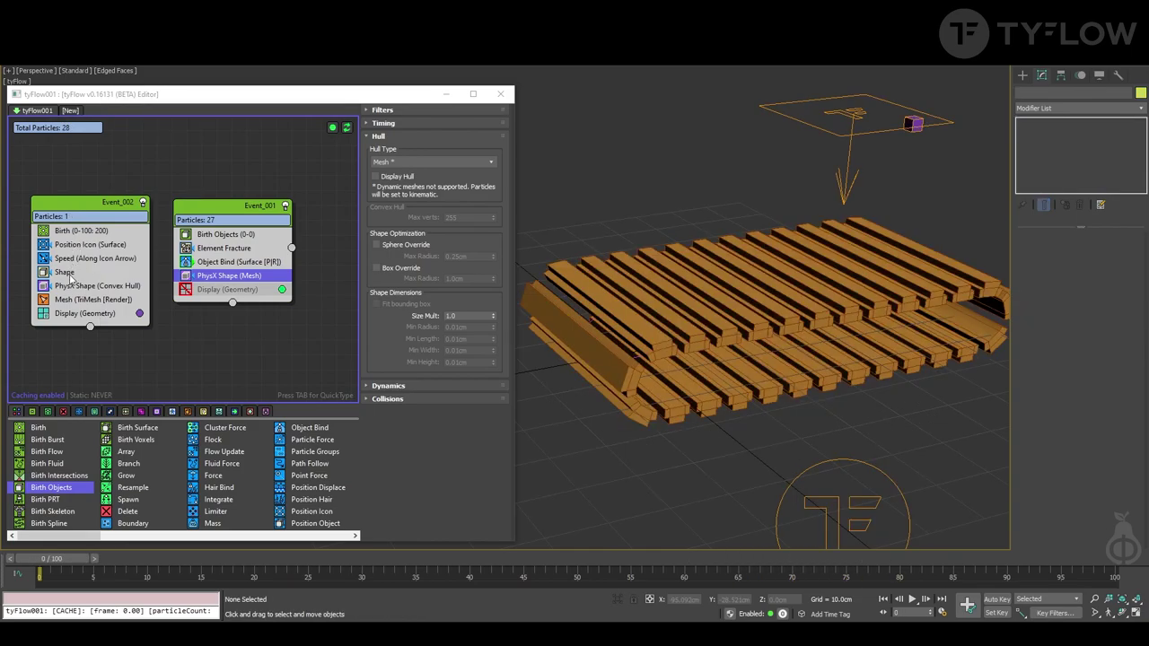
# Set Event_002's Shape operator to the 3D Geosphere (MidRes) with a scale of 618.7%
pyautogui.click(69, 274)
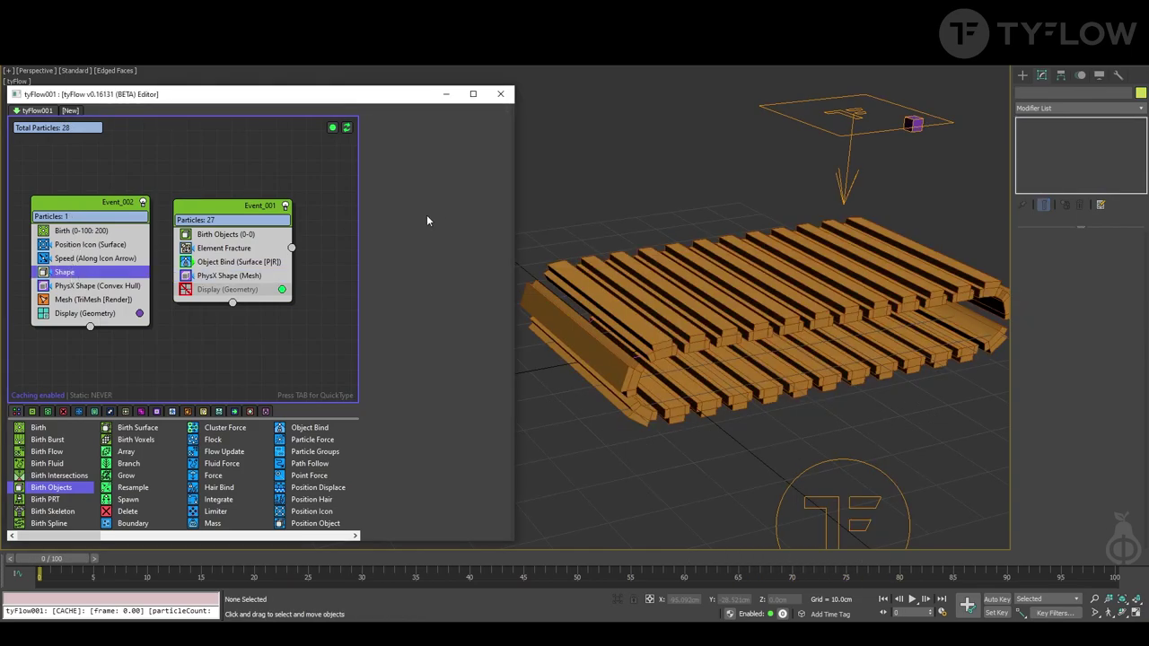
pyautogui.scroll(-5, 489, 438)
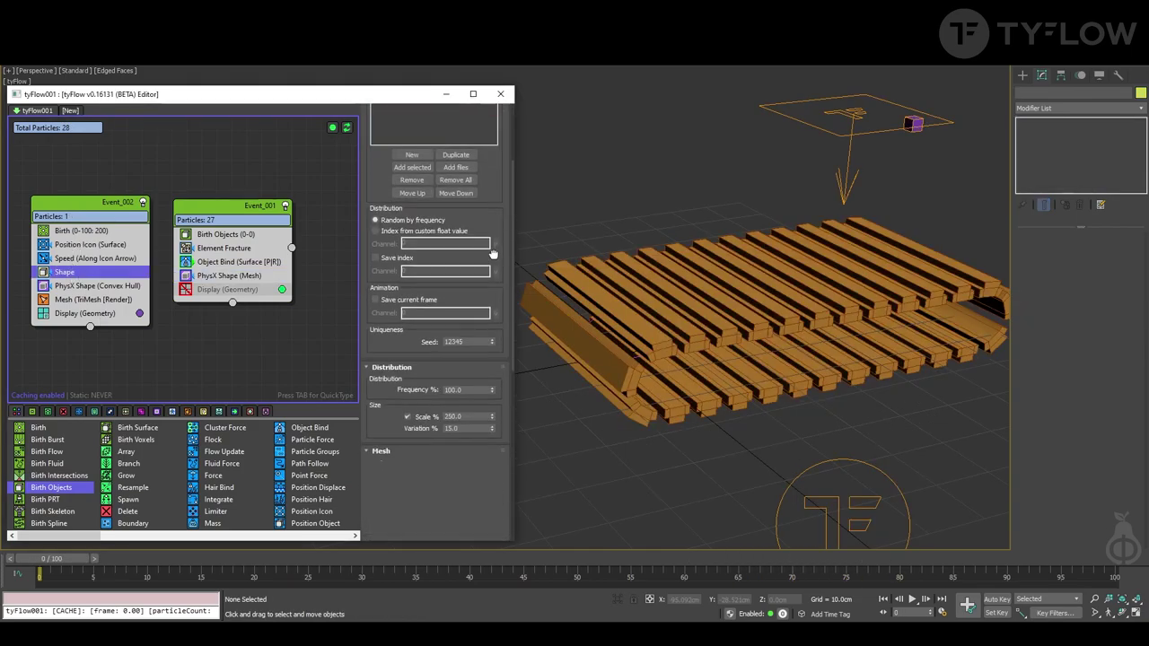
pyautogui.click(439, 415)
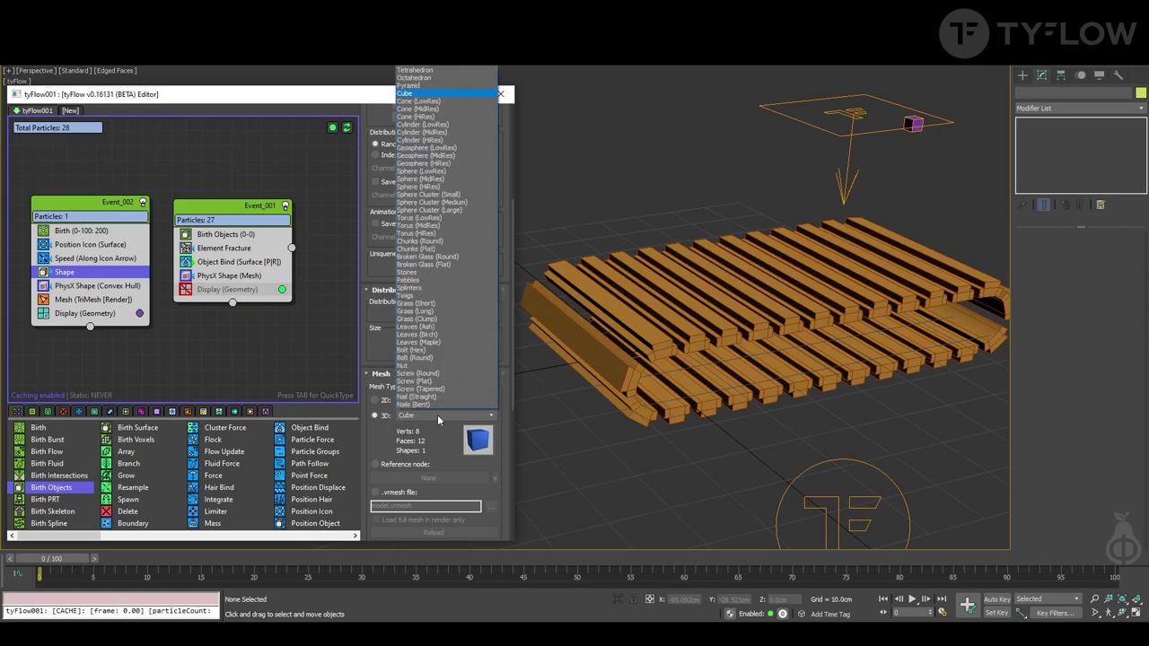
pyautogui.click(439, 156)
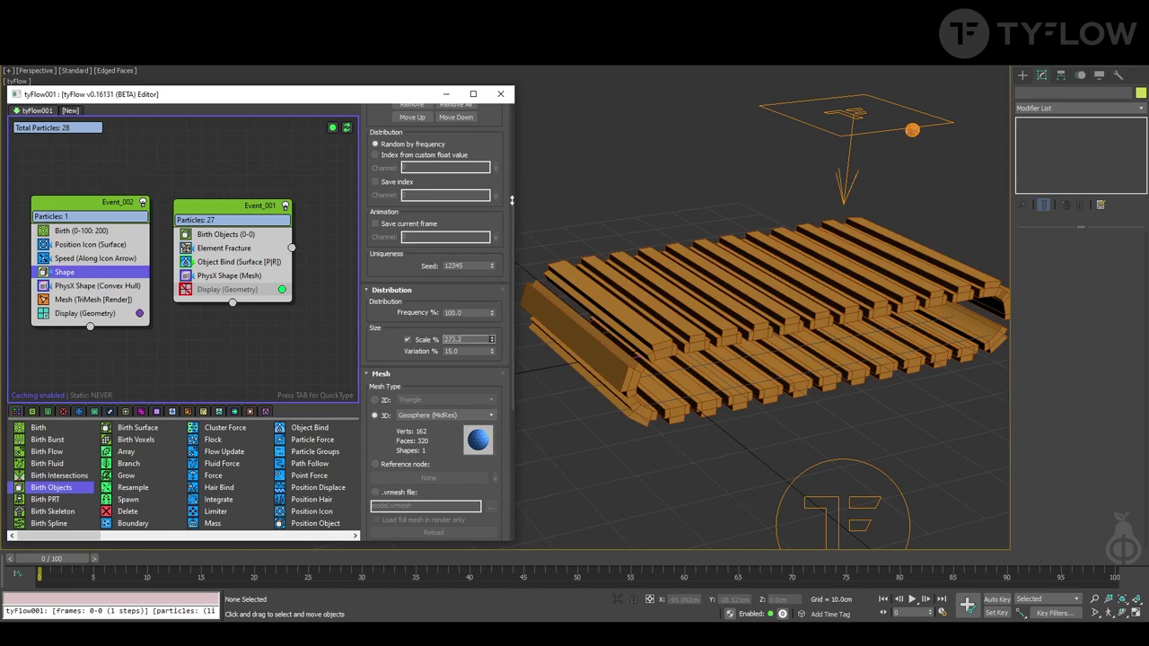
pyautogui.moveTo(512, 200); pyautogui.dragTo(598, 606)
pyautogui.moveTo(769, 162); pyautogui.dragTo(771, 609)
# Scrub the simulation and examine up close how the spheres collide with the slats
pyautogui.moveTo(77, 560); pyautogui.dragTo(269, 561)
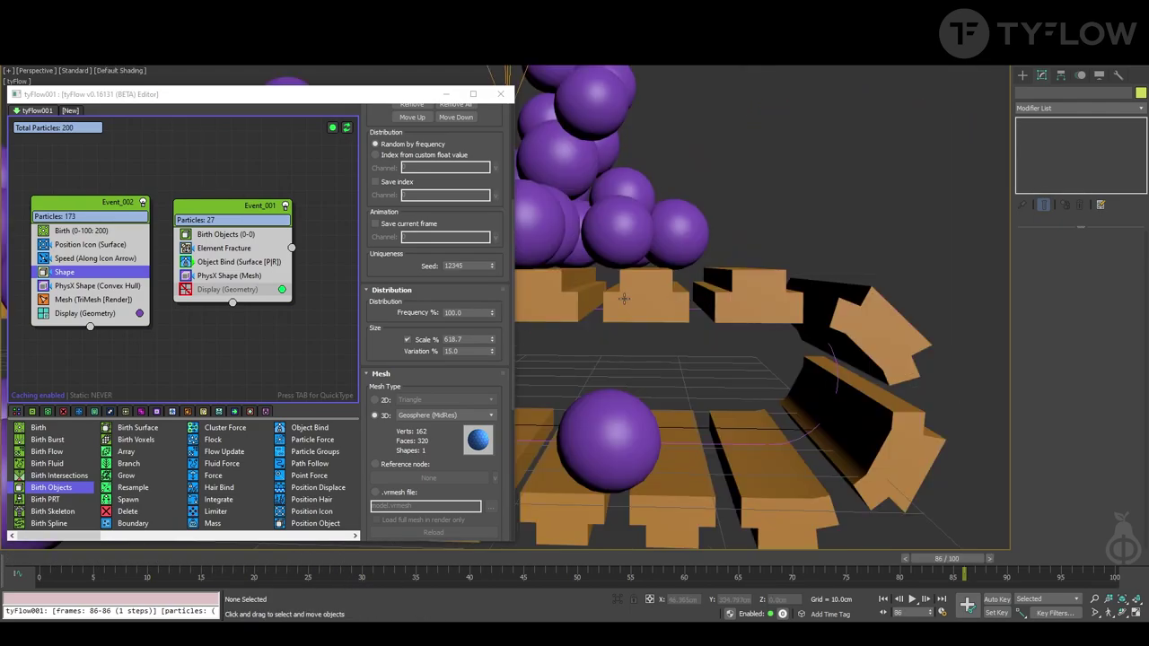
pyautogui.scroll(5, 624, 299)
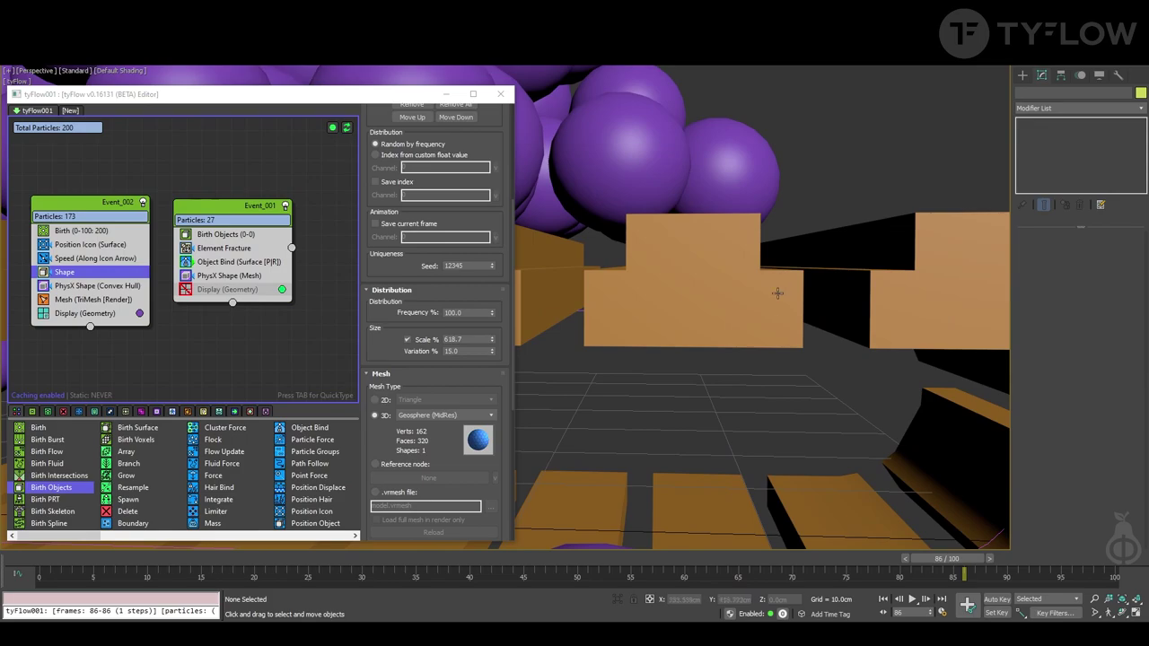
pyautogui.scroll(-8, 787, 349)
pyautogui.keyDown('alt'); pyautogui.moveTo(661, 379); pyautogui.dragTo(690, 404, button='middle'); pyautogui.keyUp('alt')
pyautogui.click(169, 558)
# Return to frame 0 and create a Dummy helper in the middle of the belt
pyautogui.click(1022, 74)
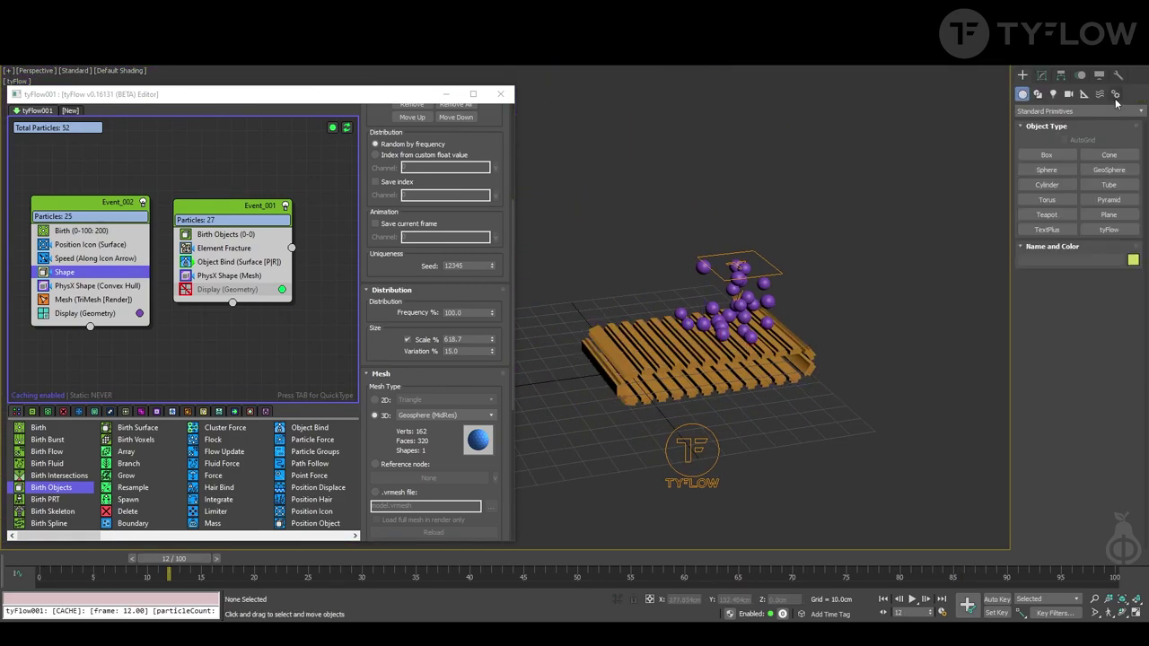
pyautogui.press('Home')
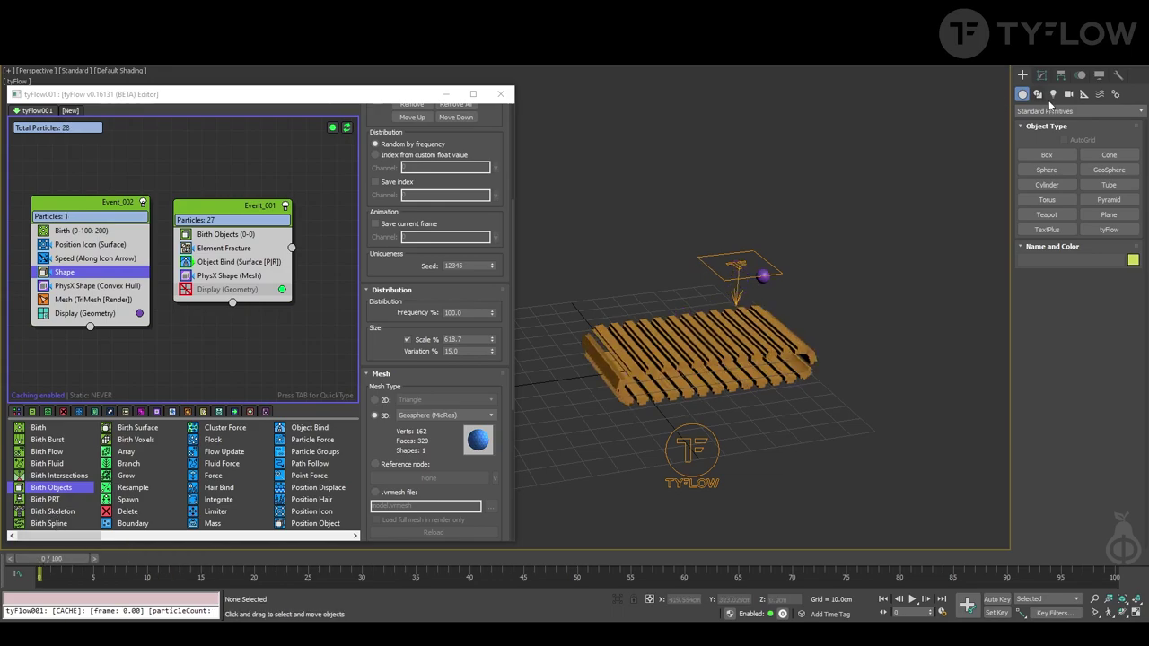
pyautogui.click(1083, 94)
pyautogui.click(1046, 154)
pyautogui.moveTo(744, 354); pyautogui.dragTo(773, 387)
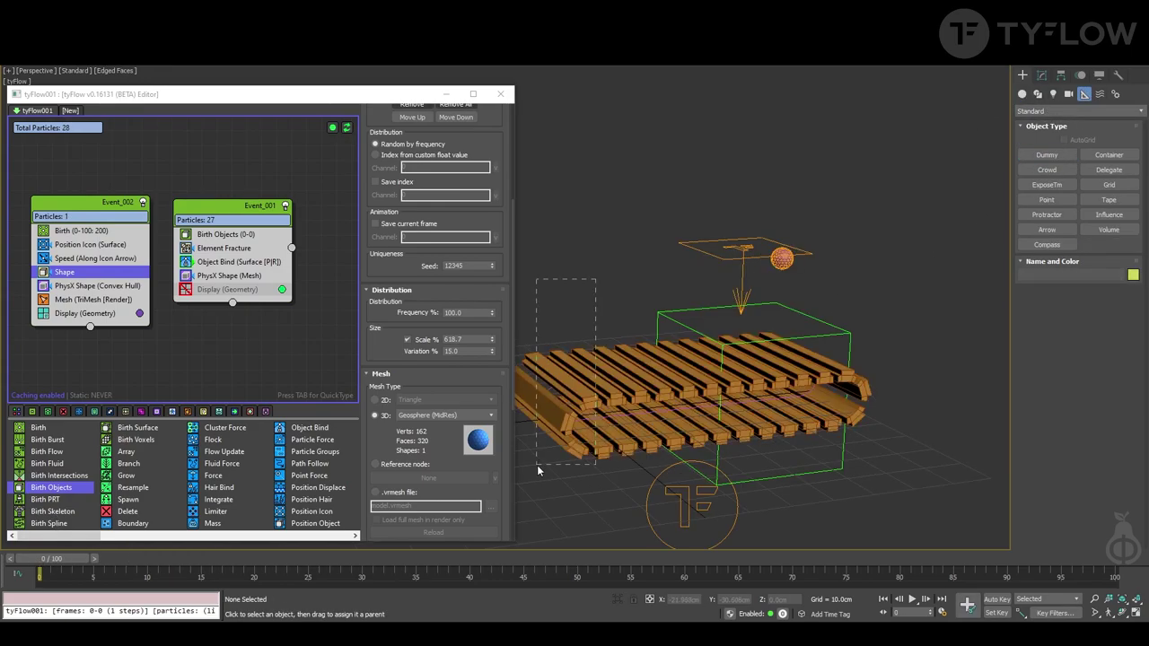
# Link the slatted belt and its spline to the Dummy, and test the link with a trial rotation that is undone
pyautogui.press('F4')
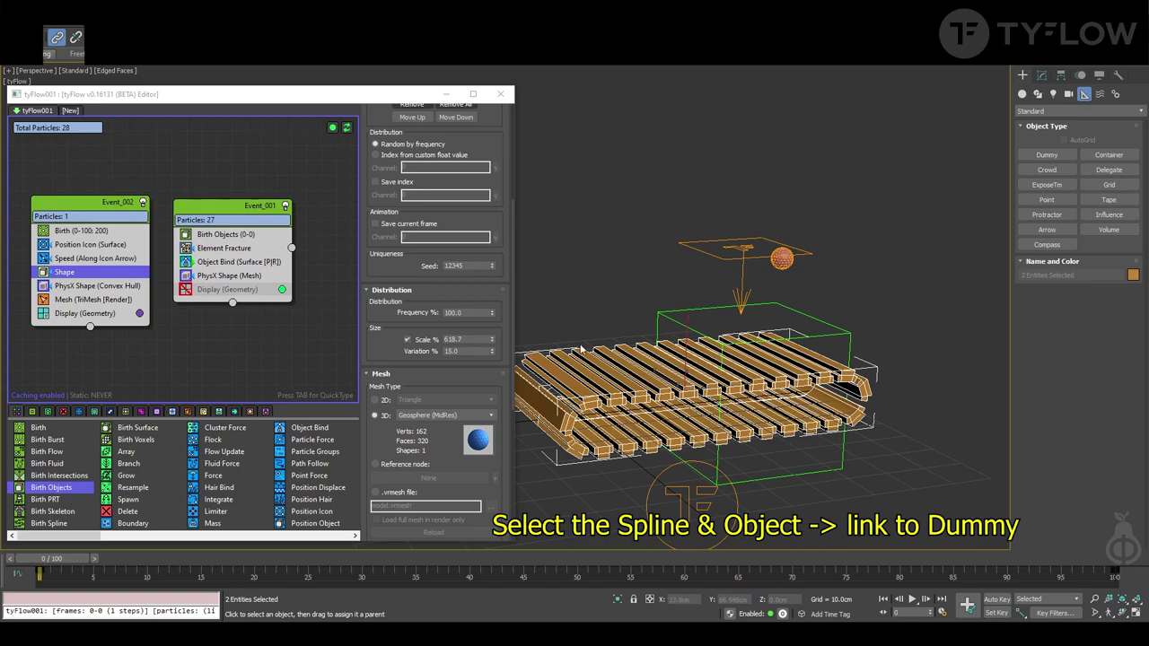
pyautogui.click(669, 316)
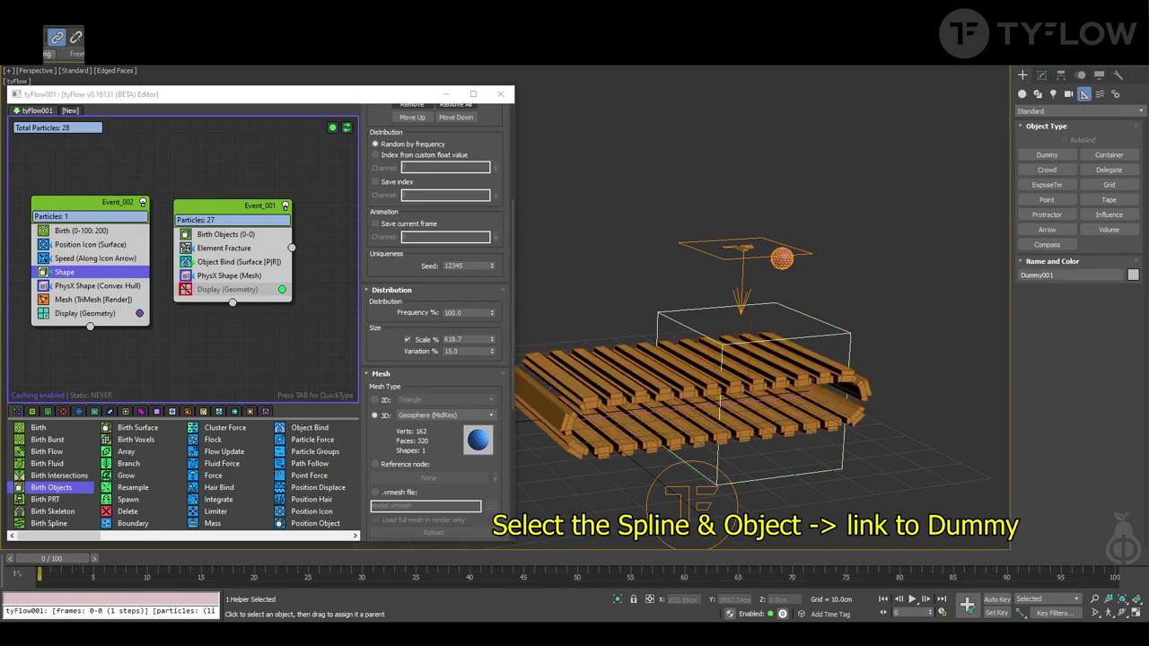
pyautogui.press('e')
pyautogui.moveTo(741, 402)
pyautogui.mouseDown()
pyautogui.moveTo(806, 400)
pyautogui.moveTo(733, 393)
pyautogui.mouseUp()
pyautogui.hotkey('ctrl', 'z')
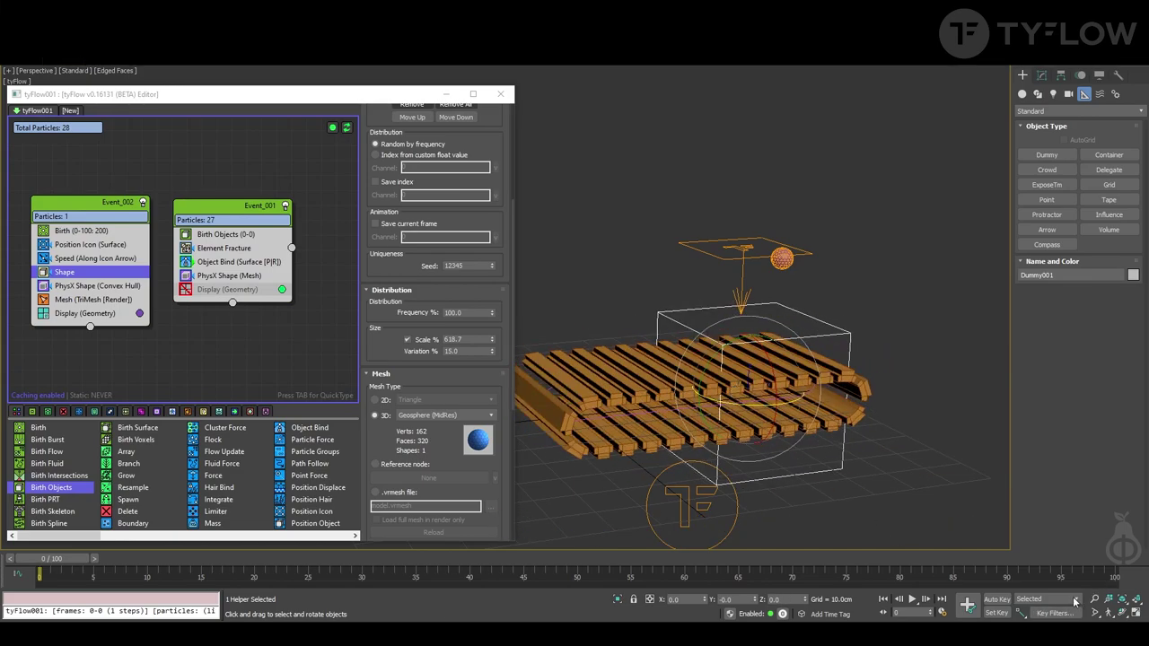
# Turn off Event_002 and Event_001 and key the Dummy's level rotation at frame 20
pyautogui.click(143, 204)
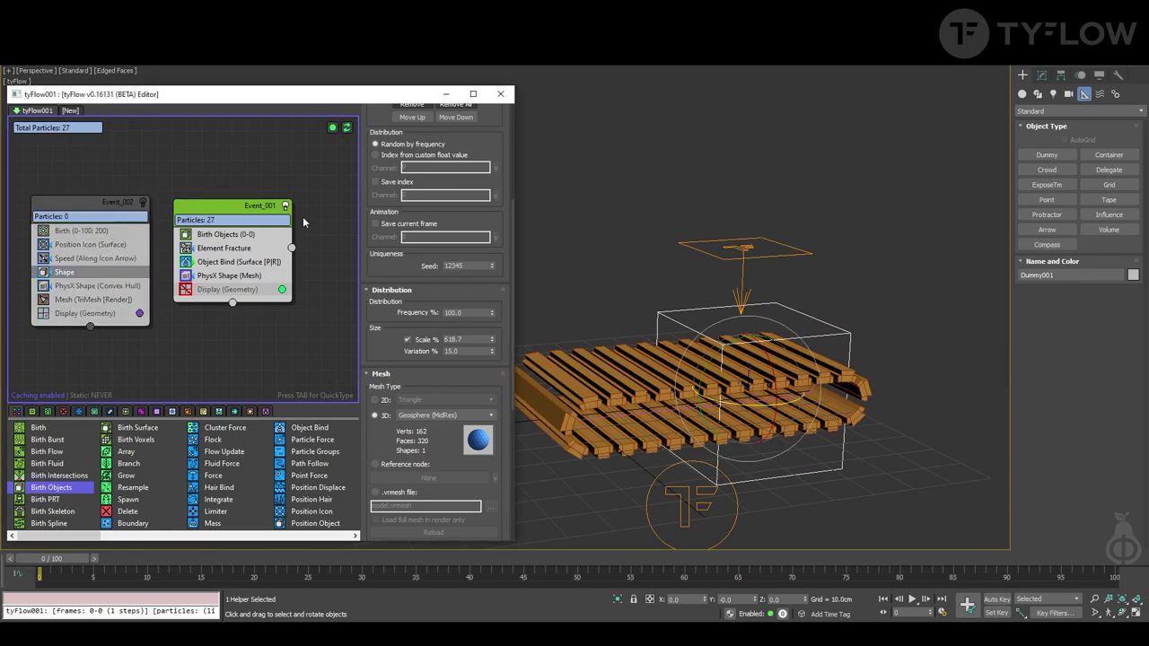
pyautogui.click(285, 206)
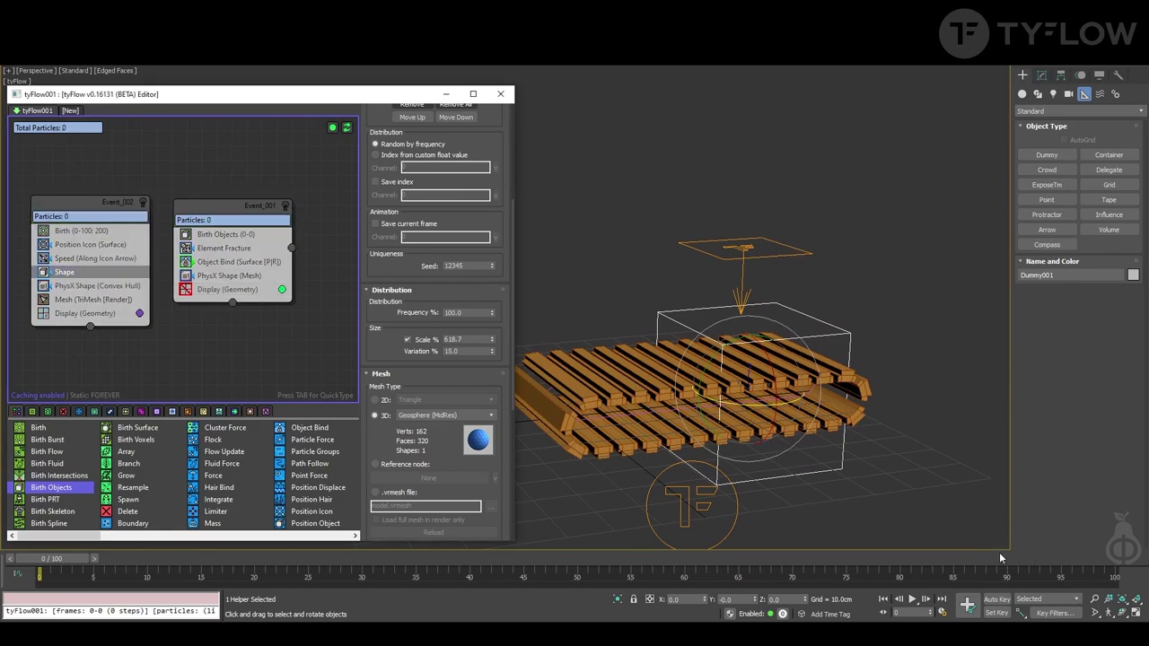
pyautogui.moveTo(152, 559); pyautogui.dragTo(274, 559)
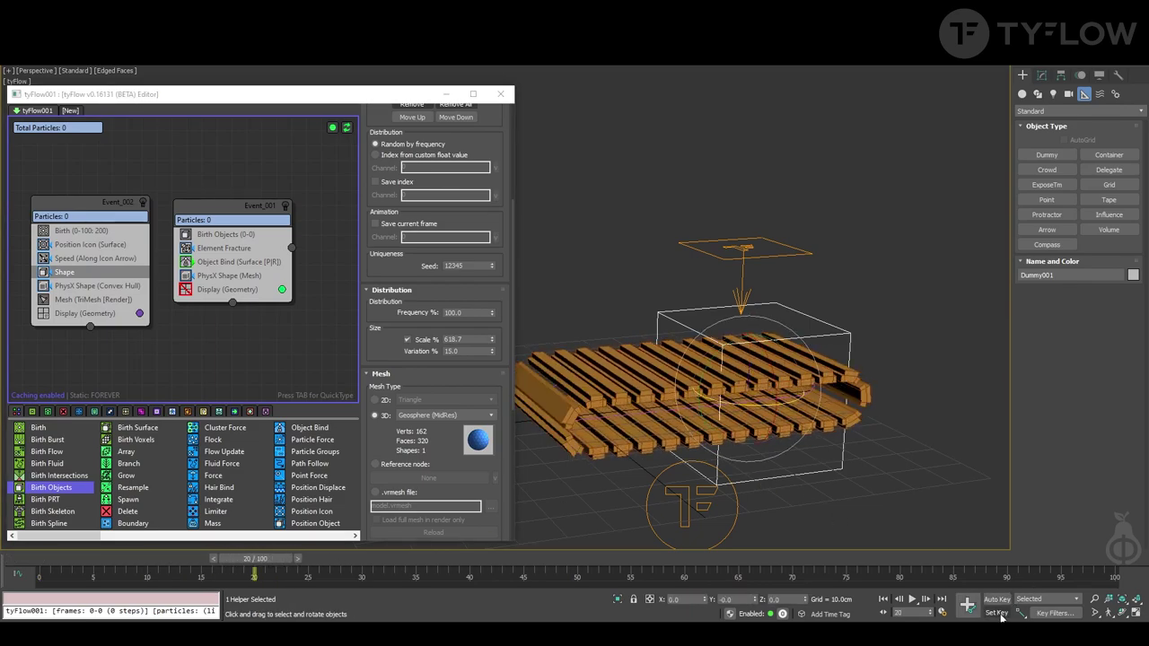
pyautogui.click(998, 614)
pyautogui.click(969, 606)
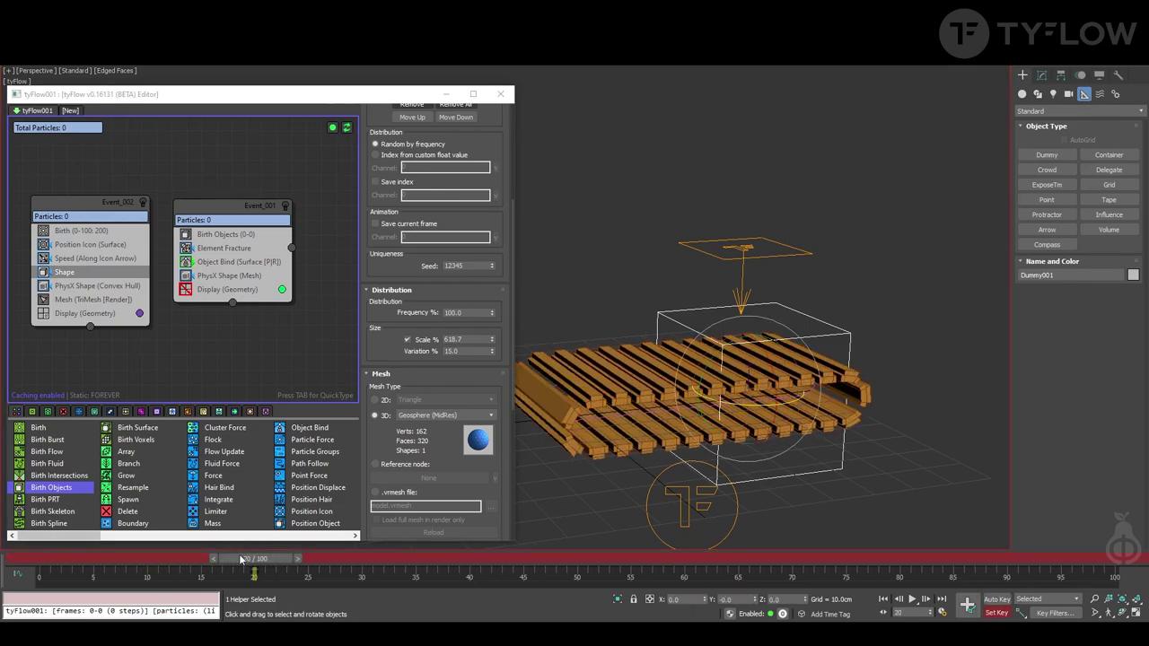
# Rotate the Dummy about 31° around Y at frame 40 and set a key there
pyautogui.moveTo(254, 559); pyautogui.dragTo(469, 570)
pyautogui.press('e')
pyautogui.moveTo(718, 375); pyautogui.dragTo(725, 334)
pyautogui.click(967, 606)
# Key the Dummy's held tilt at frame 60 and another rotation at frame 70, and return to frame 0
pyautogui.moveTo(475, 560); pyautogui.dragTo(677, 563)
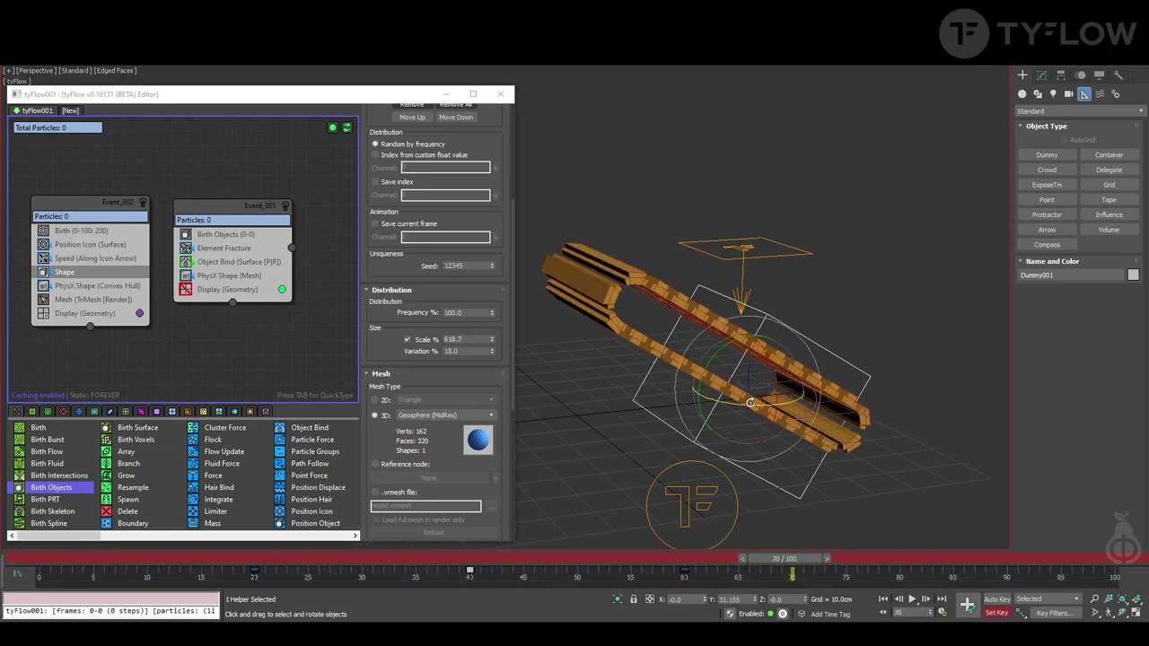
pyautogui.moveTo(750, 403); pyautogui.dragTo(982, 616)
pyautogui.press('Home')
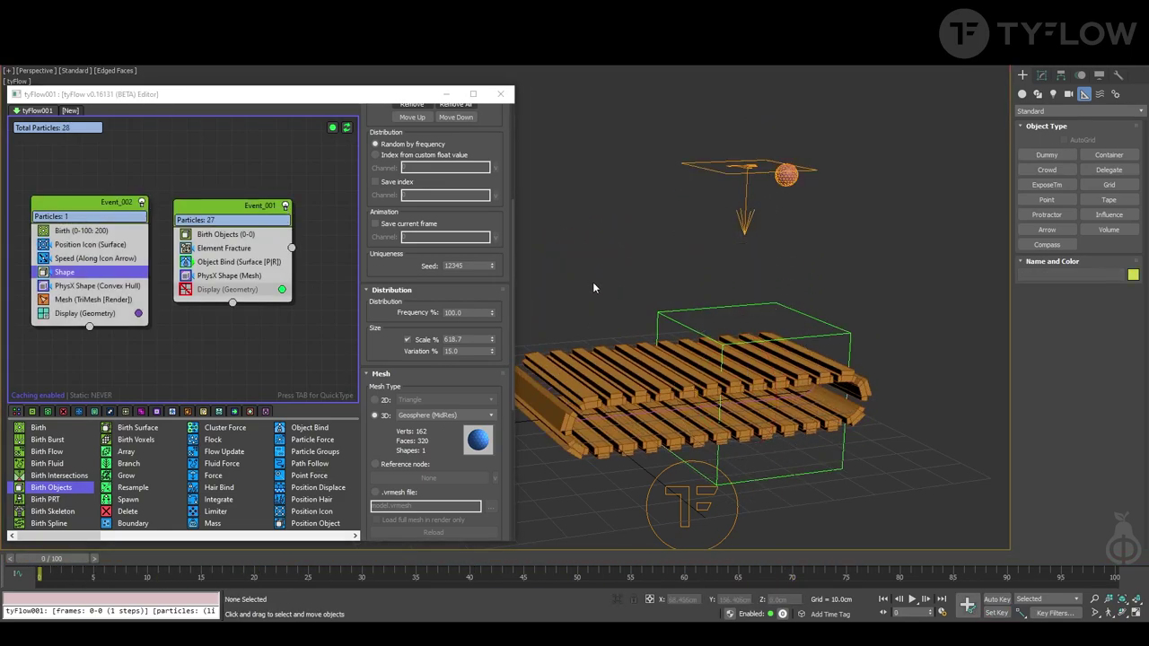
# Play the simulation with the keyed Dummy and turn off the Edit Poly modifier on Box001
pyautogui.click(911, 599)
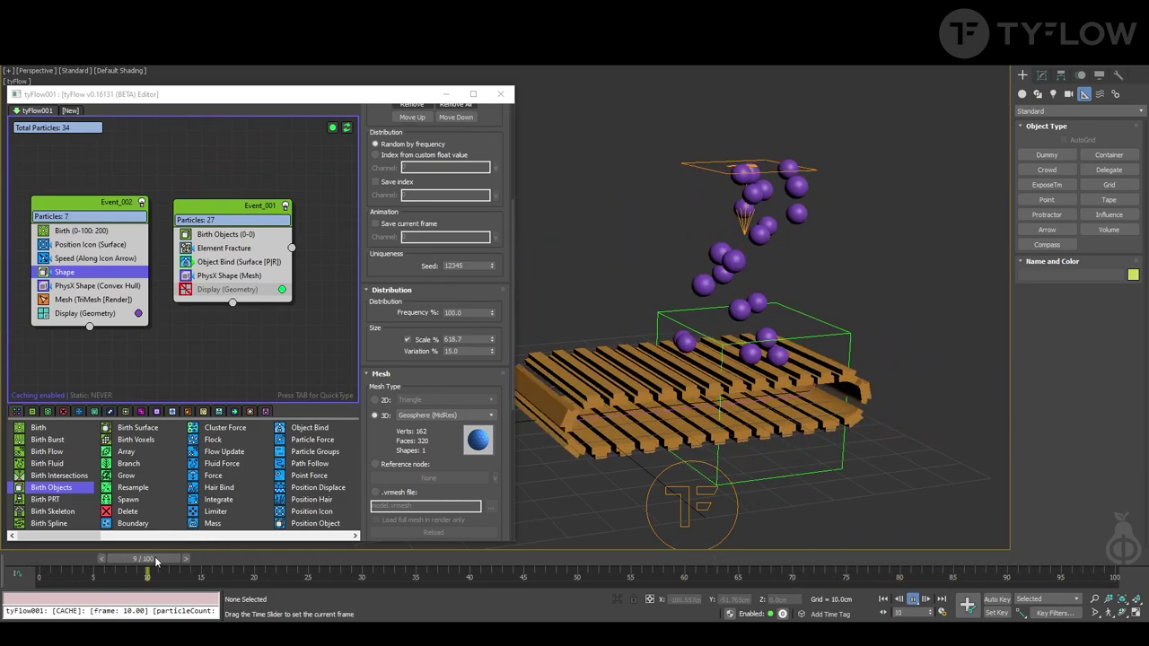
pyautogui.click(1040, 76)
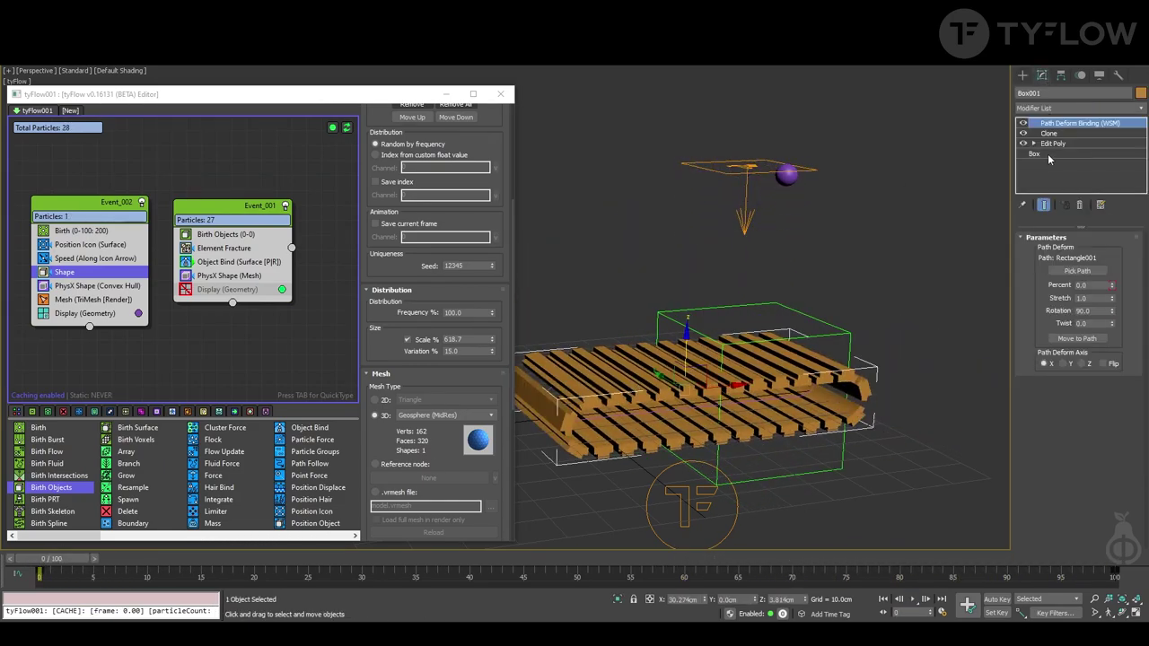
pyautogui.click(1052, 144)
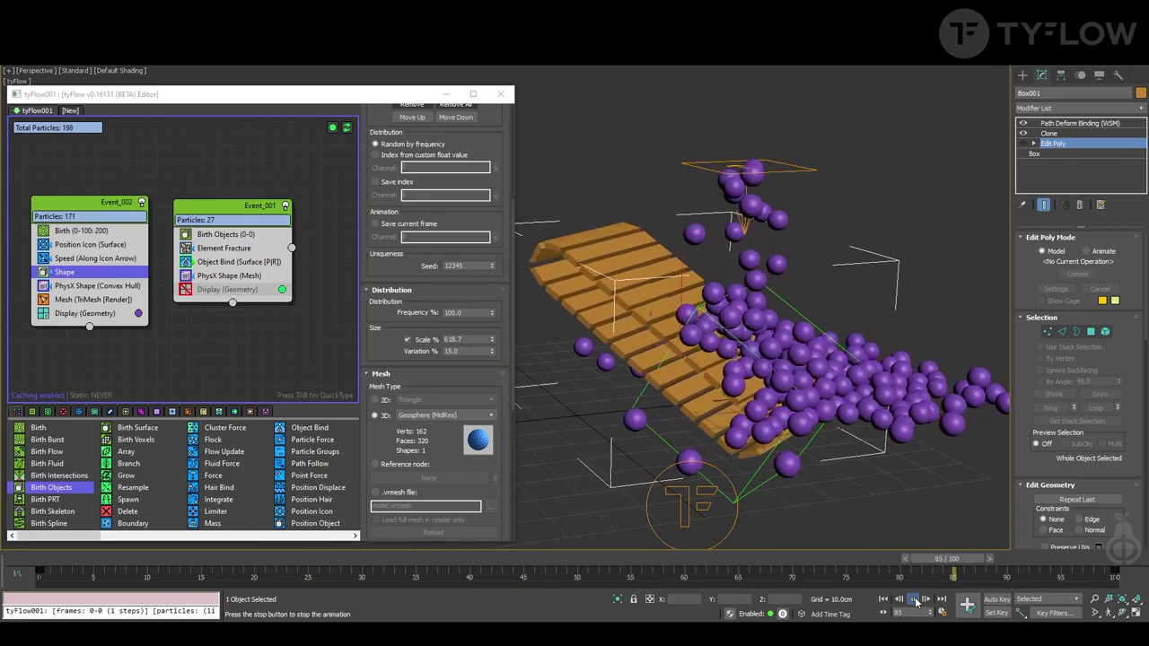
# Scrub the simulation and examine from several angles how the spheres behave on the tilting belt
pyautogui.keyDown('alt'); pyautogui.moveTo(650, 292); pyautogui.dragTo(703, 229, button='middle'); pyautogui.keyUp('alt')
pyautogui.scroll(3, 687, 290)
pyautogui.scroll(-3, 703, 229)
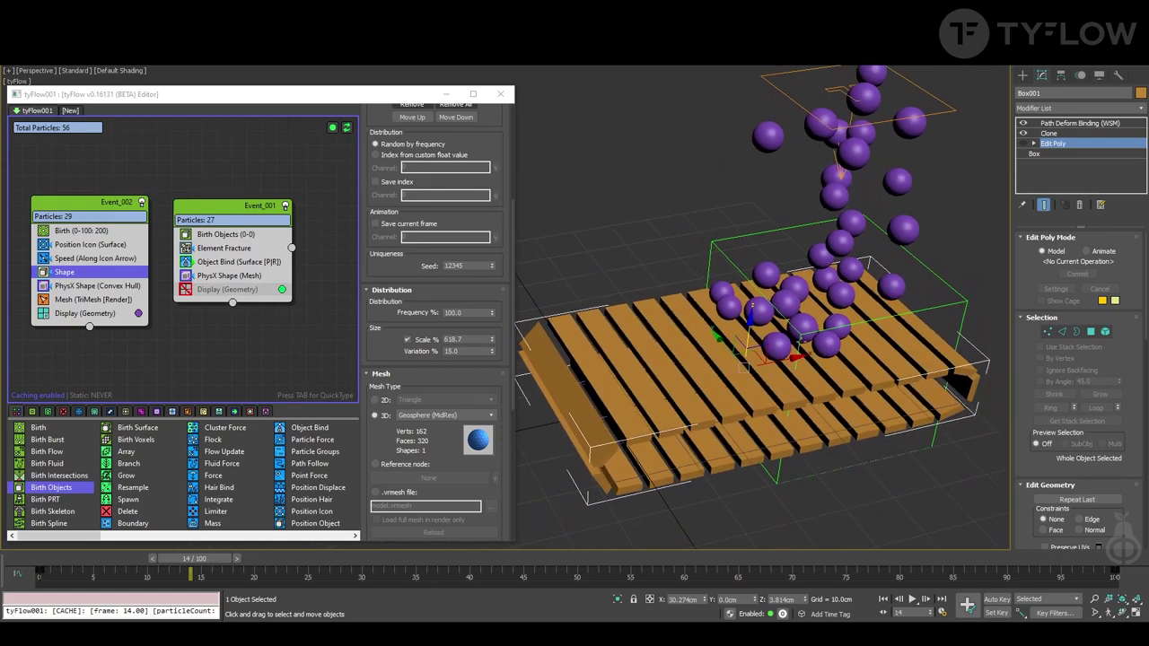
pyautogui.keyDown('alt'); pyautogui.moveTo(801, 414); pyautogui.dragTo(786, 374, button='middle'); pyautogui.keyUp('alt')
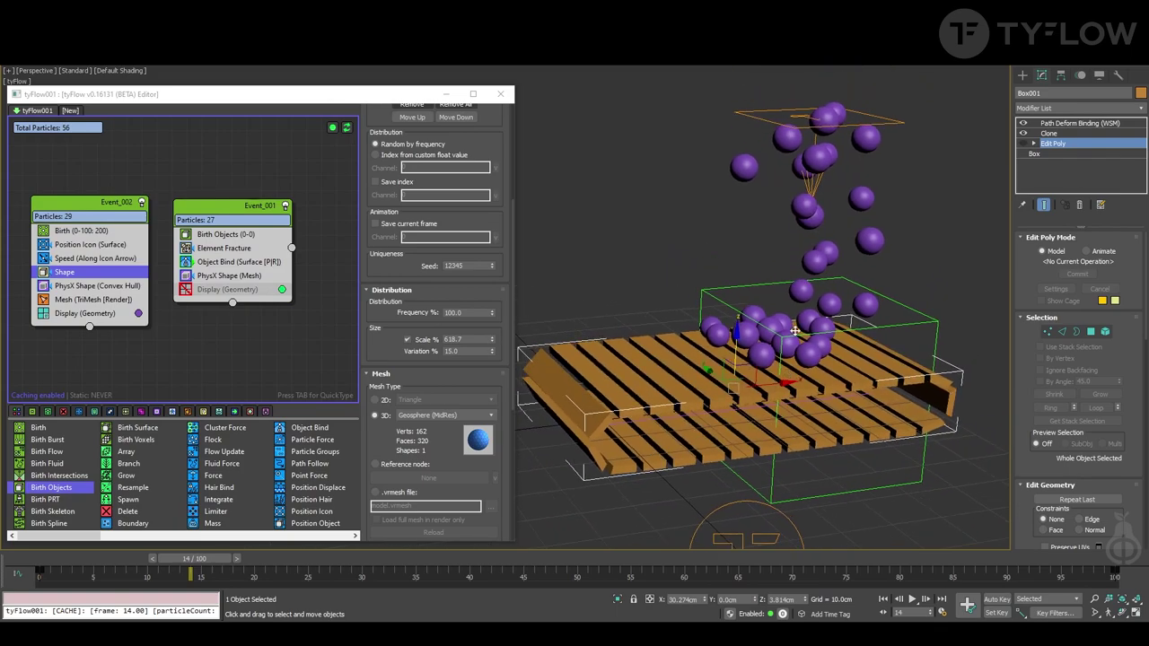
pyautogui.moveTo(103, 561); pyautogui.dragTo(501, 586)
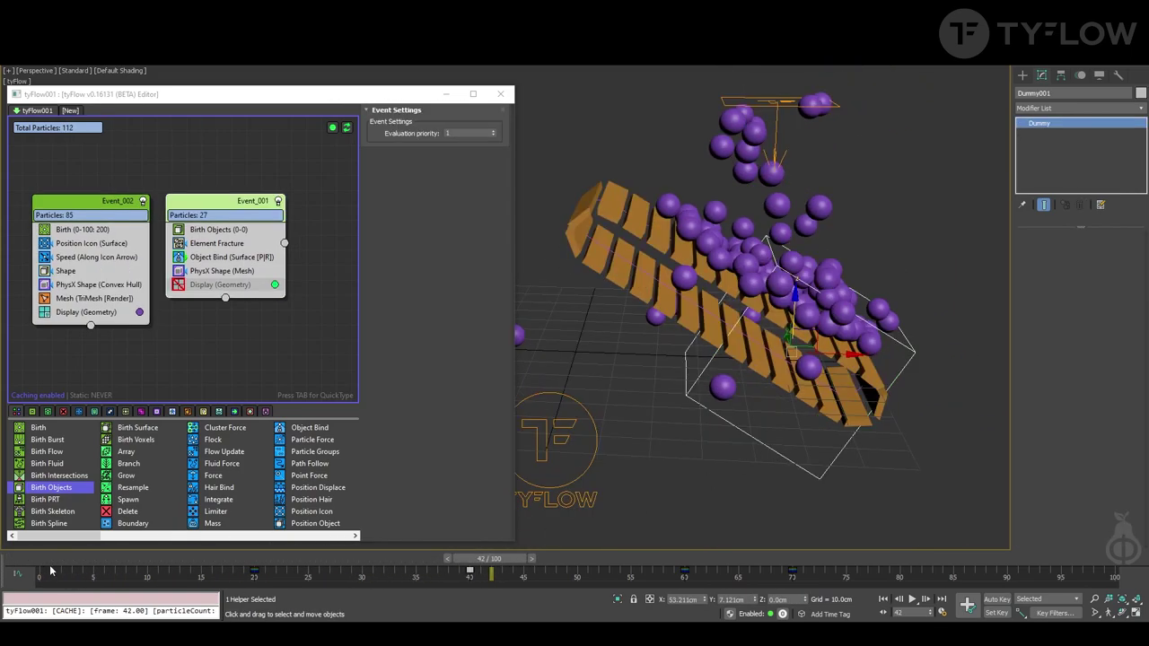
# At frame 0, clone the belt, its spline and the Dummy along X as one independent copy
pyautogui.moveTo(61, 562); pyautogui.dragTo(45, 560)
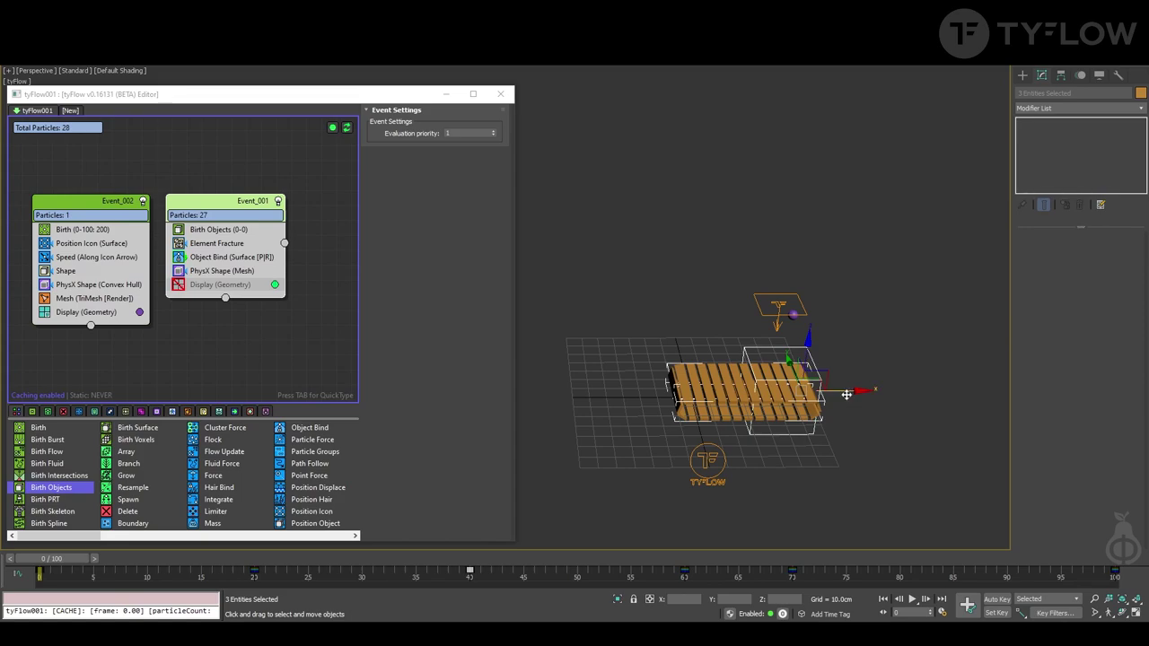
pyautogui.keyDown('shift'); pyautogui.moveTo(846, 394); pyautogui.dragTo(693, 392); pyautogui.keyUp('shift')
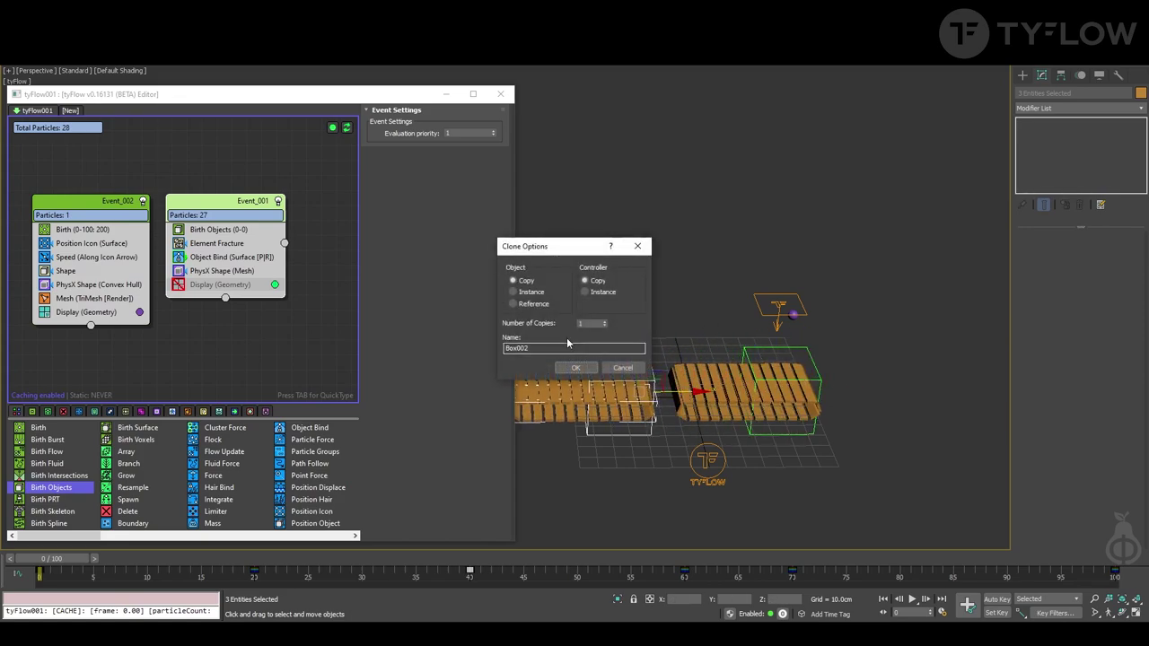
pyautogui.click(575, 368)
pyautogui.click(906, 411)
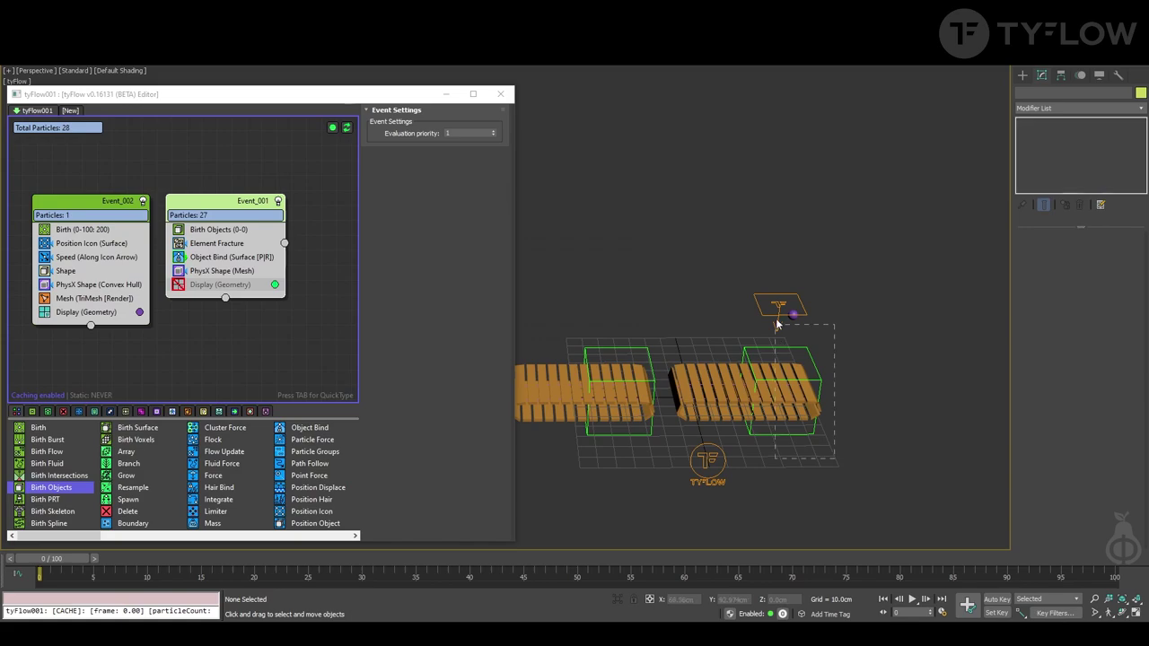
# Raise the original belt assembly and the emitter icon, and shift the cloned belt along X closer beneath it
pyautogui.keyDown('alt'); pyautogui.moveTo(820, 322); pyautogui.dragTo(803, 324, button='middle'); pyautogui.keyUp('alt')
pyautogui.moveTo(794, 297); pyautogui.dragTo(794, 215)
pyautogui.keyDown('alt'); pyautogui.moveTo(790, 269); pyautogui.dragTo(725, 367, button='middle'); pyautogui.keyUp('alt')
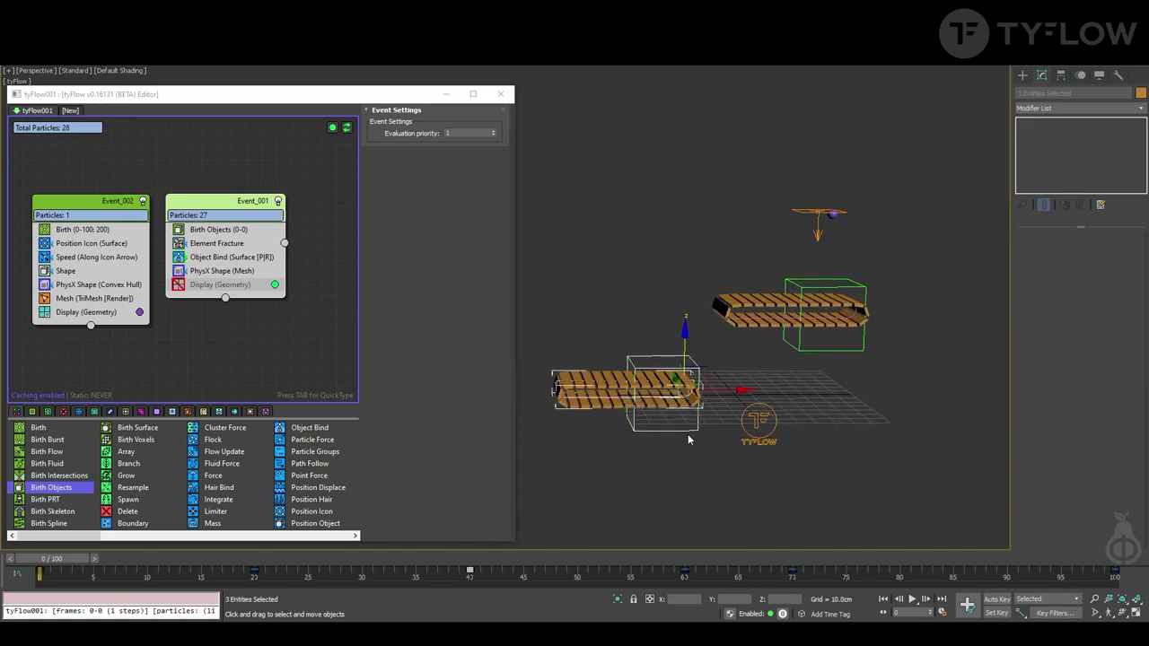
pyautogui.moveTo(720, 393); pyautogui.dragTo(787, 388)
pyautogui.keyDown('alt'); pyautogui.moveTo(785, 387); pyautogui.dragTo(772, 403, button='middle'); pyautogui.keyUp('alt')
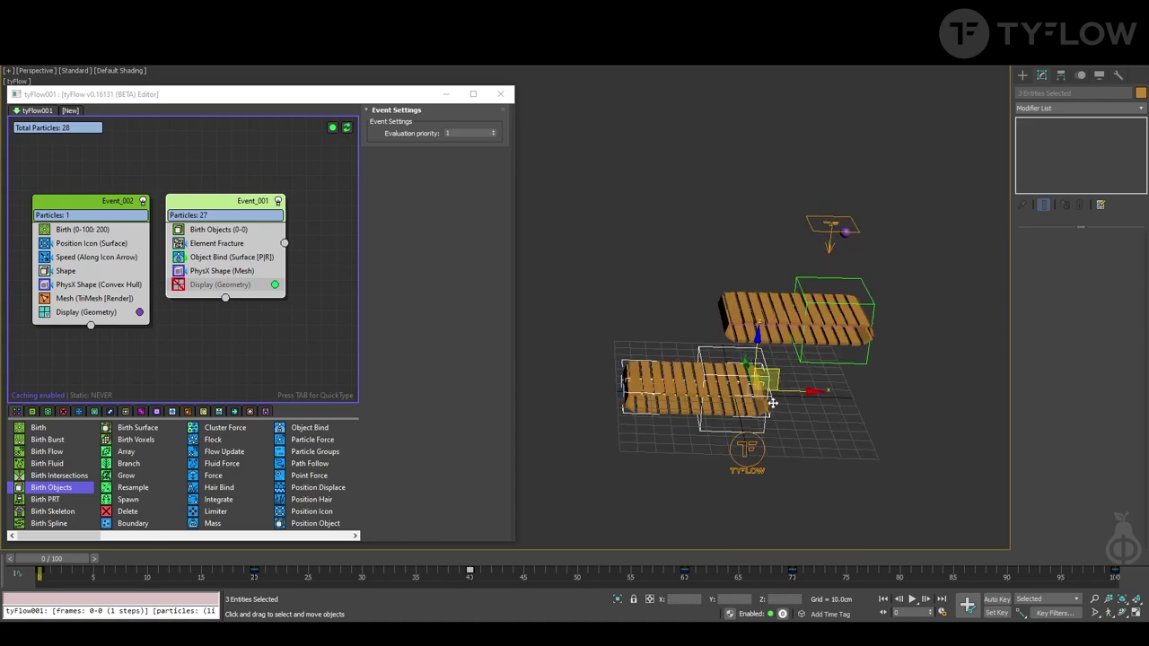
# Delete all animation keys of the cloned belt's Dummy002
pyautogui.moveTo(871, 578); pyautogui.dragTo(25, 574)
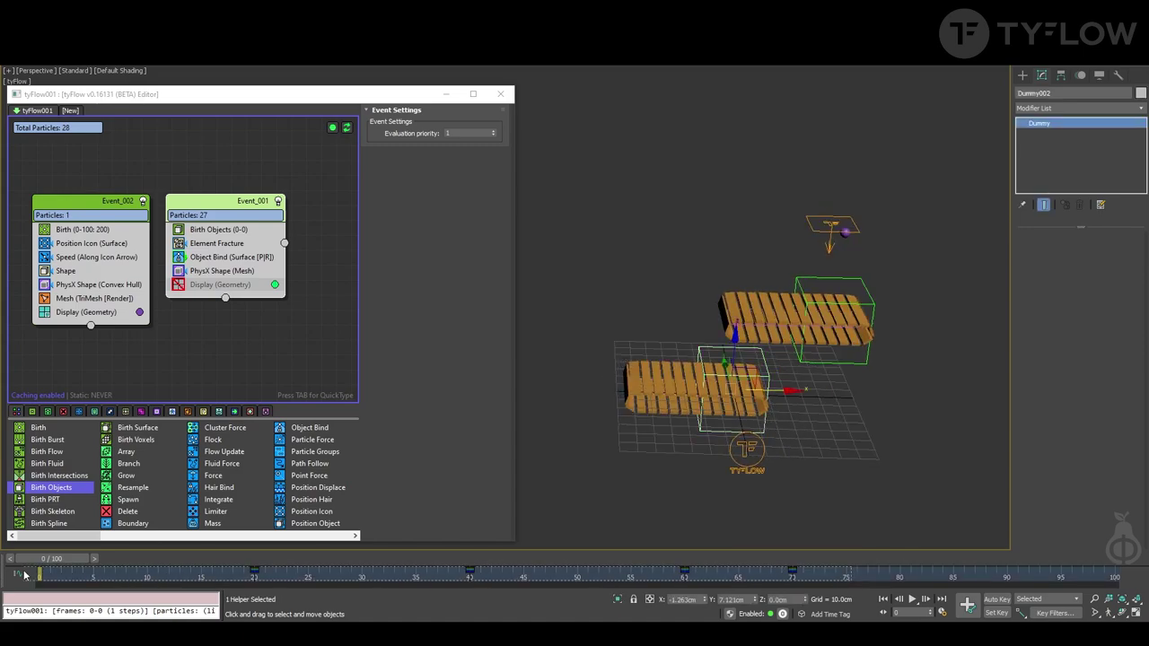
pyautogui.click(697, 351)
pyautogui.scroll(5, 669, 382)
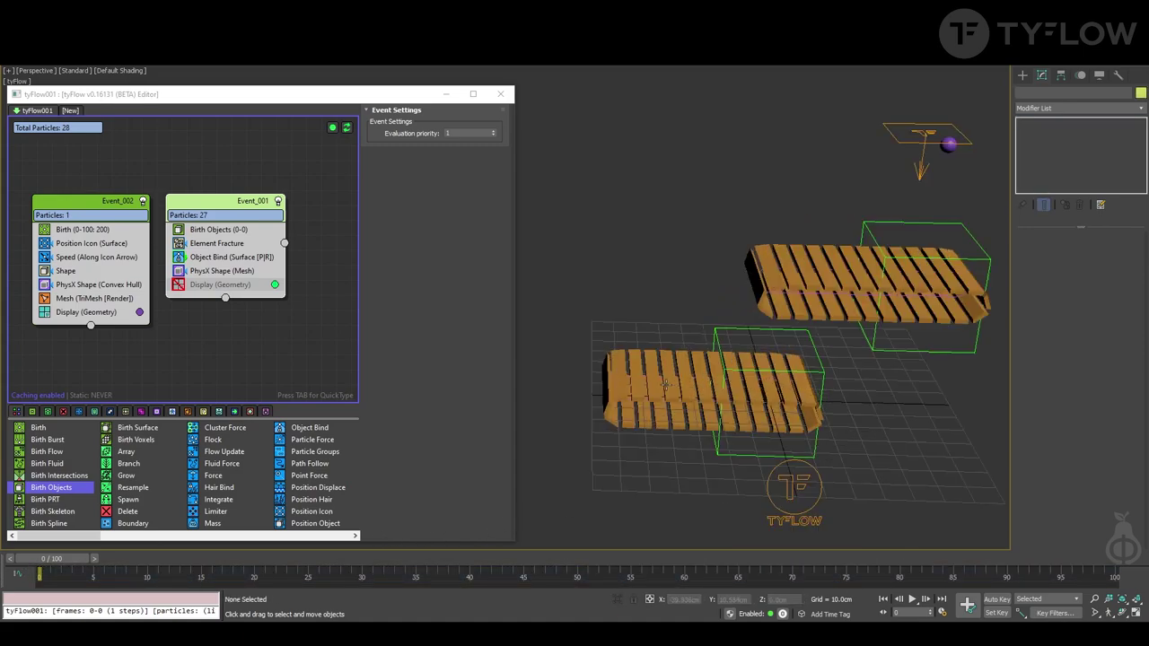
# Add Box002 to the object lists of Event_001's Birth Objects and Object Bind operators
pyautogui.click(651, 351)
pyautogui.click(218, 231)
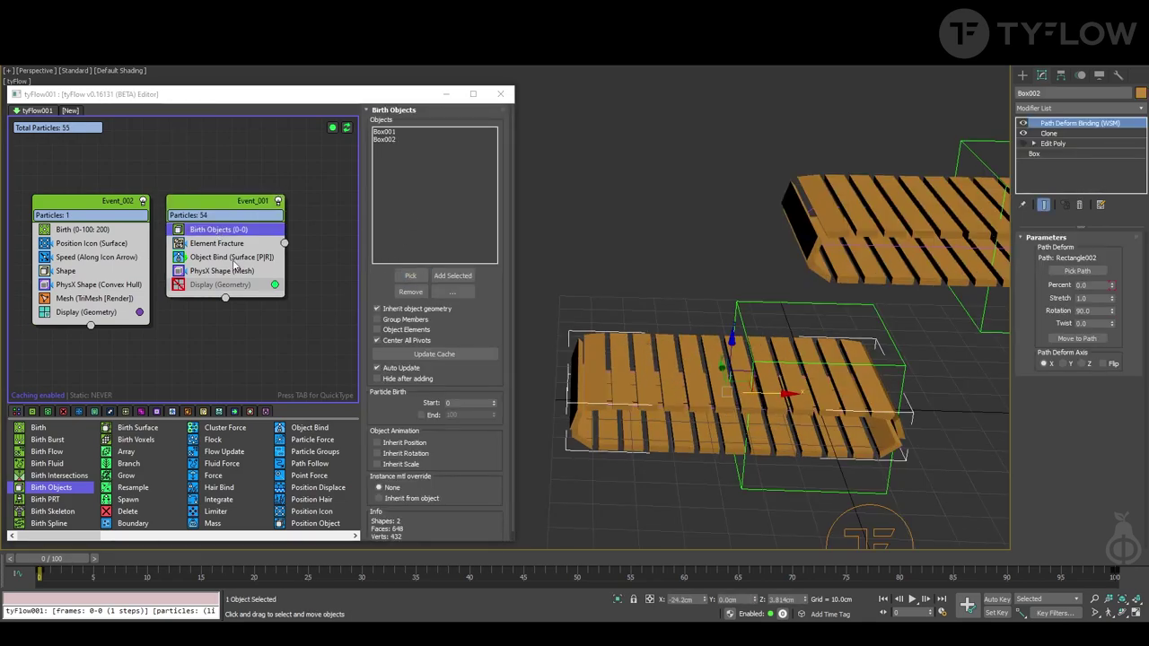
pyautogui.click(235, 259)
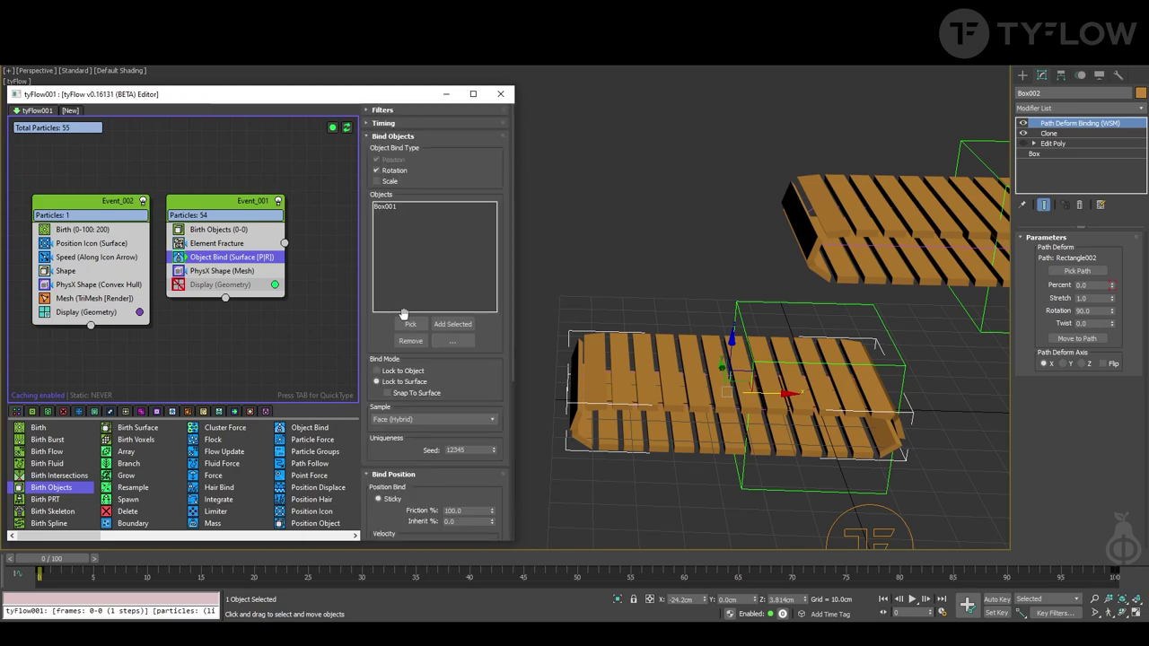
pyautogui.click(659, 342)
pyautogui.scroll(-4, 660, 342)
pyautogui.moveTo(853, 388); pyautogui.dragTo(823, 387, button='middle')
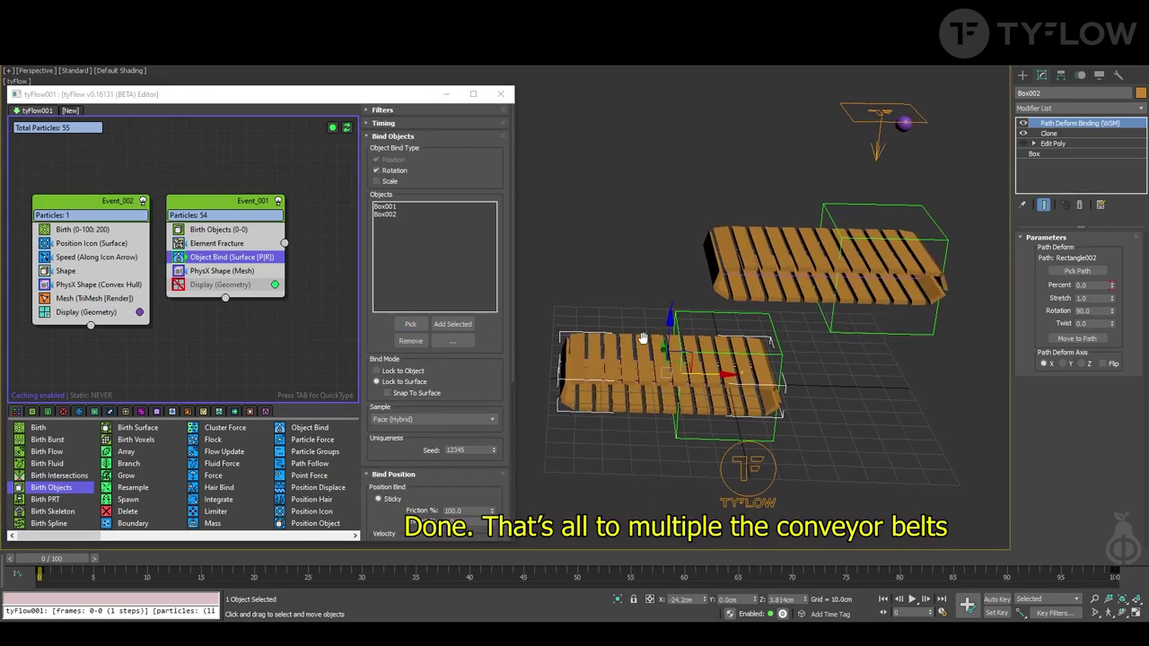
pyautogui.click(824, 388)
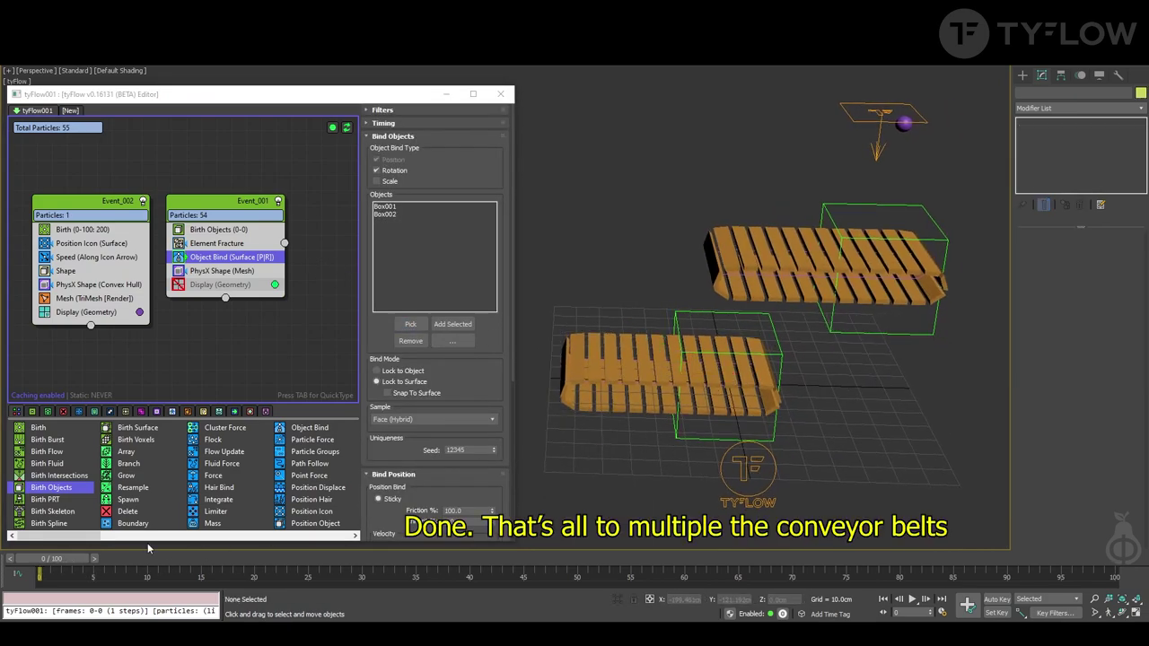
# Rotate the lower belt through its Dummy and reposition it along X and upward beneath the upper belt
pyautogui.click(781, 377)
pyautogui.press('e')
pyautogui.moveTo(709, 408); pyautogui.dragTo(799, 411)
pyautogui.keyDown('alt'); pyautogui.moveTo(798, 411); pyautogui.dragTo(790, 404, button='middle'); pyautogui.keyUp('alt')
pyautogui.press('w')
pyautogui.moveTo(777, 380); pyautogui.dragTo(714, 377)
pyautogui.moveTo(670, 327); pyautogui.dragTo(671, 272)
pyautogui.keyDown('alt'); pyautogui.moveTo(671, 273); pyautogui.dragTo(695, 260, button='middle'); pyautogui.keyUp('alt')
pyautogui.click(826, 394)
# Retime Dummy001's rotation keys to frames 47 and 67 and play back the two-belt simulation
pyautogui.click(911, 600)
pyautogui.moveTo(602, 562); pyautogui.dragTo(39, 558)
pyautogui.click(938, 238)
pyautogui.moveTo(489, 572); pyautogui.dragTo(241, 576)
pyautogui.moveTo(359, 583); pyautogui.dragTo(649, 583)
pyautogui.click(911, 600)
pyautogui.moveTo(754, 381)
pyautogui.keyDown('alt'); pyautogui.mouseDown(button='middle')
pyautogui.moveTo(797, 410)
pyautogui.moveTo(738, 364)
pyautogui.mouseUp(button='middle'); pyautogui.keyUp('alt')
pyautogui.click(913, 600)
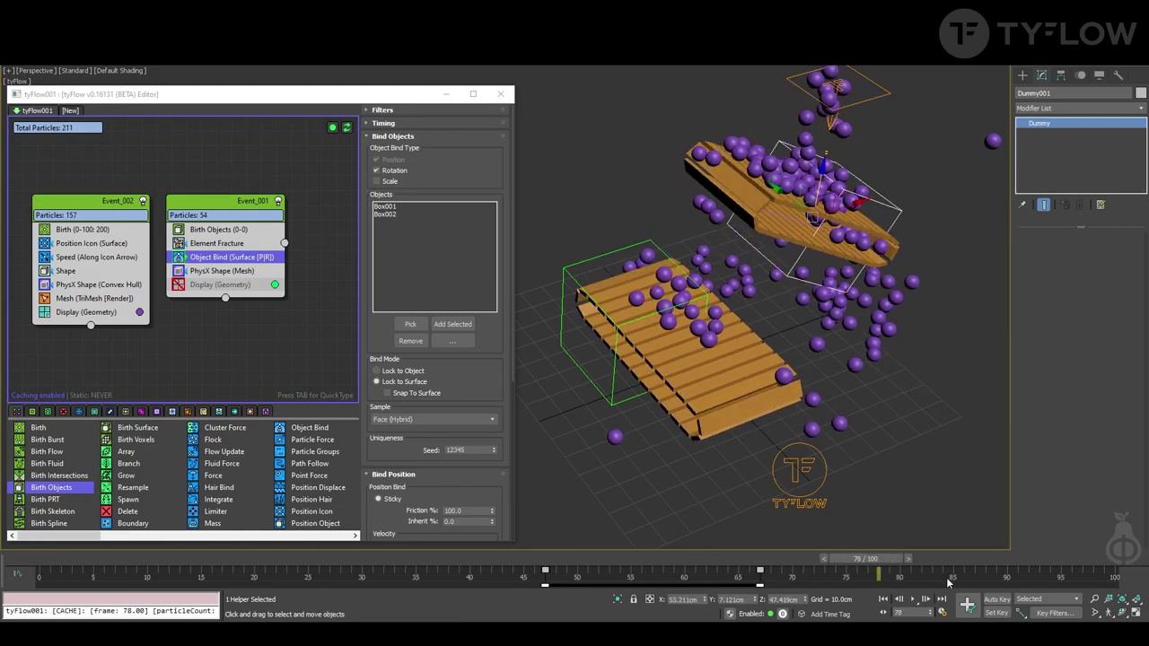
# Set the animation length to 200 frames and turn the Edit Poly modifiers of both belts back on
pyautogui.click(942, 613)
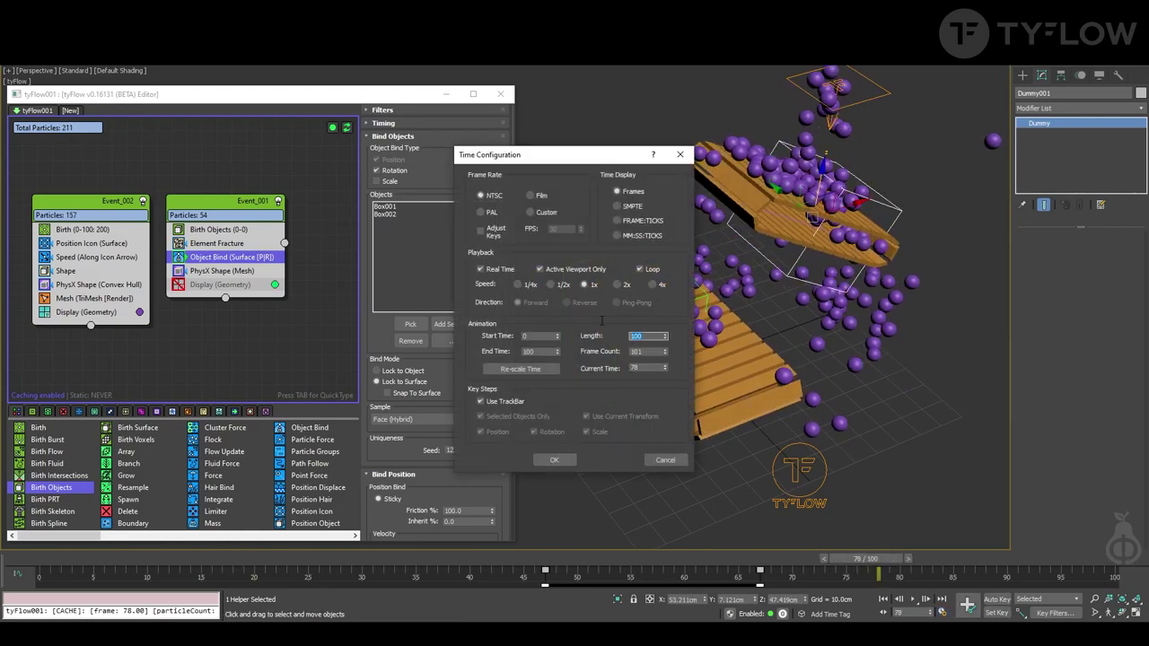
pyautogui.press('Return')
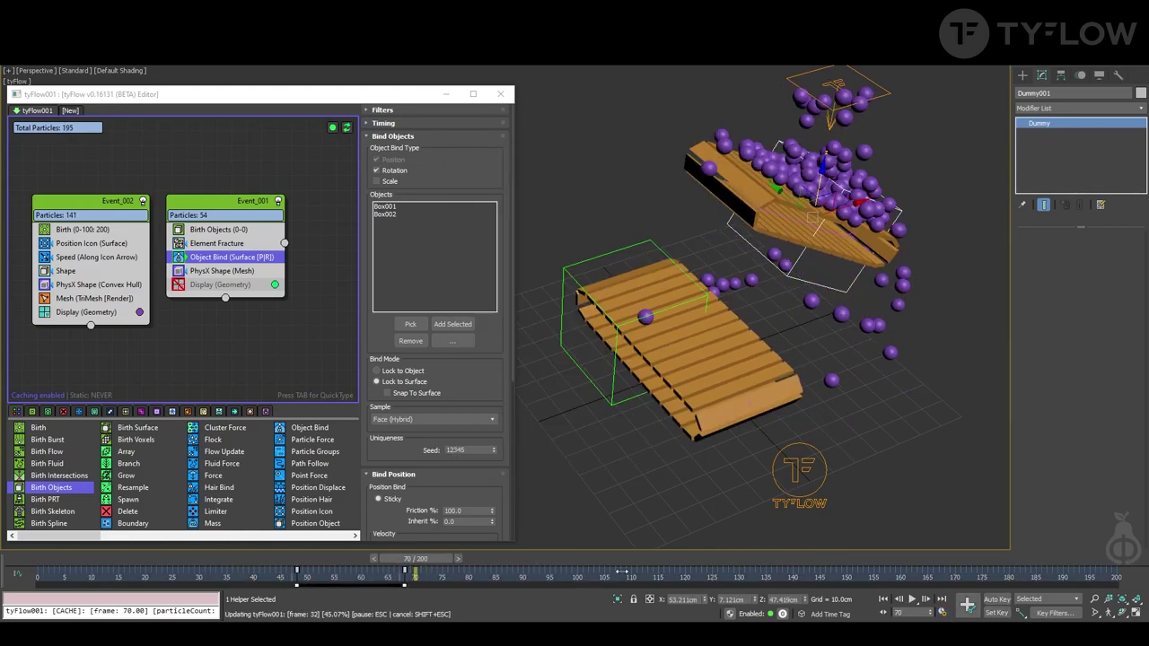
pyautogui.click(914, 601)
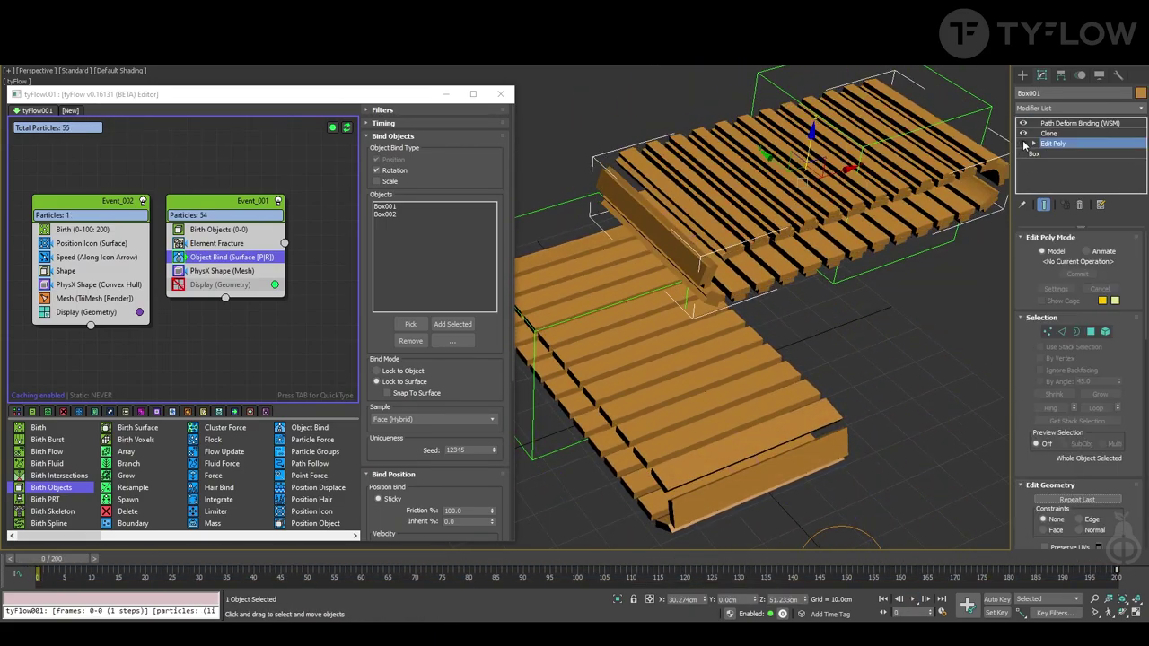
pyautogui.click(774, 383)
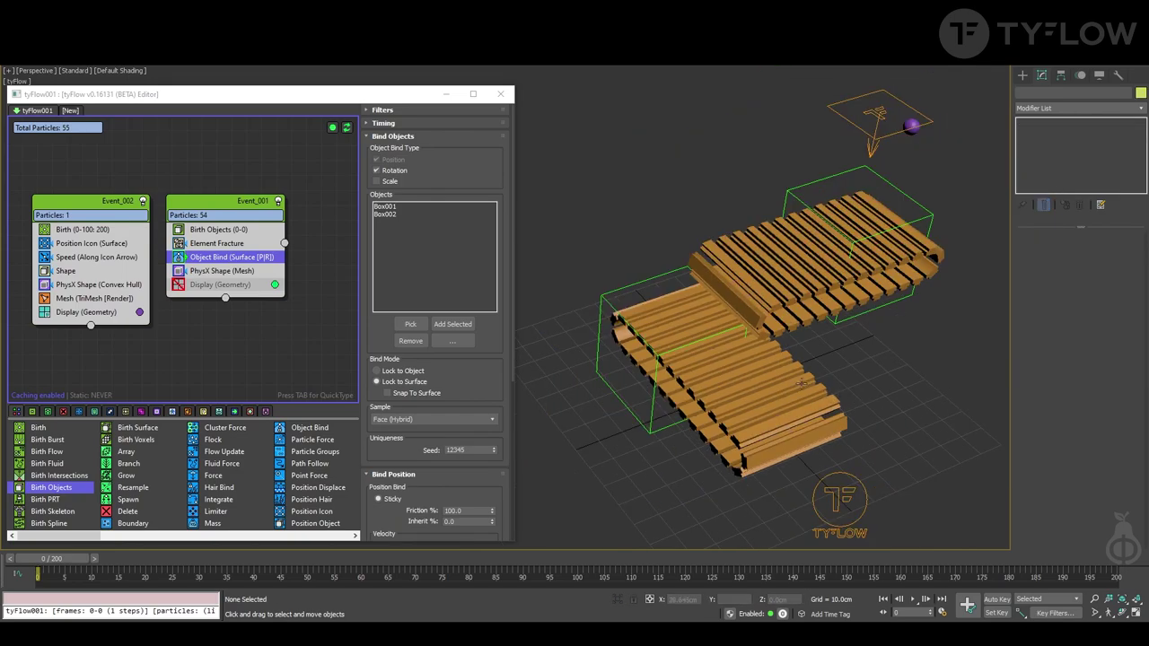
# Assign a dark object color to both belts and play the simulation
pyautogui.moveTo(797, 383); pyautogui.dragTo(730, 374, button='middle')
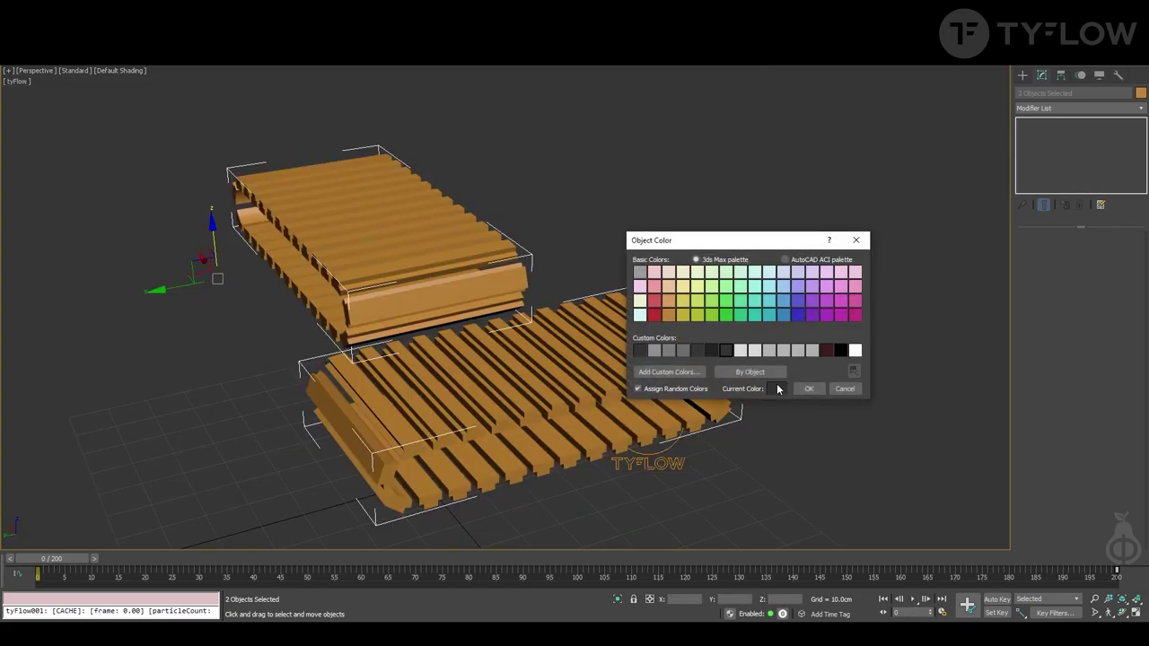
pyautogui.click(810, 386)
pyautogui.click(912, 599)
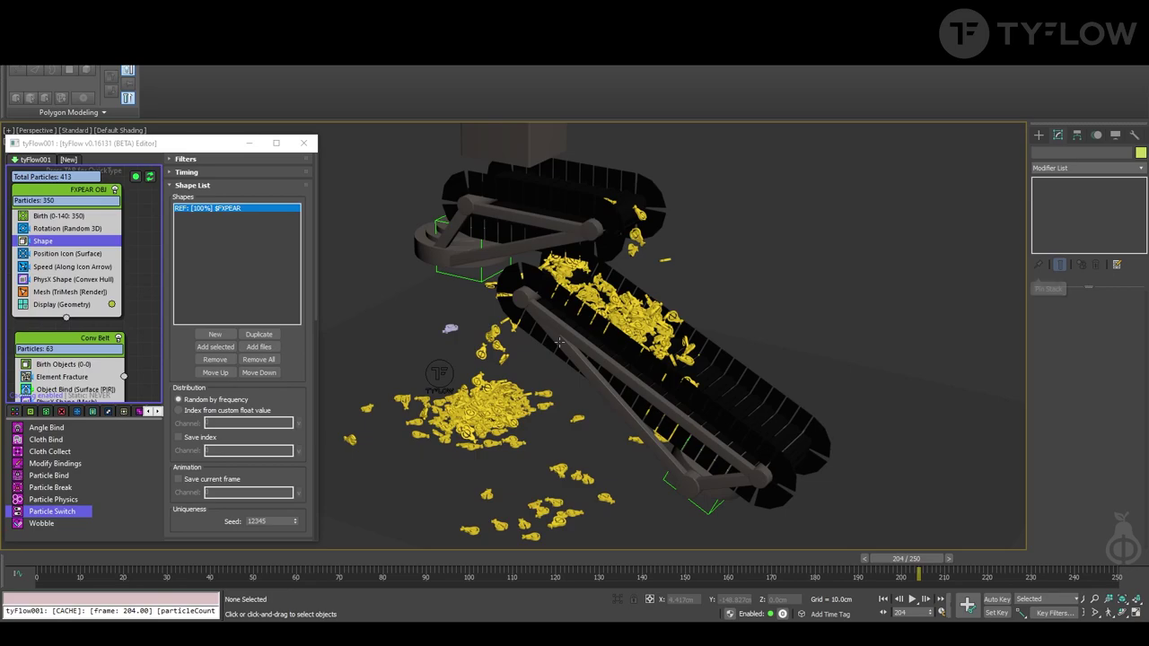
# Examine the detailed pear conveyor scene at frame 204 from several angles, including the belt frames and ground plane
pyautogui.click(548, 321)
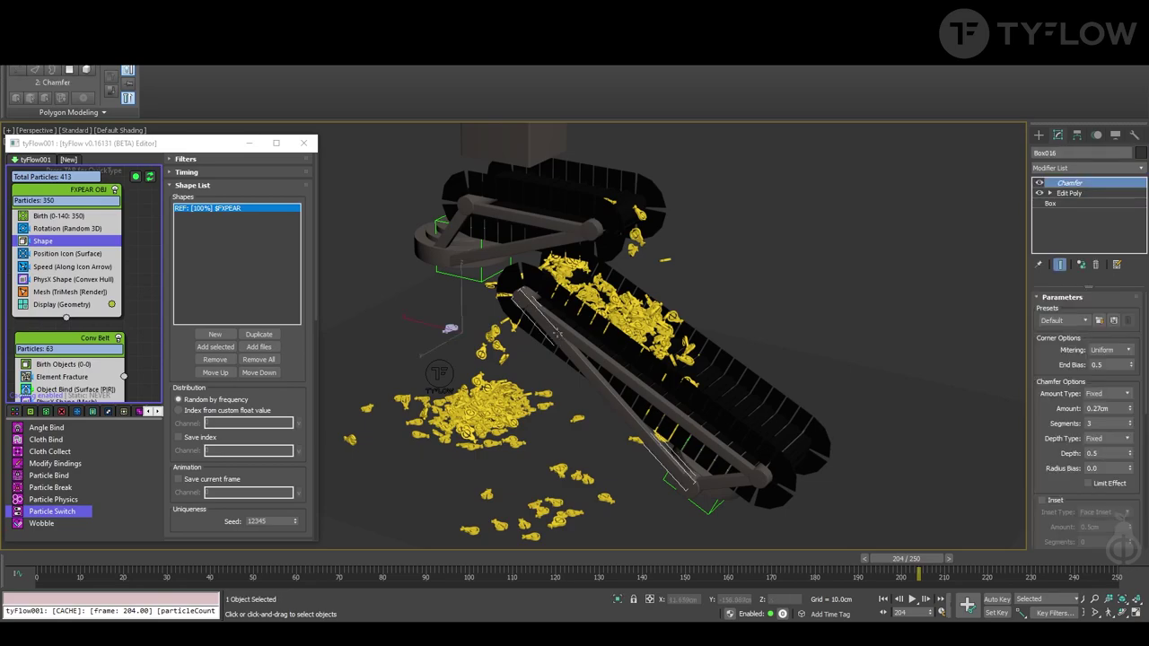
pyautogui.moveTo(547, 321); pyautogui.dragTo(596, 327, button='middle')
pyautogui.keyDown('alt'); pyautogui.moveTo(655, 227); pyautogui.dragTo(697, 487, button='middle'); pyautogui.keyUp('alt')
pyautogui.click(720, 507)
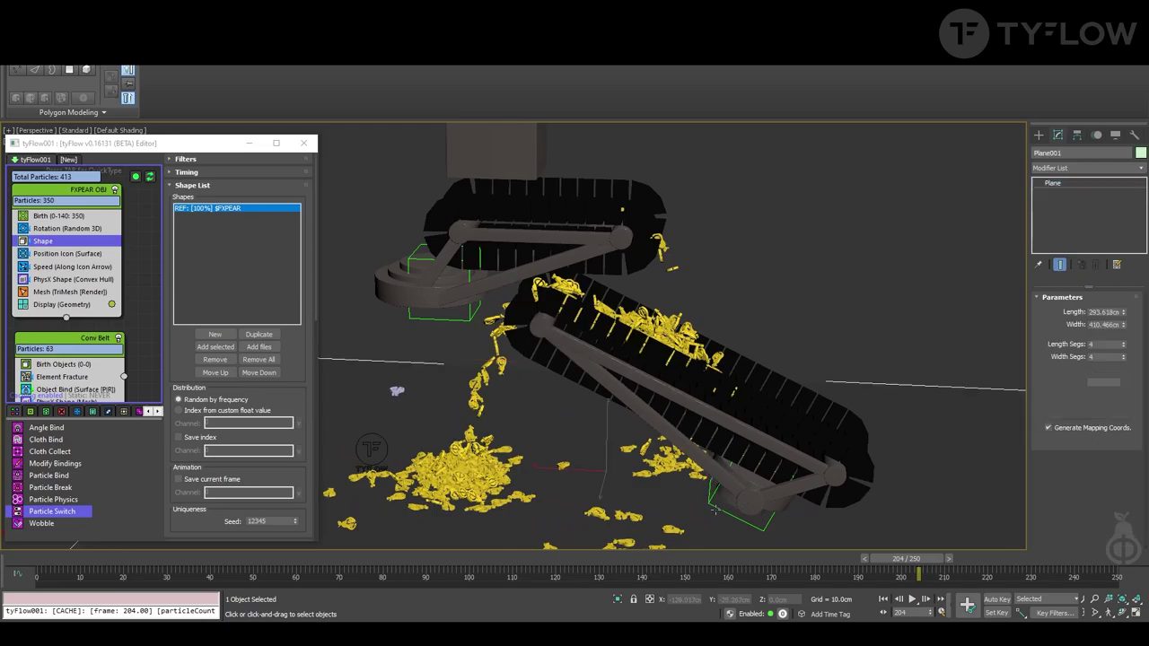
# Select the upper slatted belt at frame 195 and examine its slats up close with edged faces shown
pyautogui.moveTo(57, 569); pyautogui.dragTo(879, 578)
pyautogui.keyDown('alt'); pyautogui.moveTo(754, 359); pyautogui.dragTo(680, 211, button='middle'); pyautogui.keyUp('alt')
pyautogui.scroll(3, 708, 253)
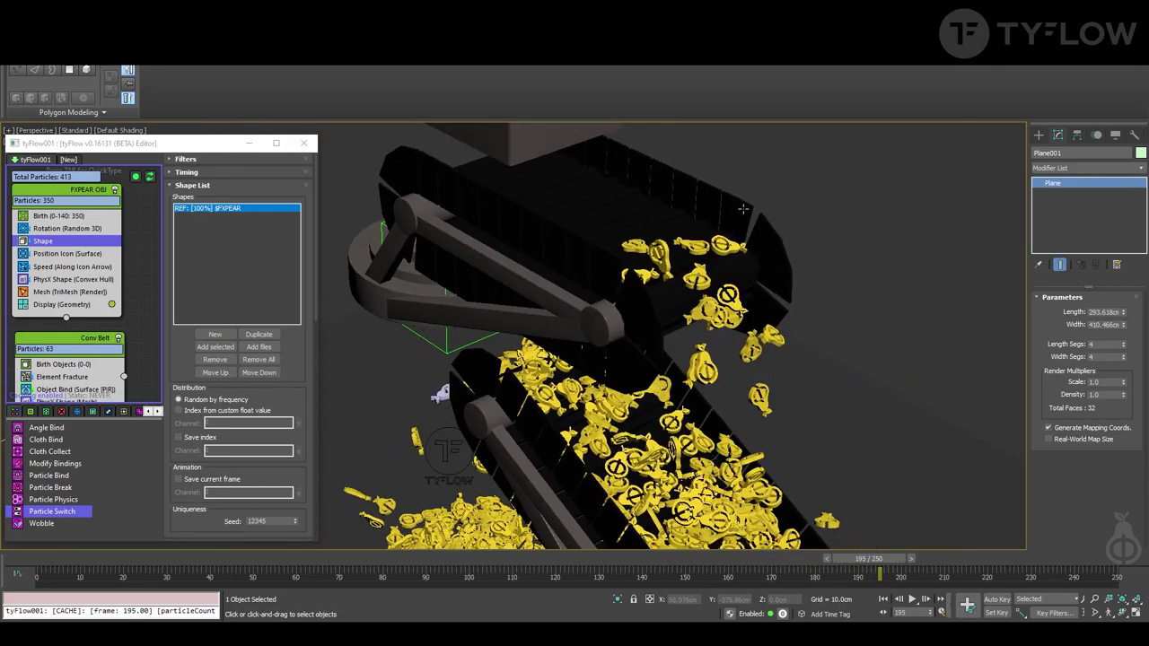
pyautogui.click(774, 243)
pyautogui.press('F4')
pyautogui.scroll(3, 774, 242)
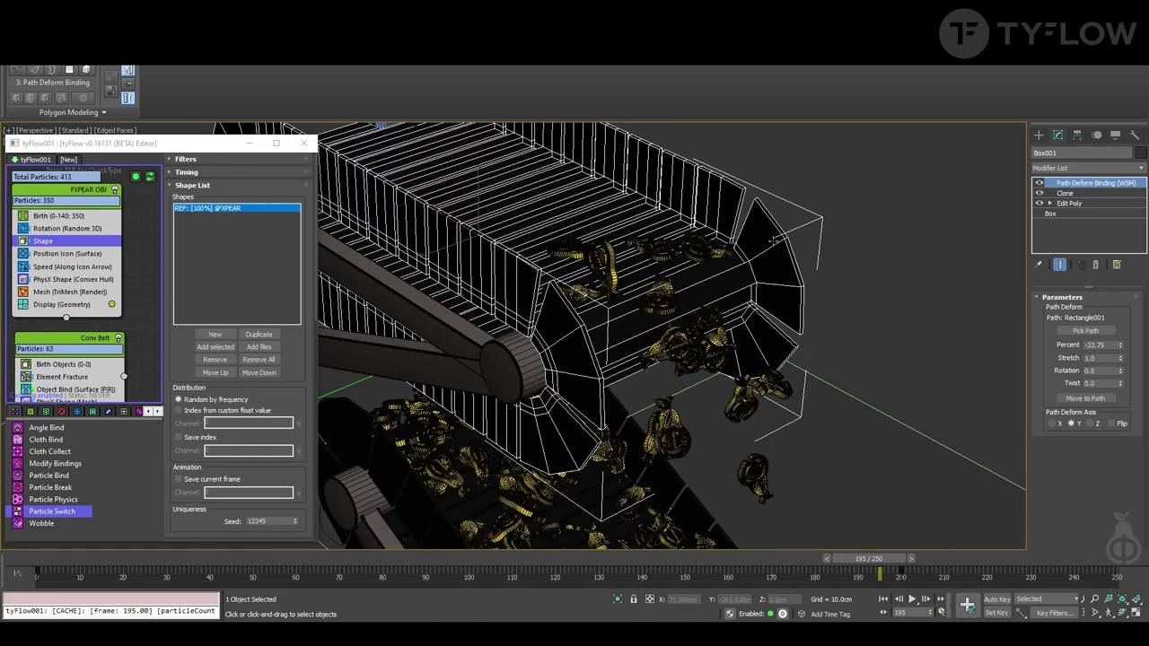
pyautogui.moveTo(723, 239); pyautogui.dragTo(753, 252, button='middle')
pyautogui.scroll(3, 754, 252)
# Scrub to frame 136, inspect the pears between the belts, and turn edged faces off
pyautogui.moveTo(60, 561); pyautogui.dragTo(626, 566)
pyautogui.moveTo(543, 401); pyautogui.dragTo(701, 309, button='middle')
pyautogui.scroll(-3, 701, 308)
pyautogui.press('F4')
pyautogui.scroll(-4, 628, 310)
pyautogui.moveTo(642, 337)
pyautogui.mouseDown(button='middle')
pyautogui.moveTo(627, 307)
pyautogui.moveTo(636, 272)
pyautogui.mouseUp(button='middle')
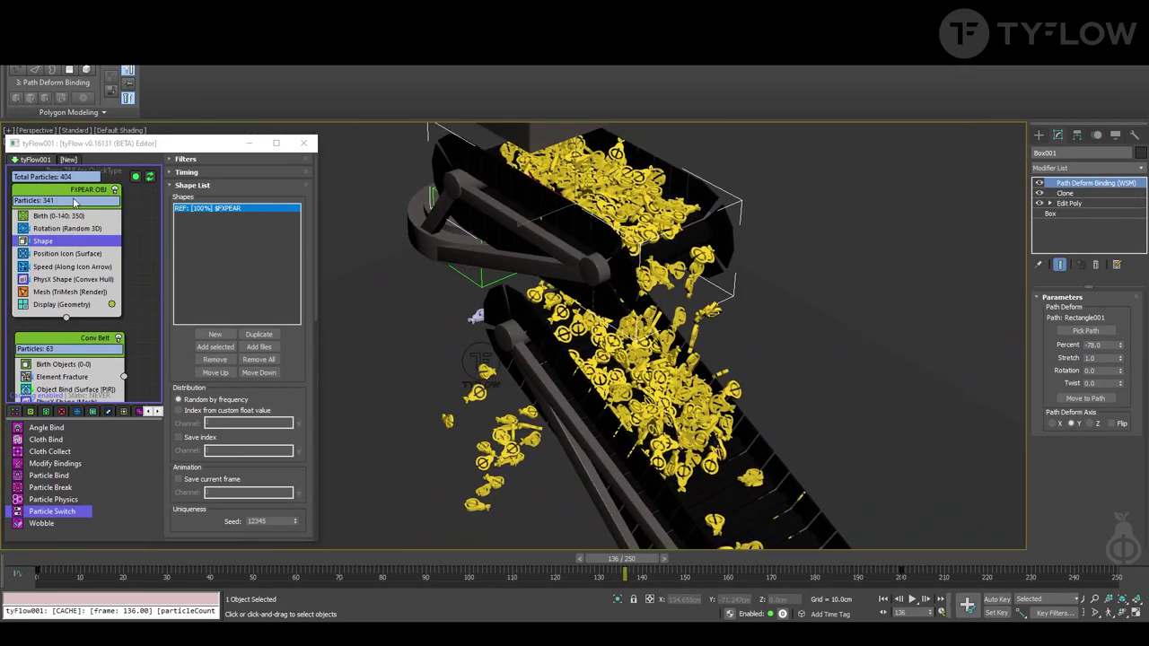
# Select the tall box chute above the upper belt and adjust its height to Z about 144 cm, checking the falling pears at frame 44
pyautogui.moveTo(517, 233); pyautogui.dragTo(547, 404, button='middle')
pyautogui.click(589, 218)
pyautogui.moveTo(599, 297)
pyautogui.keyDown('alt'); pyautogui.mouseDown(button='middle')
pyautogui.moveTo(669, 216)
pyautogui.moveTo(587, 308)
pyautogui.mouseUp(button='middle'); pyautogui.keyUp('alt')
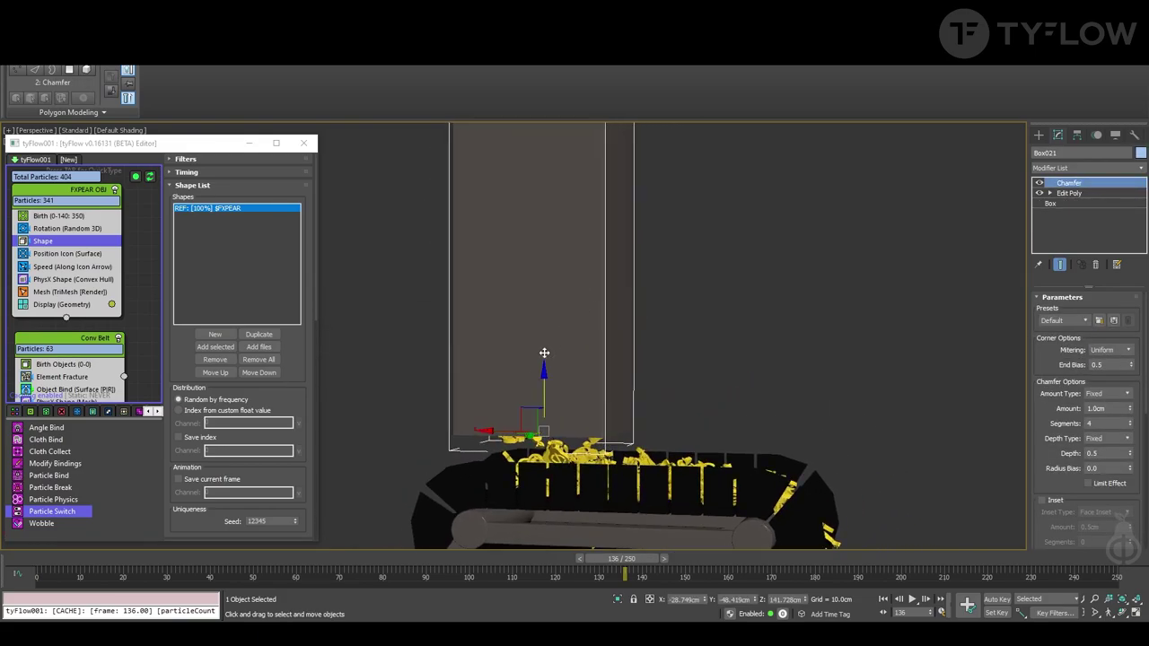
pyautogui.keyDown('alt'); pyautogui.moveTo(561, 265); pyautogui.dragTo(564, 418, button='middle'); pyautogui.keyUp('alt')
pyautogui.scroll(4, 560, 365)
pyautogui.click(560, 353)
pyautogui.moveTo(52, 560); pyautogui.dragTo(237, 561)
pyautogui.click(558, 179)
pyautogui.scroll(-4, 566, 200)
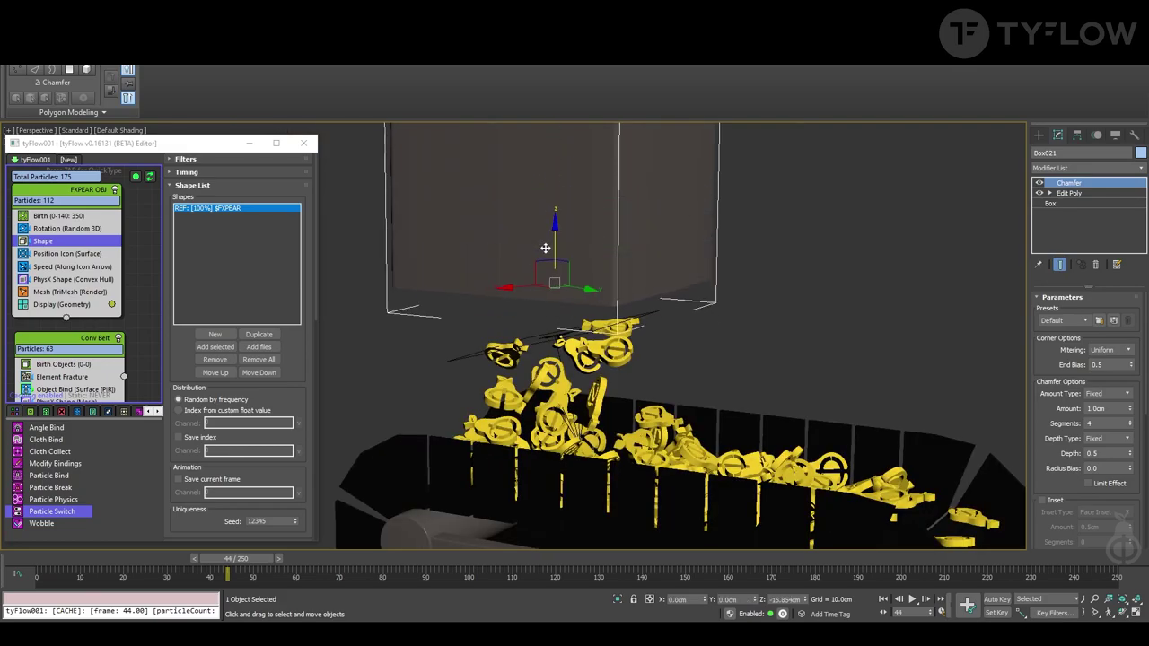
pyautogui.moveTo(544, 254); pyautogui.dragTo(534, 331)
pyautogui.keyDown('alt'); pyautogui.moveTo(536, 331); pyautogui.dragTo(566, 318, button='middle'); pyautogui.keyUp('alt')
# Scrub through the pears dropping out of the chute and play the simulation while viewing both belts
pyautogui.moveTo(235, 559); pyautogui.dragTo(413, 563)
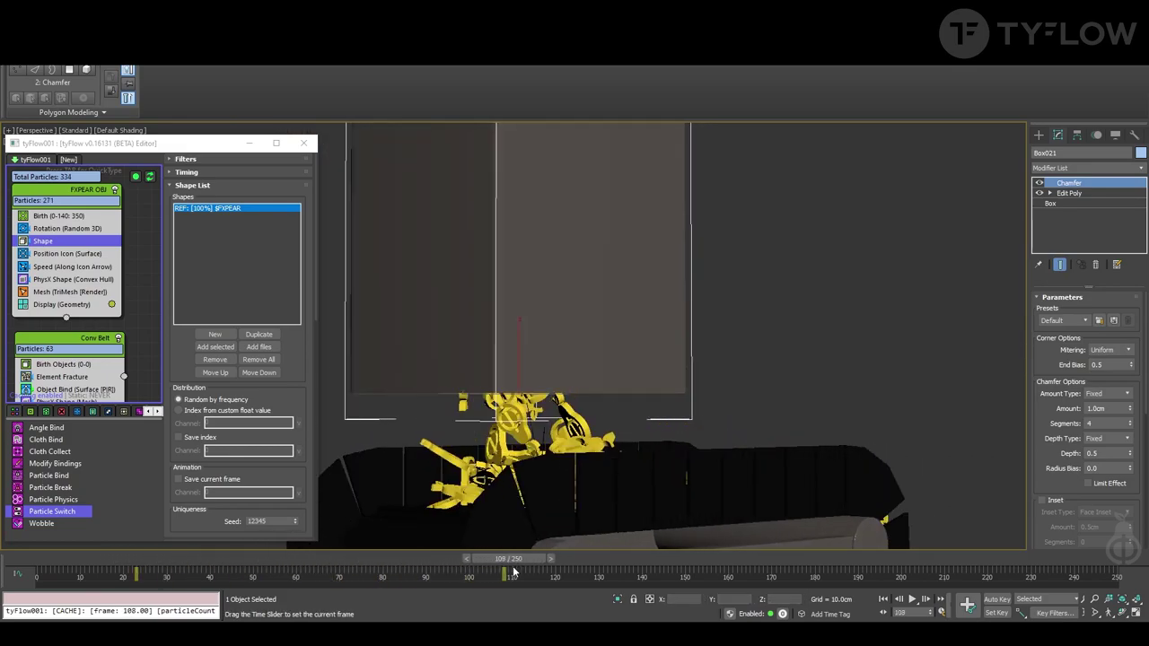
pyautogui.moveTo(565, 576); pyautogui.dragTo(570, 575)
pyautogui.keyDown('alt'); pyautogui.moveTo(628, 377); pyautogui.dragTo(715, 349, button='middle'); pyautogui.keyUp('alt')
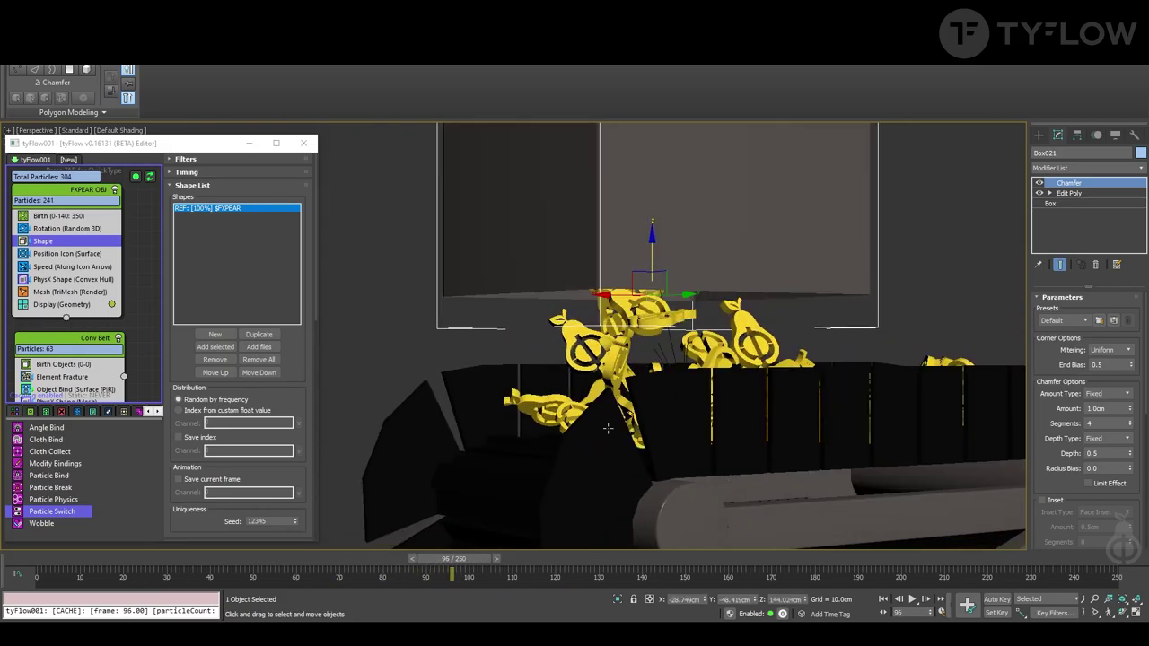
pyautogui.keyDown('alt'); pyautogui.moveTo(413, 431); pyautogui.dragTo(458, 222, button='middle'); pyautogui.keyUp('alt')
pyautogui.keyDown('alt'); pyautogui.moveTo(576, 332); pyautogui.dragTo(565, 223, button='middle'); pyautogui.keyUp('alt')
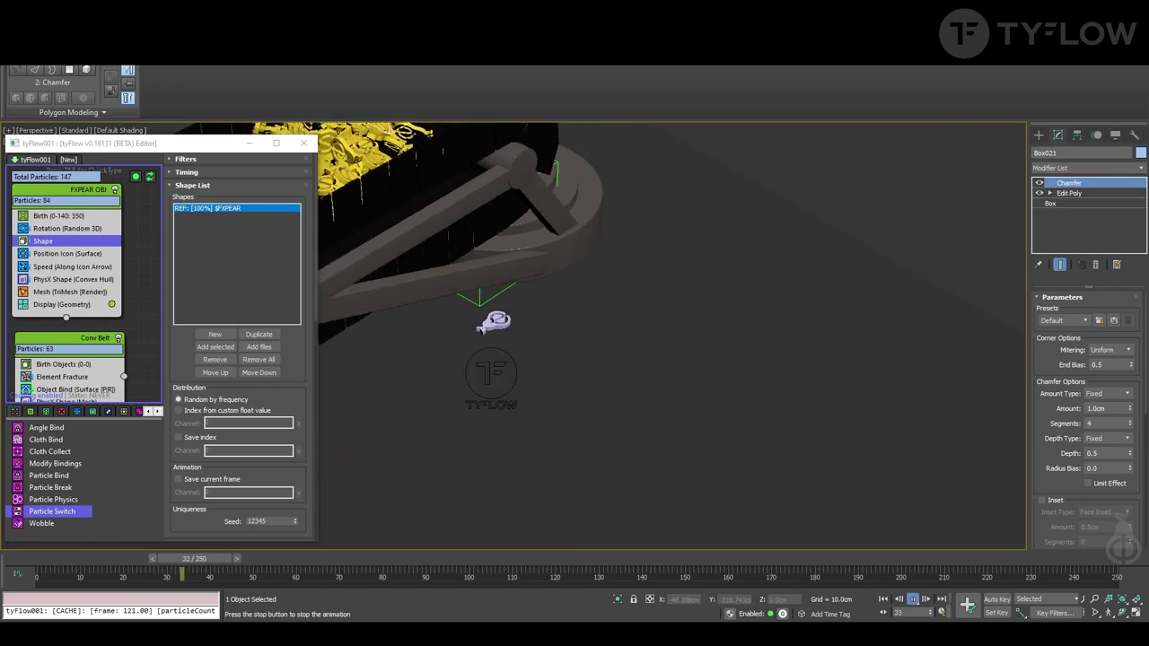
pyautogui.keyDown('alt'); pyautogui.moveTo(345, 395); pyautogui.dragTo(524, 396, button='middle'); pyautogui.keyUp('alt')
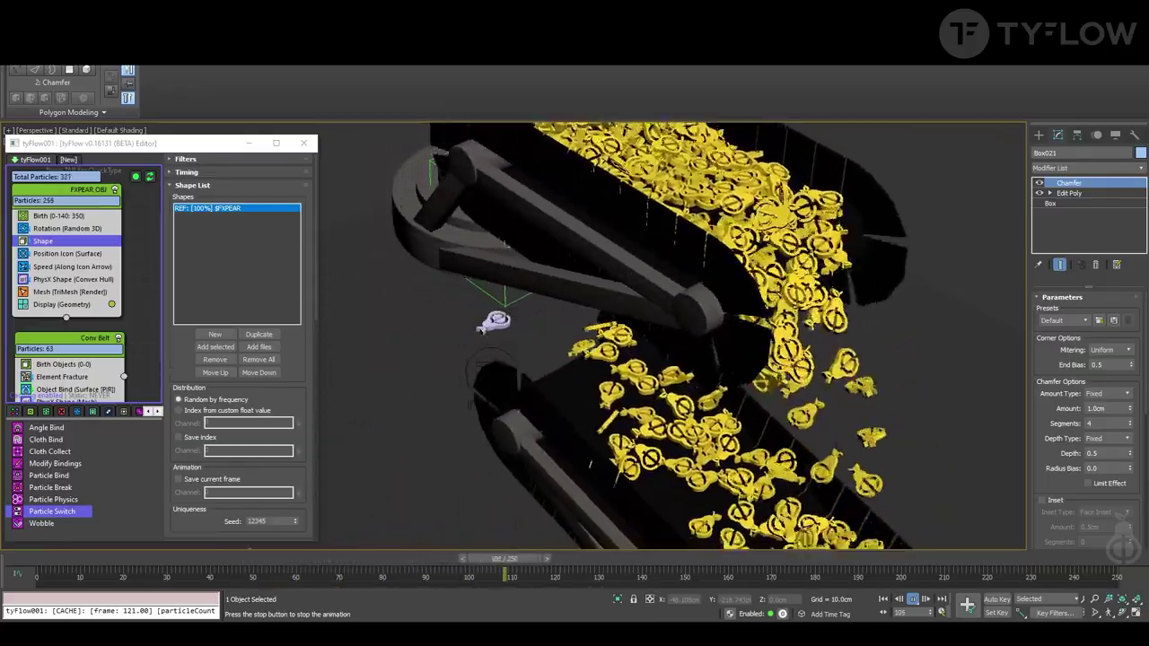